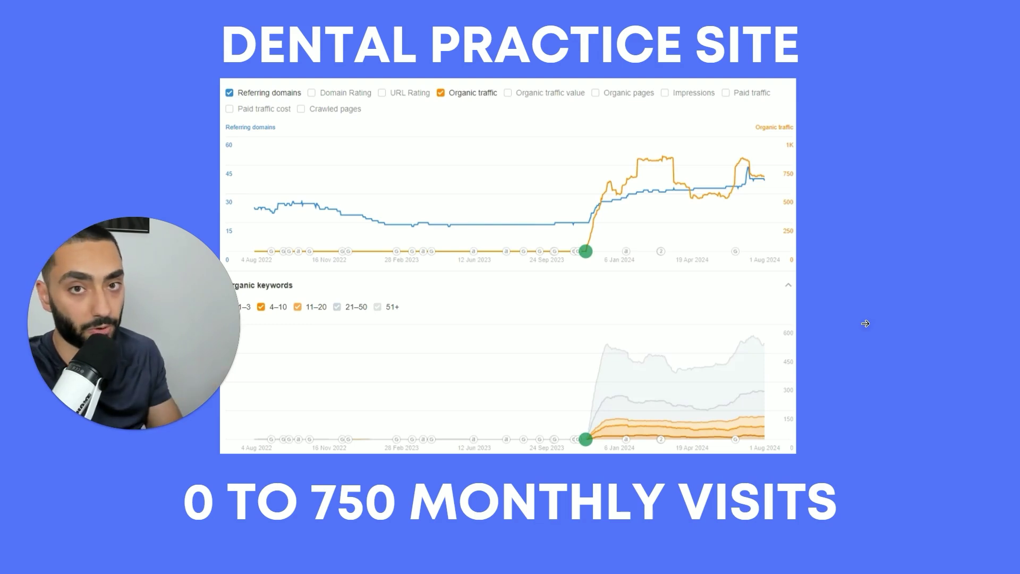
Advance to the ecom store results slide, exit the slideshow, and show the Contact page.
left_click(877, 301)
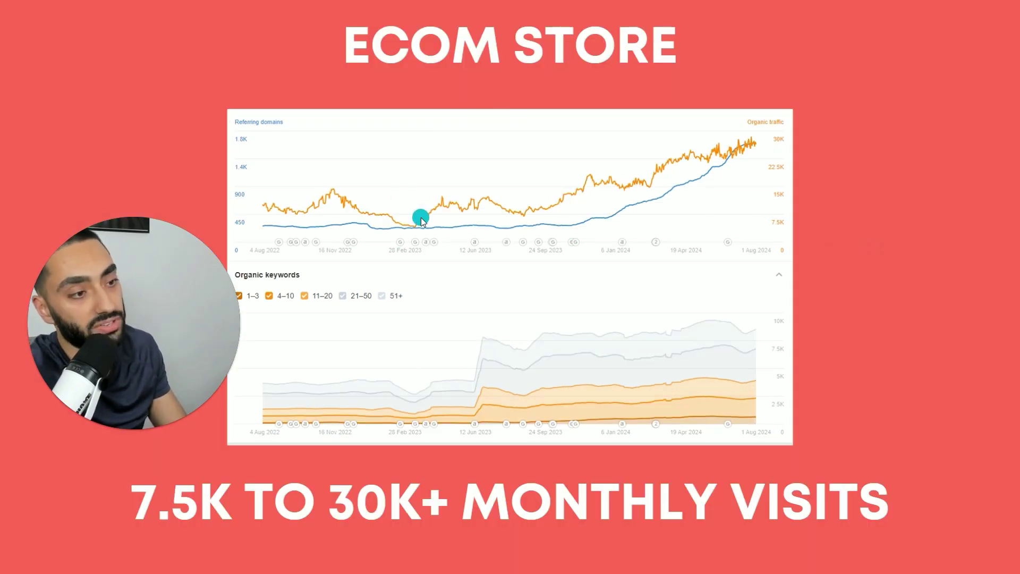
mouse_move(208, 325)
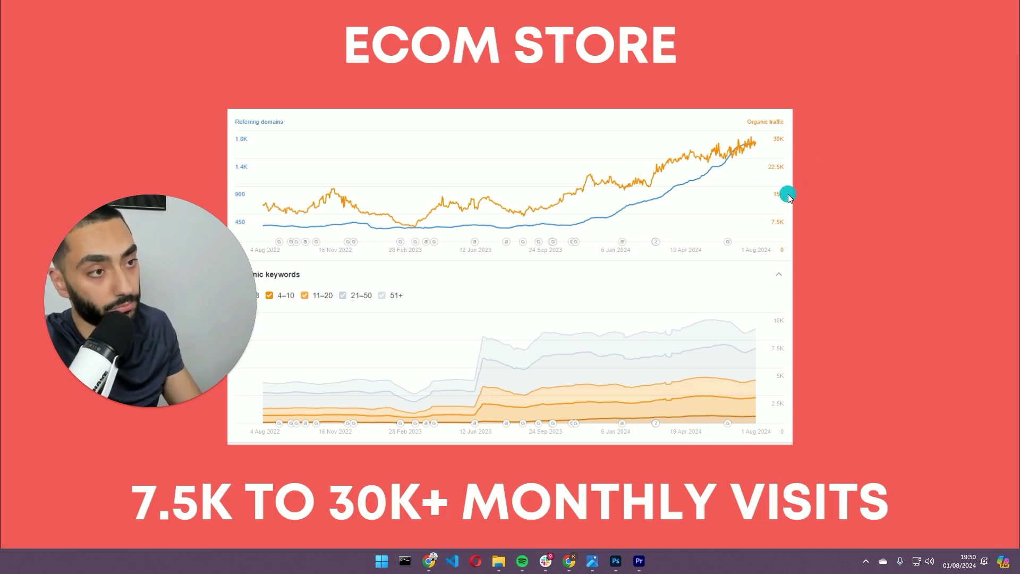
key("Escape")
left_click(211, 6)
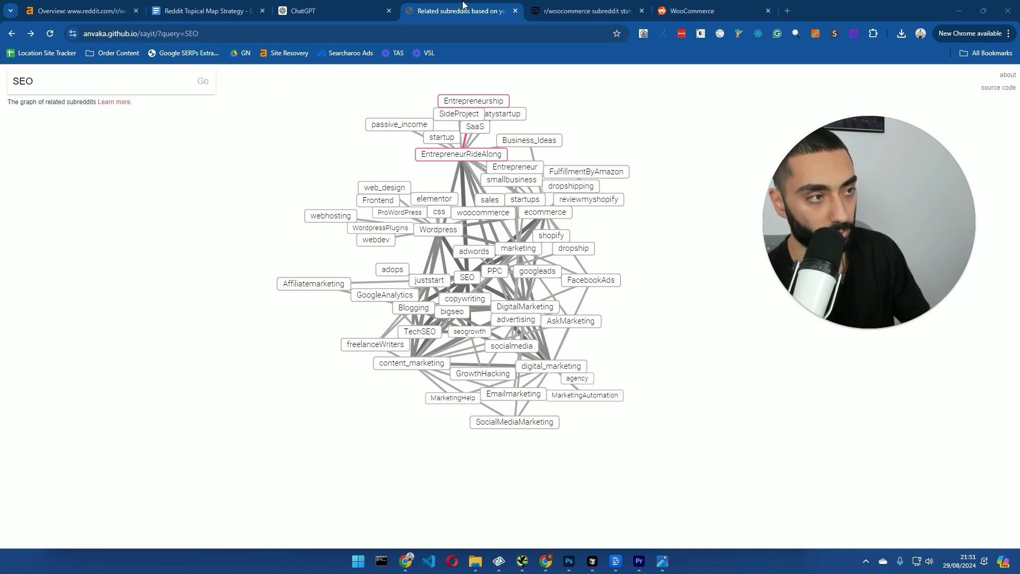
left_click_drag(435, 11, 73, 5)
left_click(73, 4)
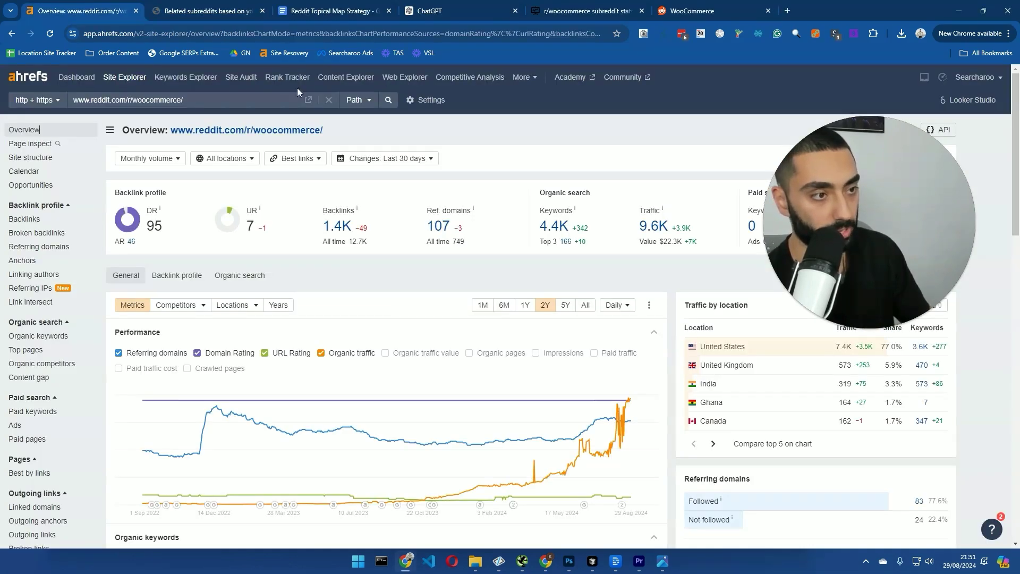
key("BackSpace")
key("BackSpace")
key("BackSpace")
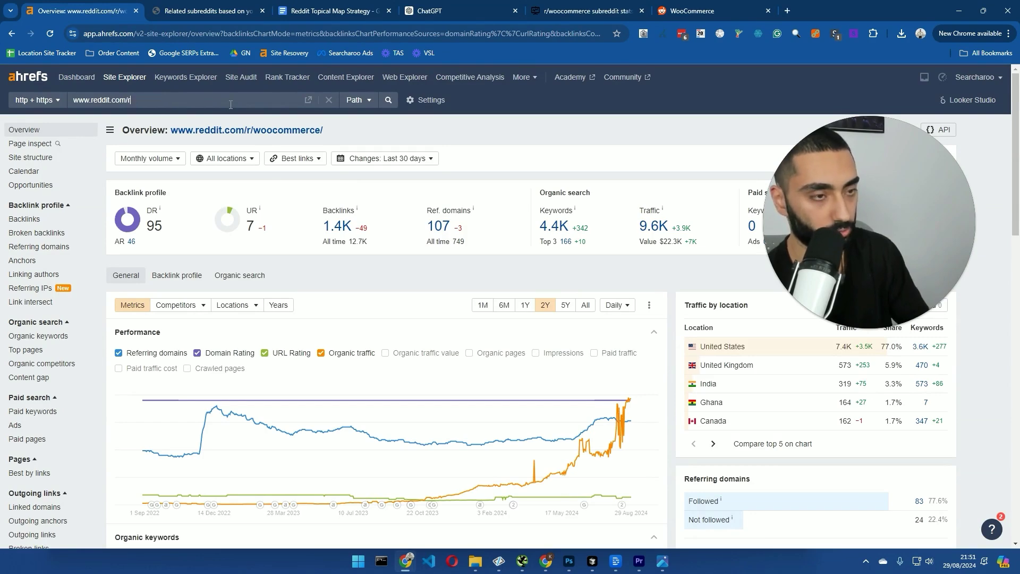
key("Return")
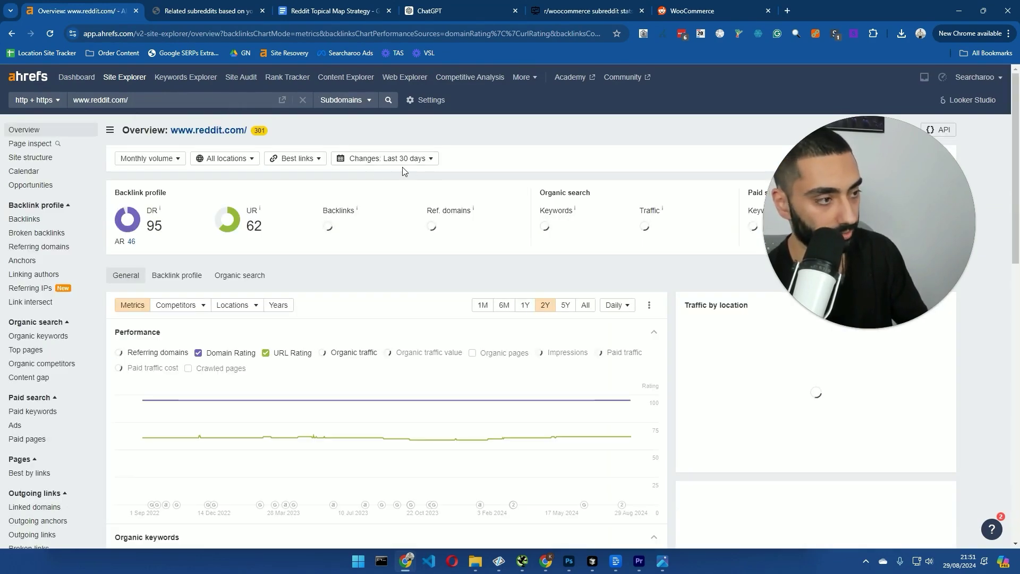
left_click_drag(776, 208, 784, 332)
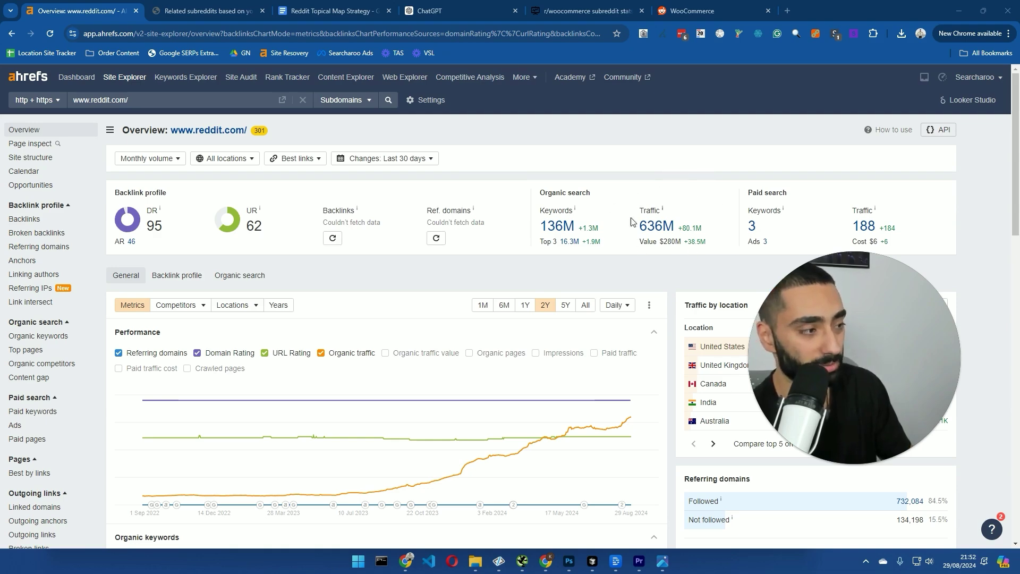
scroll(579, 278, "down", 2)
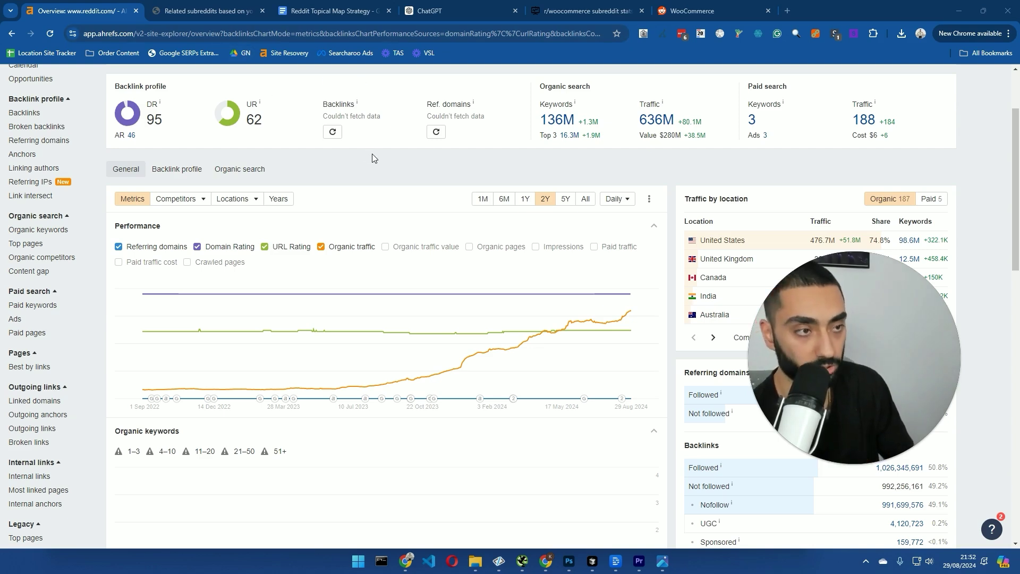
left_click(203, 9)
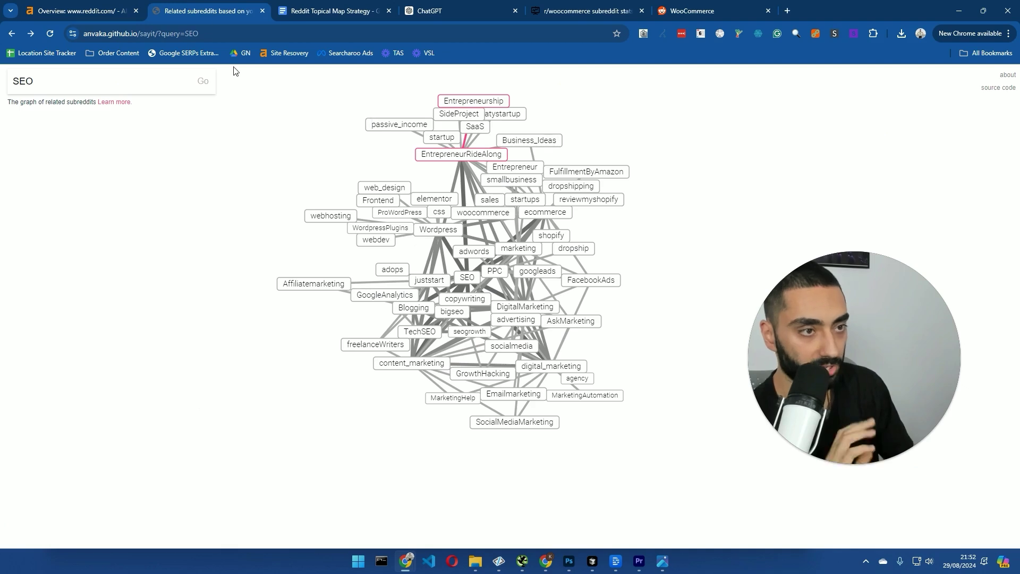
left_click(321, 11)
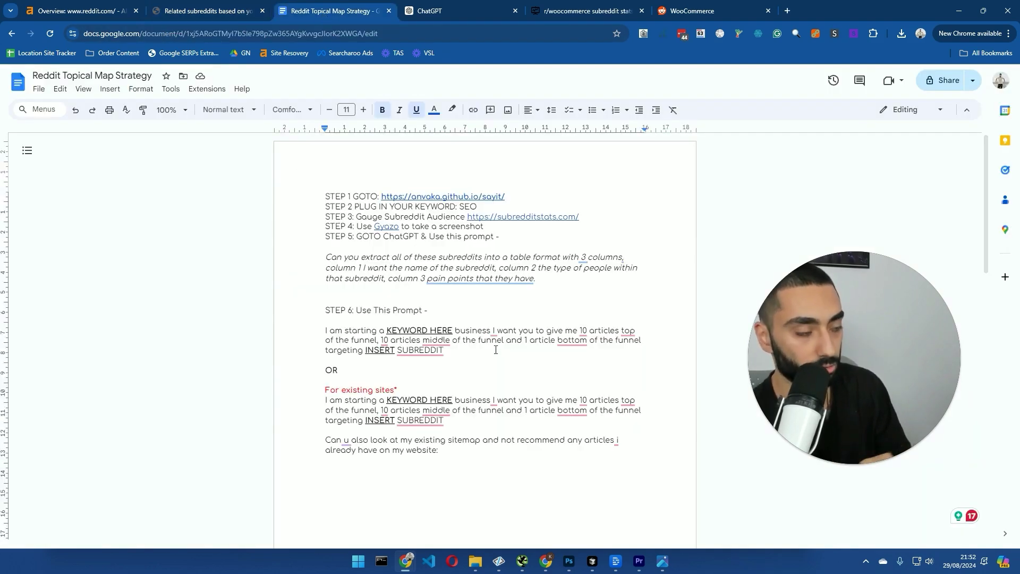
left_click_drag(457, 451, 314, 200)
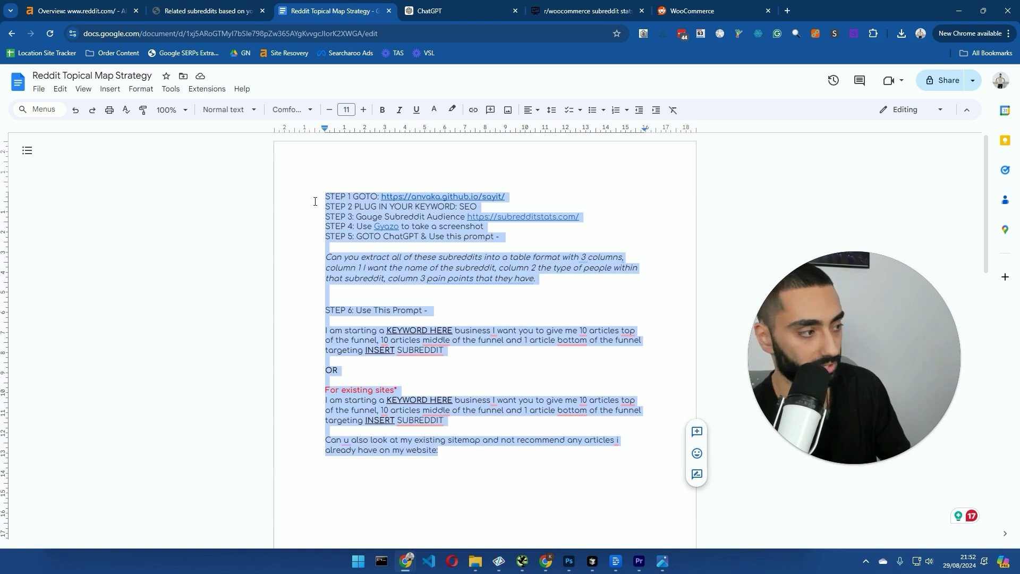
left_click(327, 244)
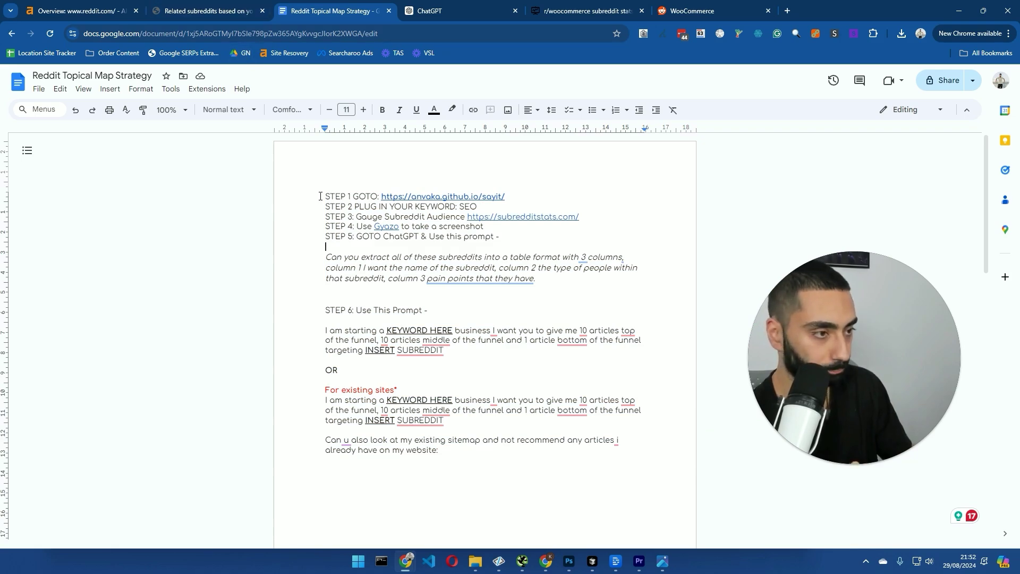
left_click_drag(321, 196, 575, 193)
left_click_drag(330, 207, 442, 206)
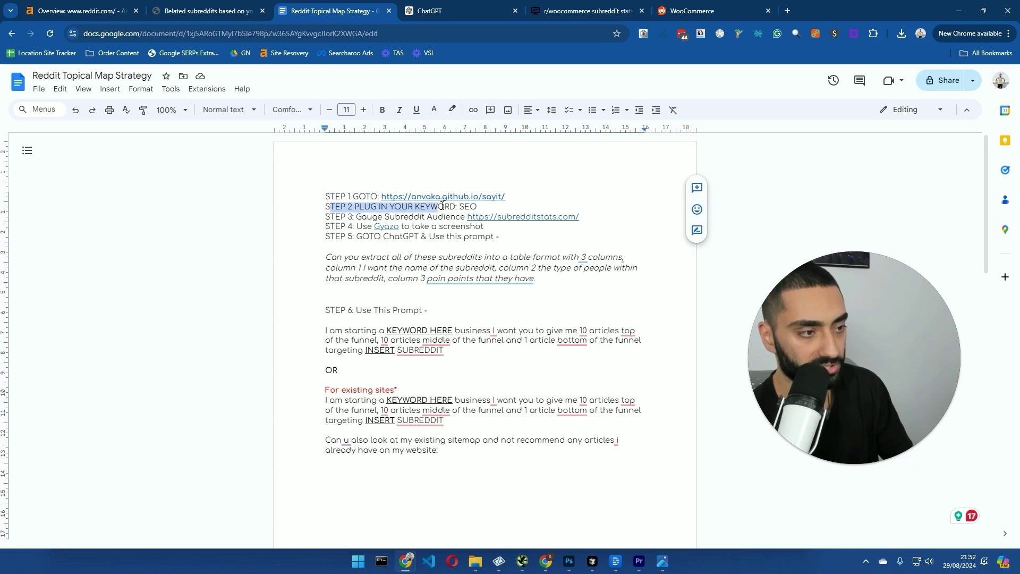
left_click_drag(325, 196, 426, 190)
left_click(323, 217)
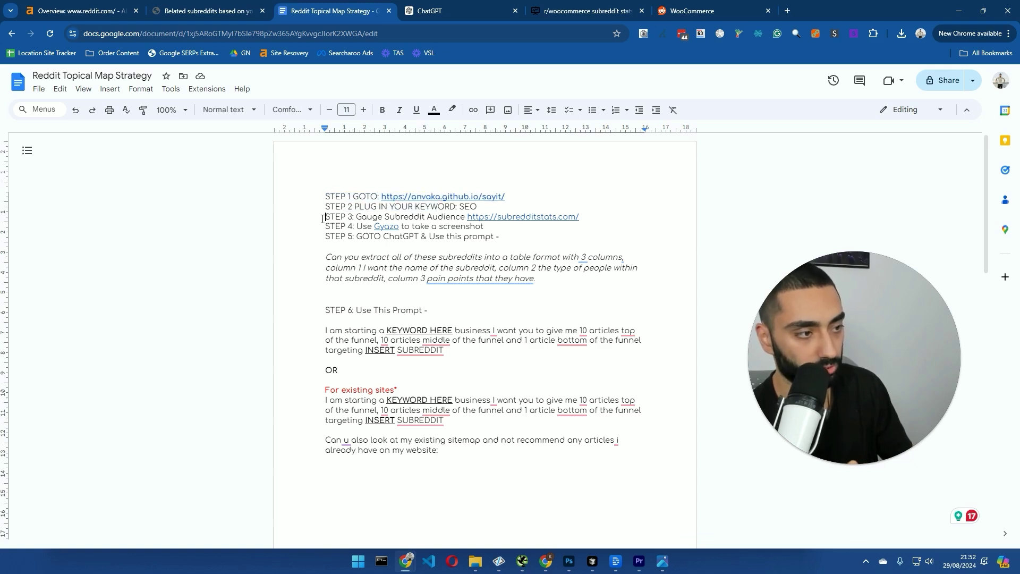
Duplicate the SEO related-subreddits graph tab.
left_click(207, 10)
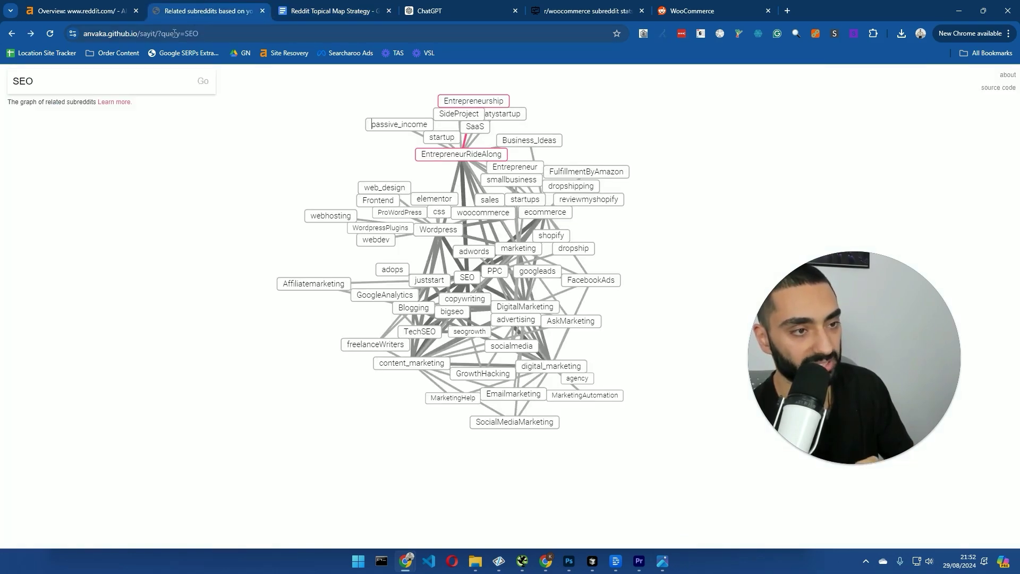
right_click(211, 14)
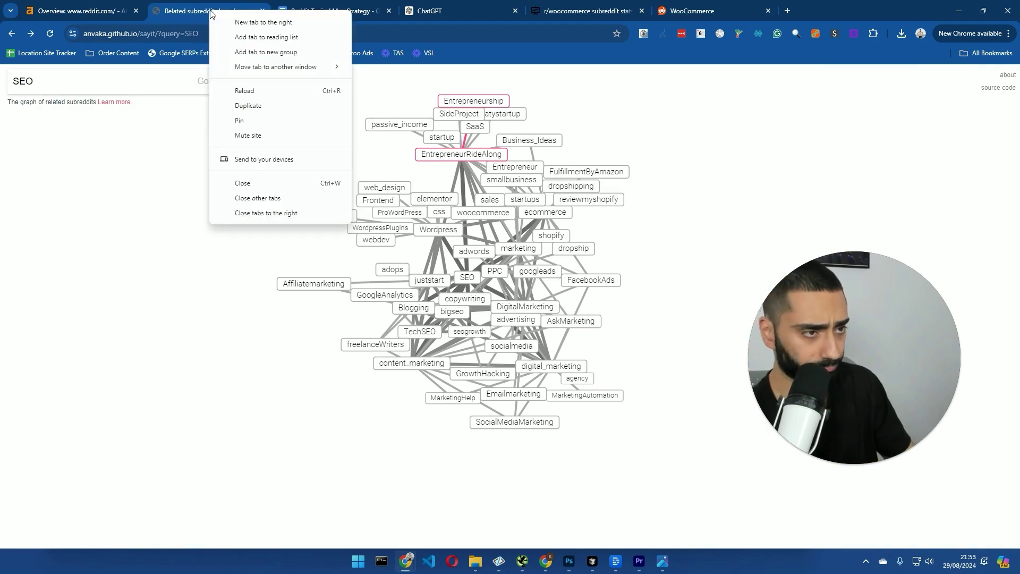
left_click(239, 103)
left_click(10, 38)
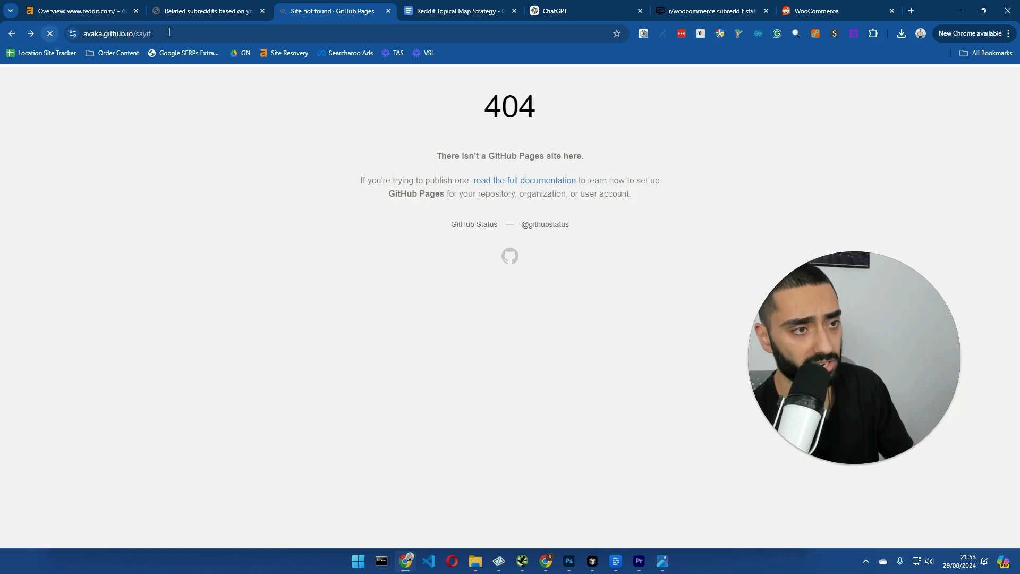
left_click(88, 35)
Copy the sayit link from the strategy doc and load it in the broken tab.
left_click(207, 11)
left_click(465, 11)
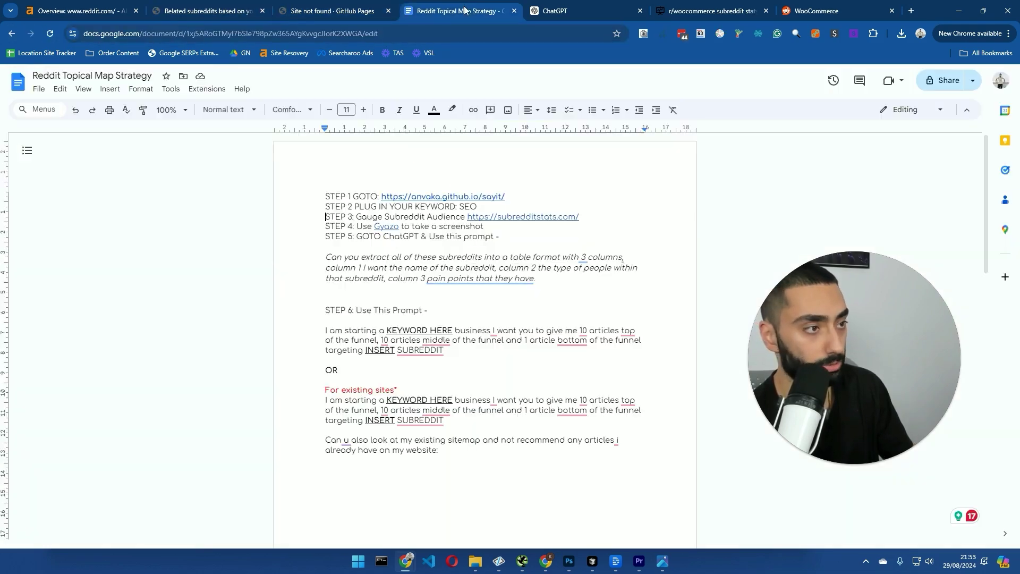
left_click_drag(505, 196, 382, 194)
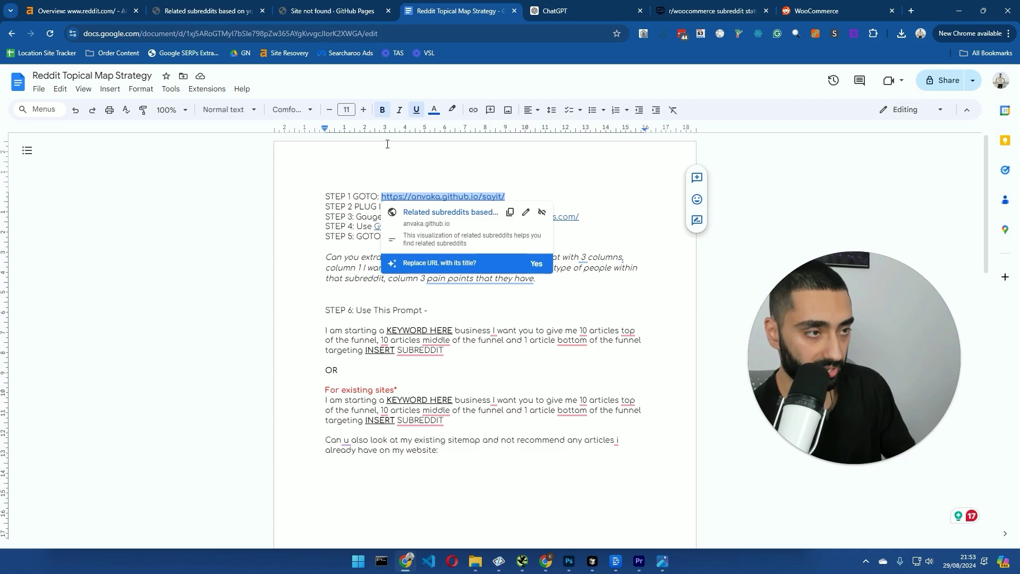
key("ctrl+c")
left_click(309, 16)
left_click(305, 34)
key("ctrl+v")
key("Return")
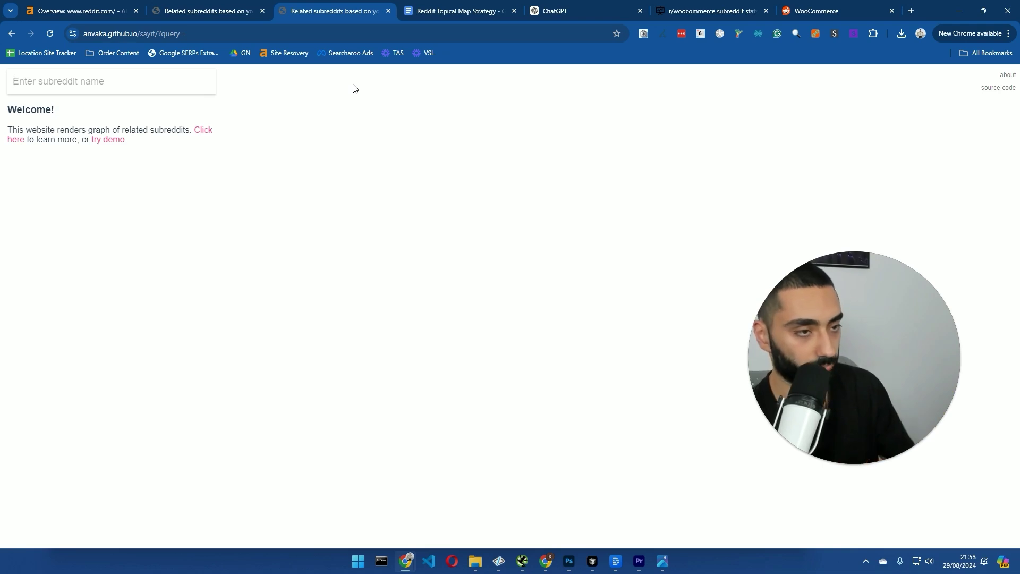
left_click(203, 5)
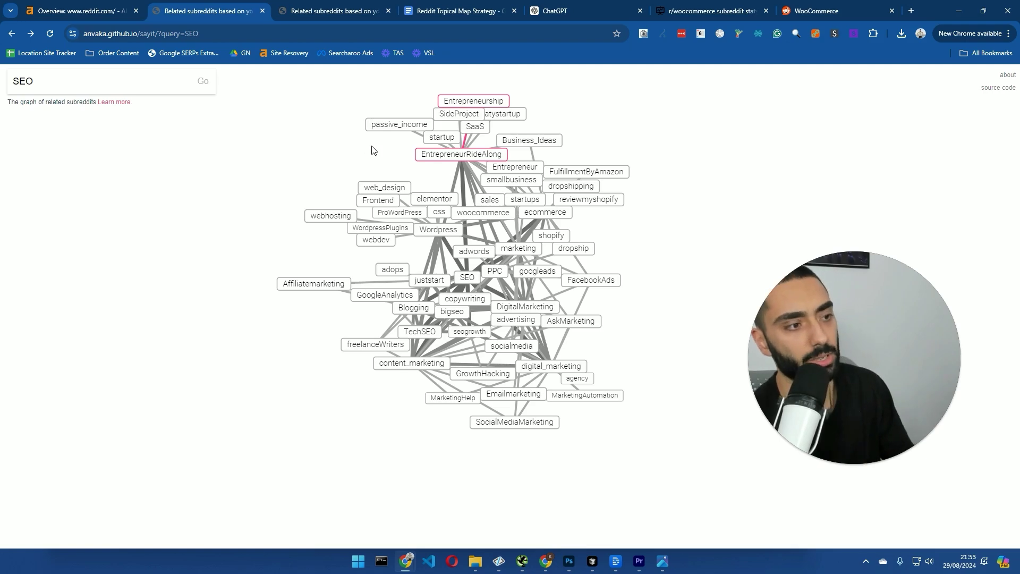
left_click(316, 8)
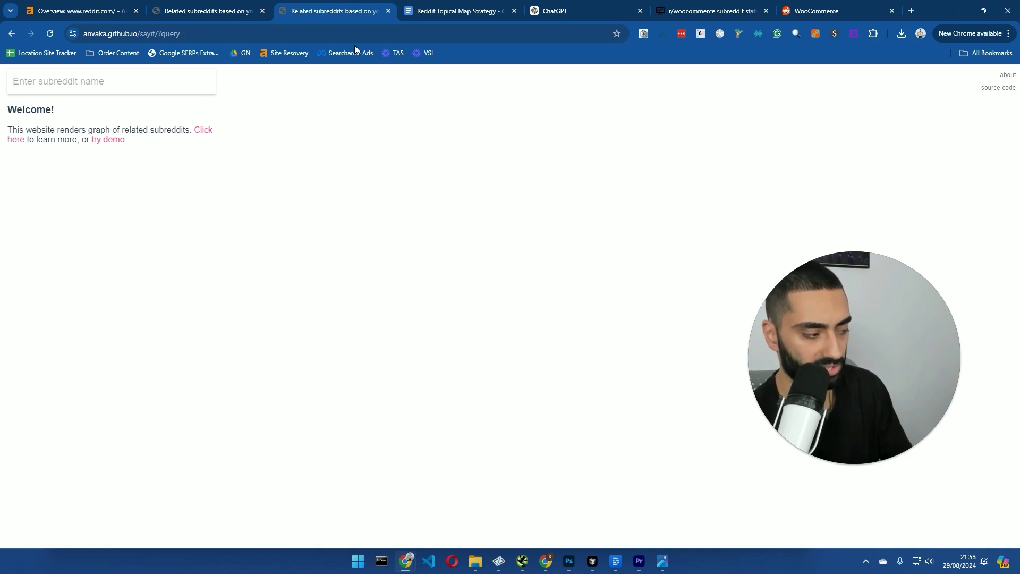
Enter 'lawyers' in the subreddit search, clear it, then type 'landscapi' for landscaping suggestions.
type("law")
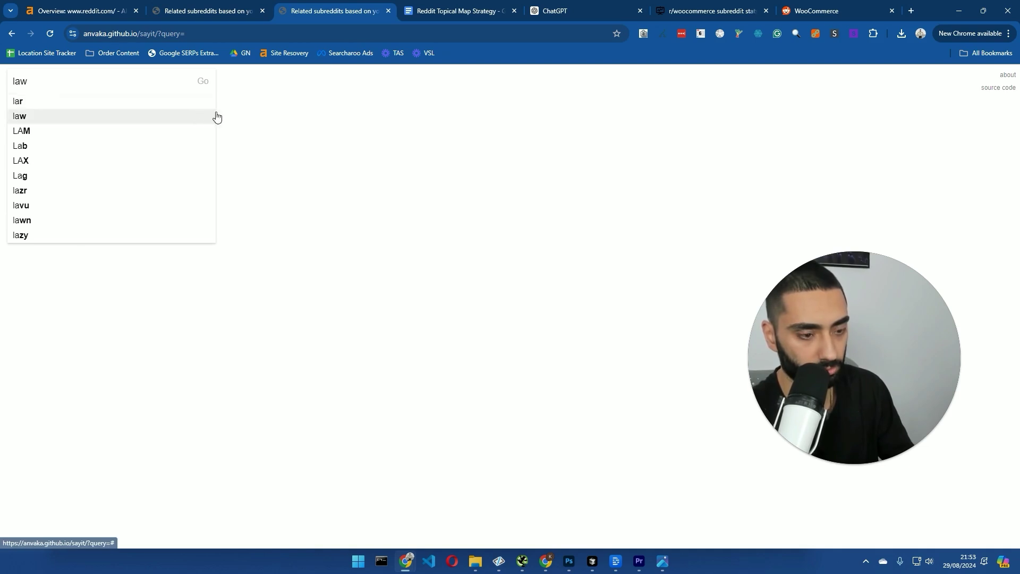
type("yers")
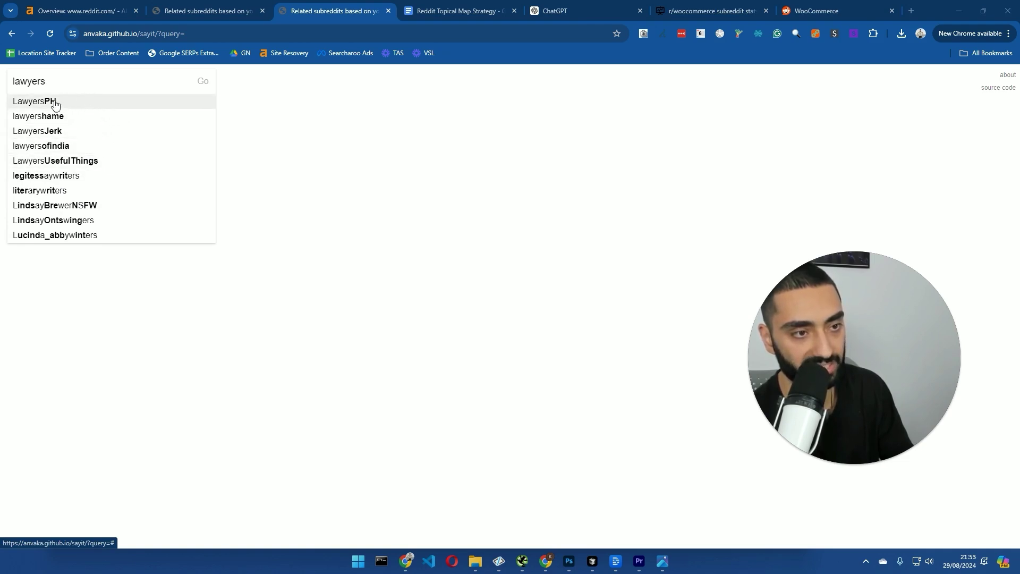
double_click(103, 87)
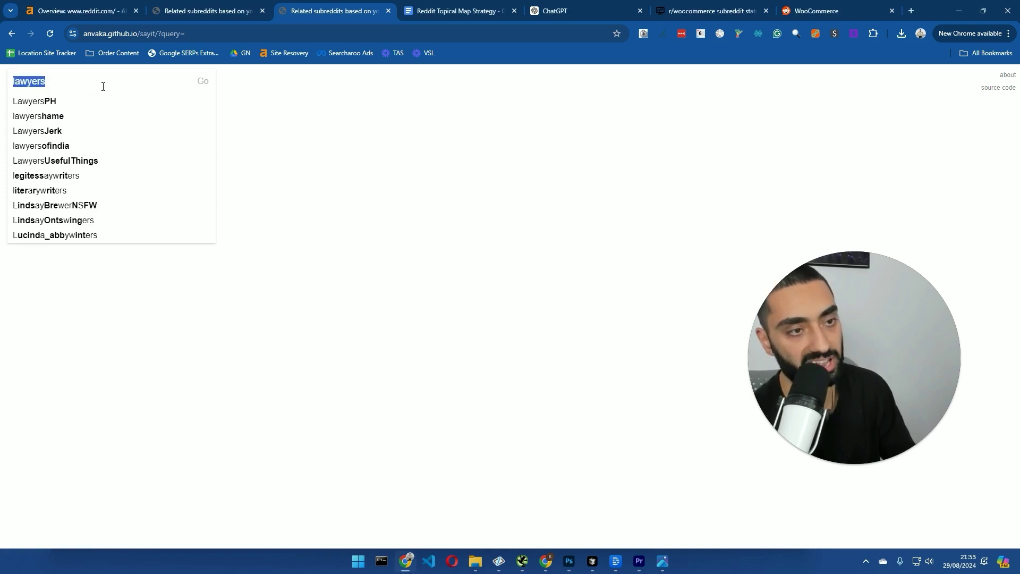
key("BackSpace")
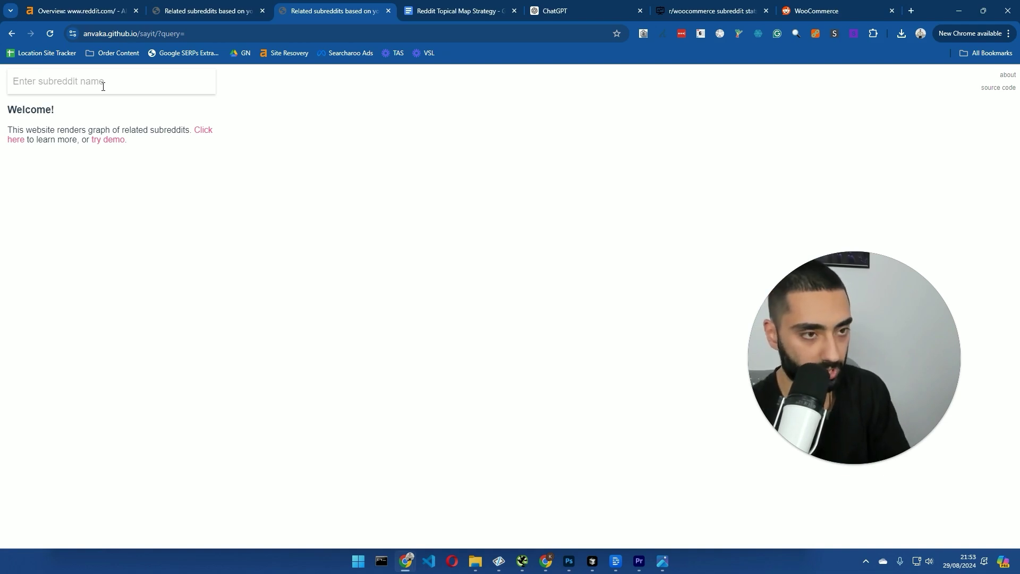
type("s")
key("BackSpace")
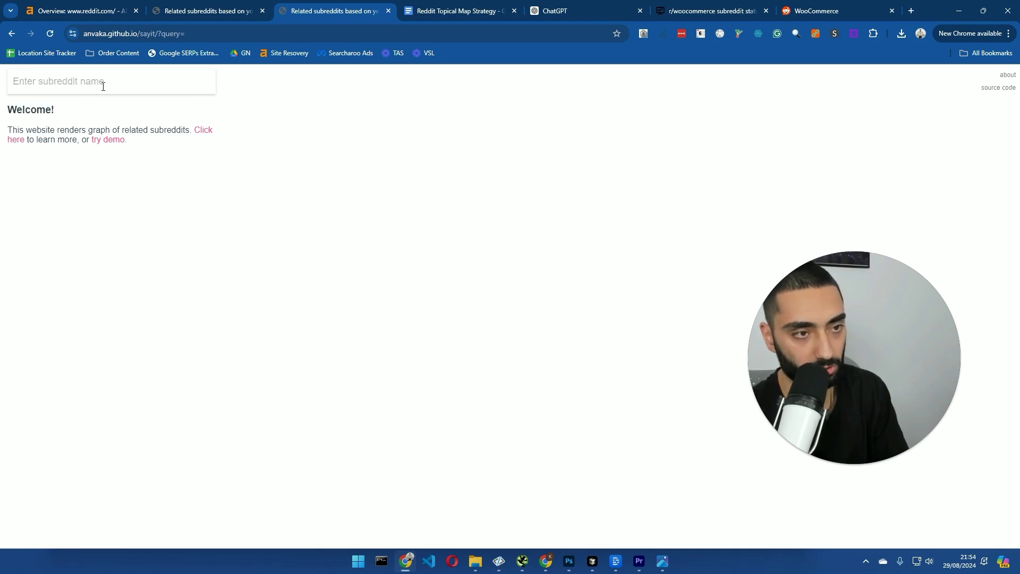
type("landscapi")
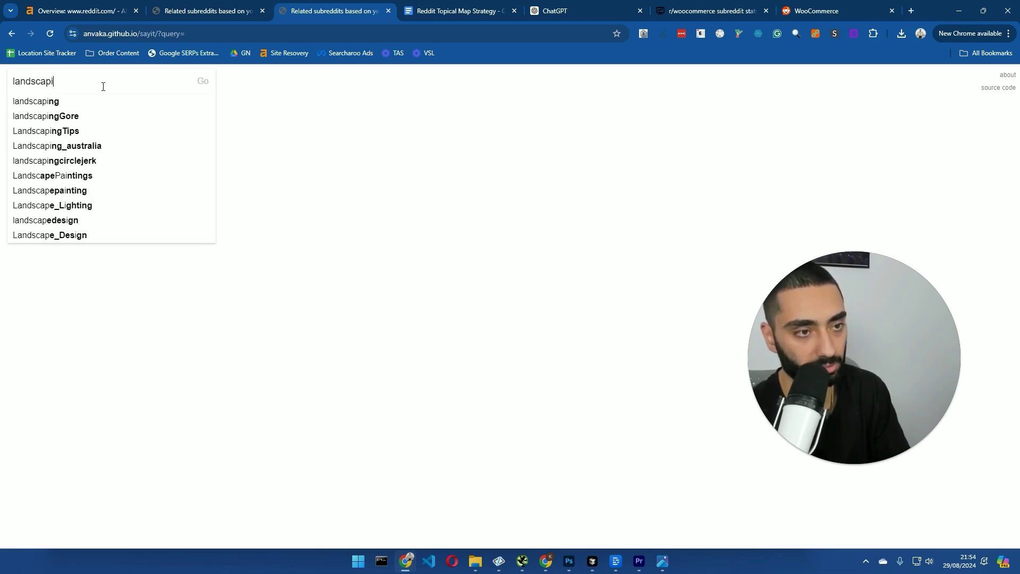
Load and pan the landscaping subreddit graph, compare it with the SEO graph, then return to the strategy doc.
left_click(69, 102)
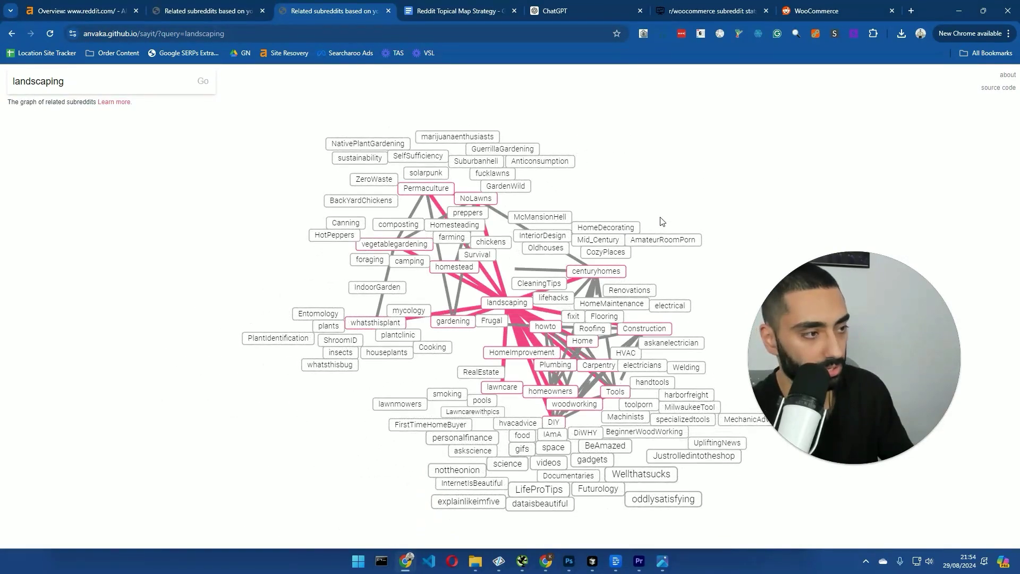
left_click_drag(813, 344, 814, 153)
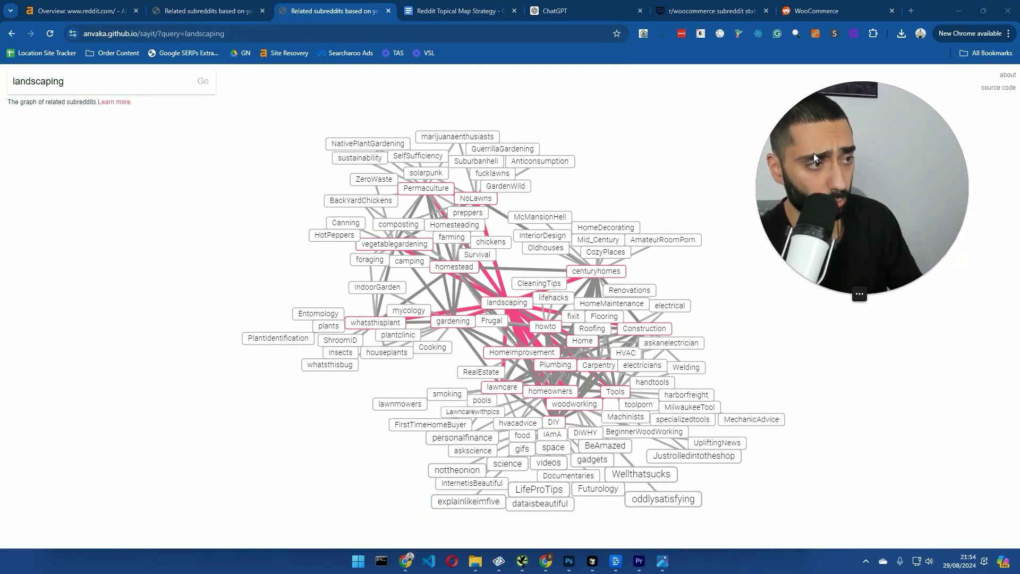
left_click_drag(656, 177, 615, 137)
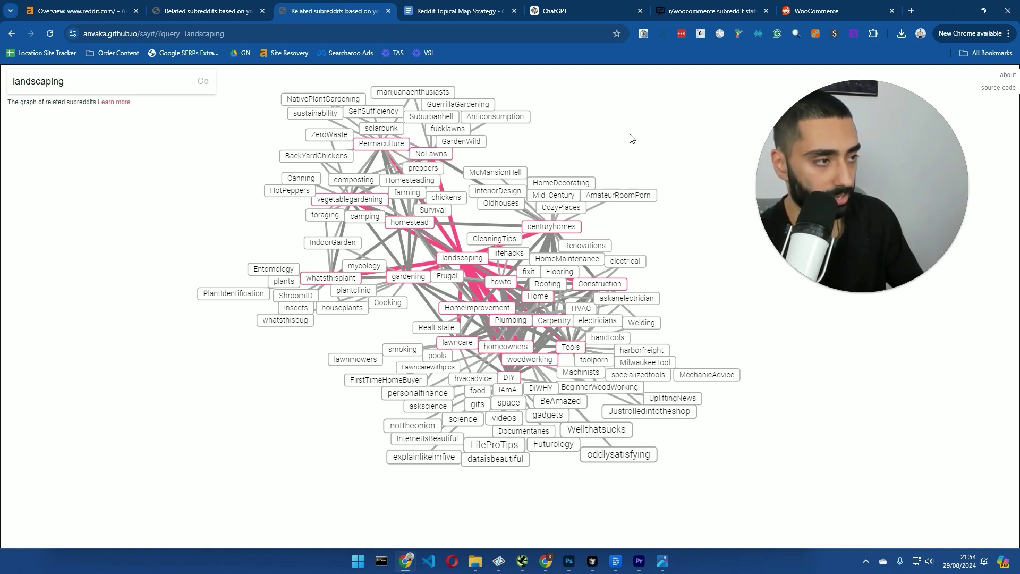
left_click_drag(630, 139, 641, 159)
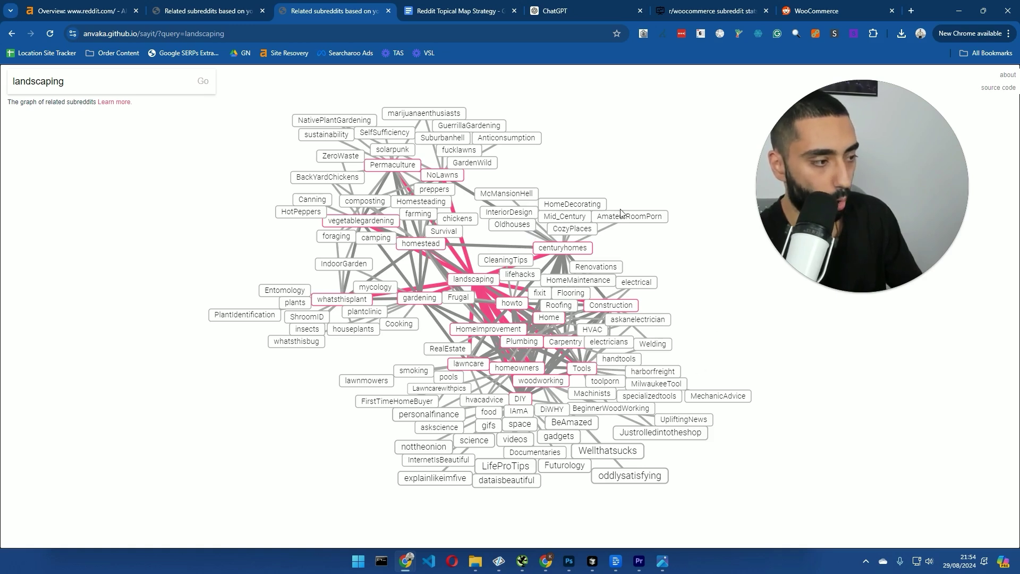
left_click(198, 6)
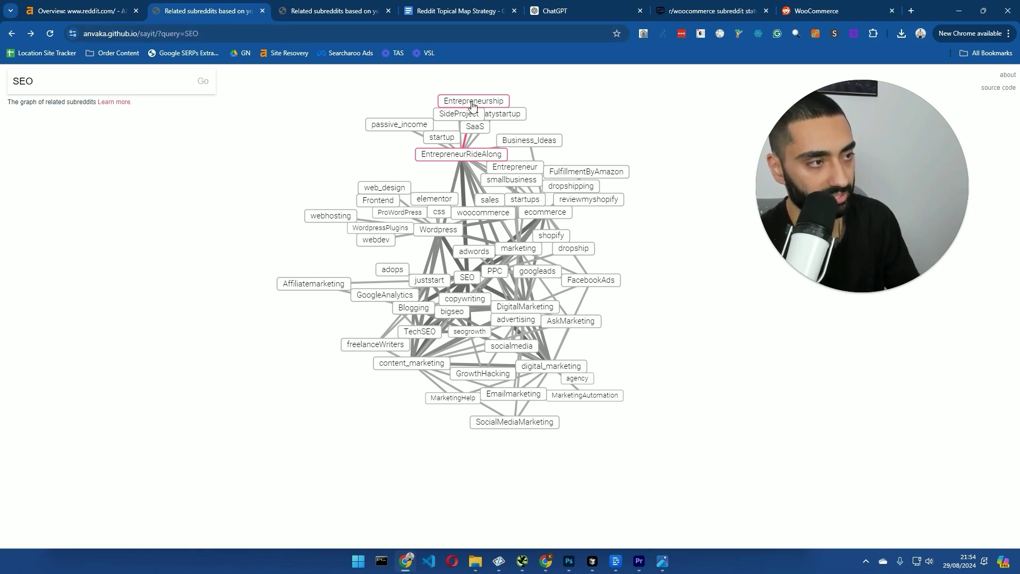
left_click(321, 7)
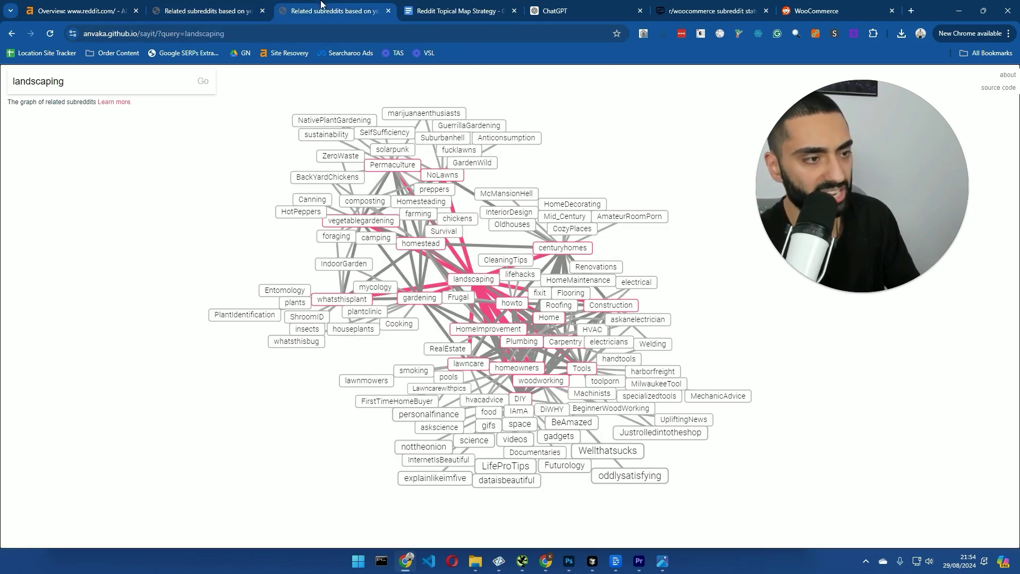
left_click(441, 11)
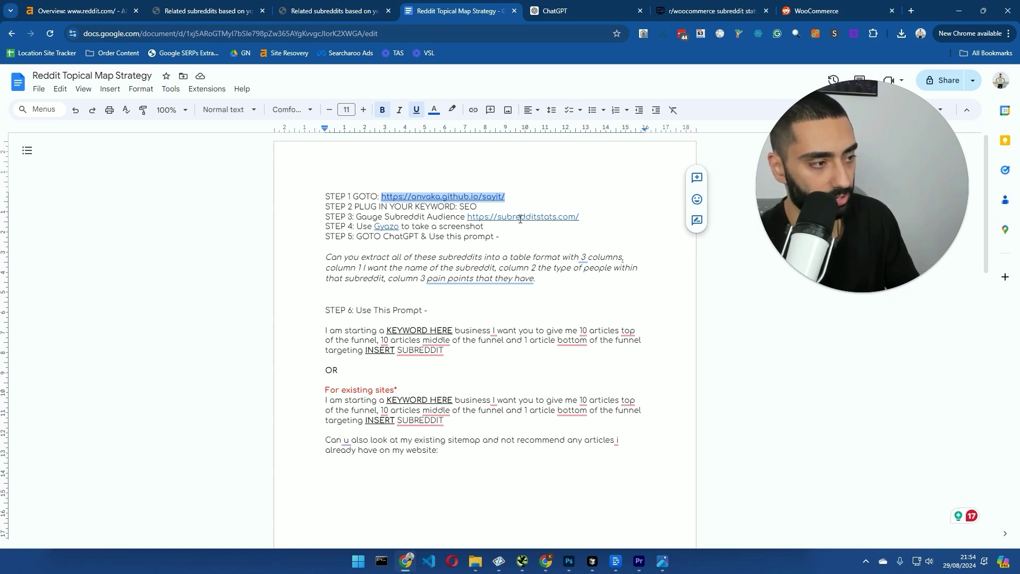
Follow the subredditstats link from the doc to the Subreddit Stats home page.
left_click_drag(581, 216, 469, 215)
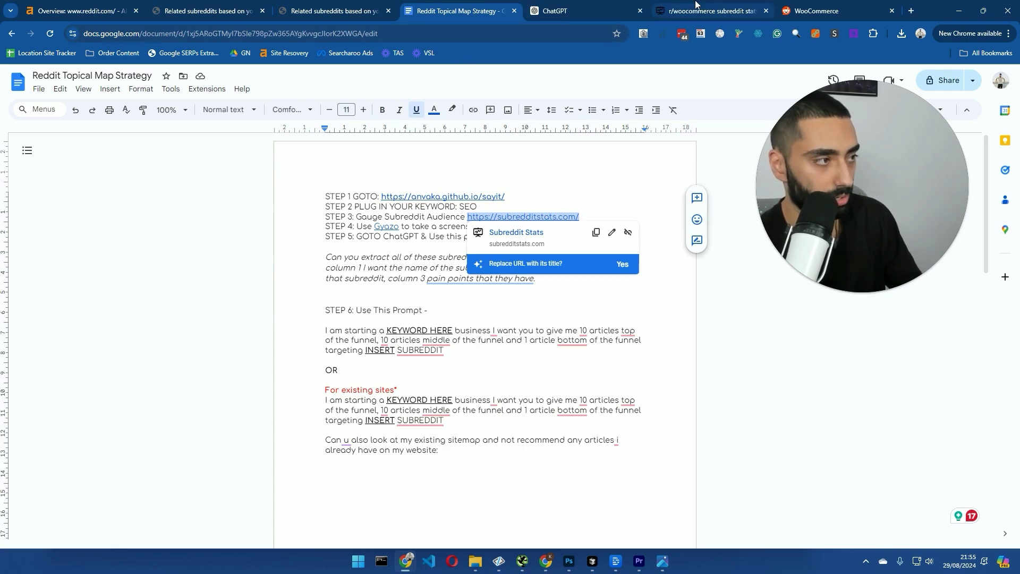
left_click_drag(712, 10, 459, 11)
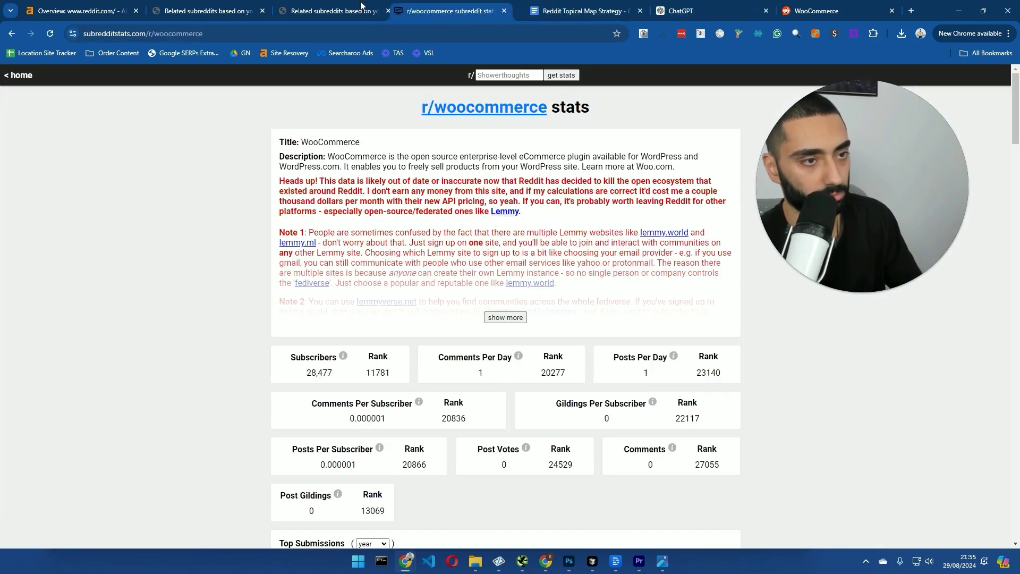
left_click(23, 80)
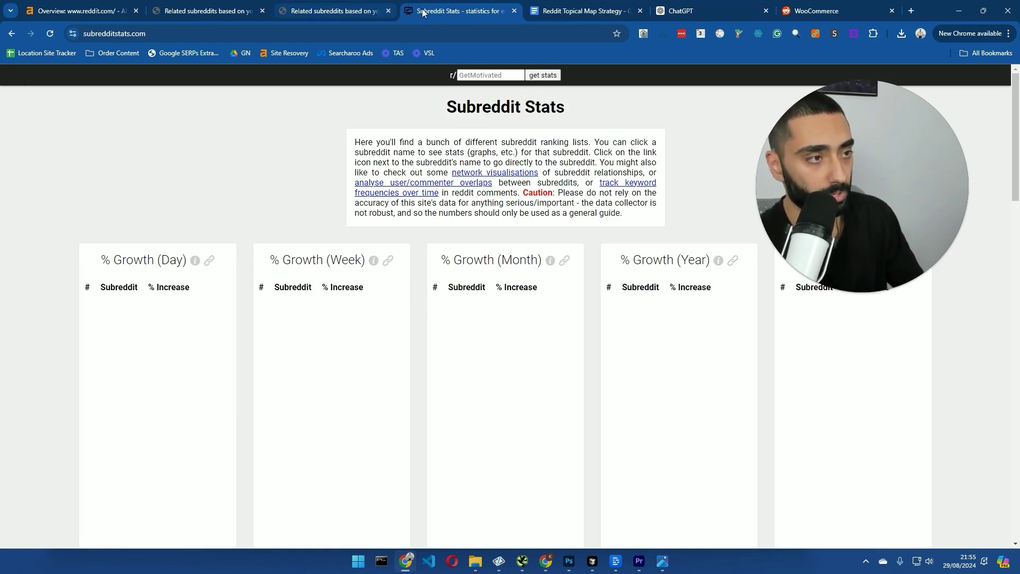
left_click(221, 8)
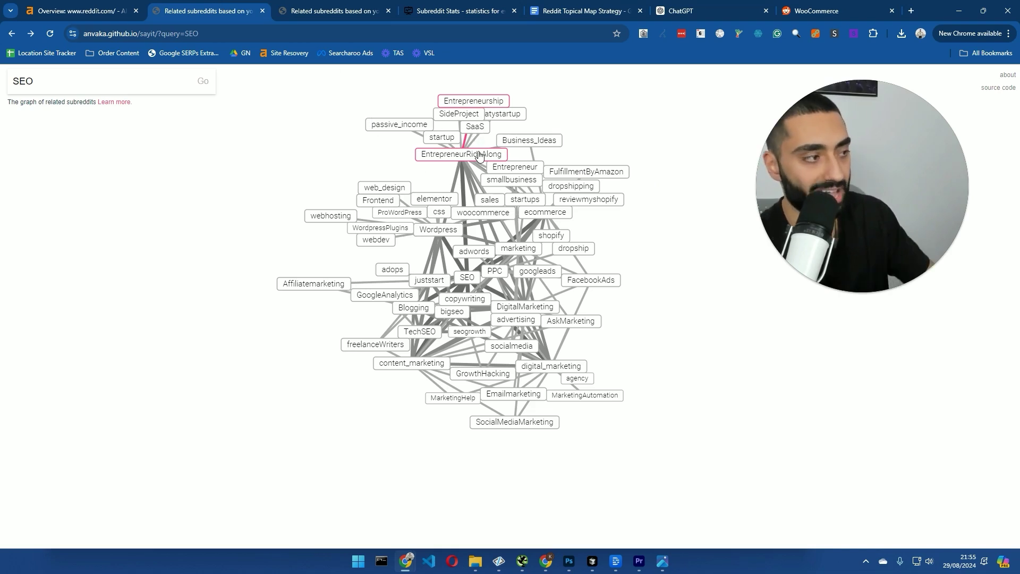
left_click(321, 11)
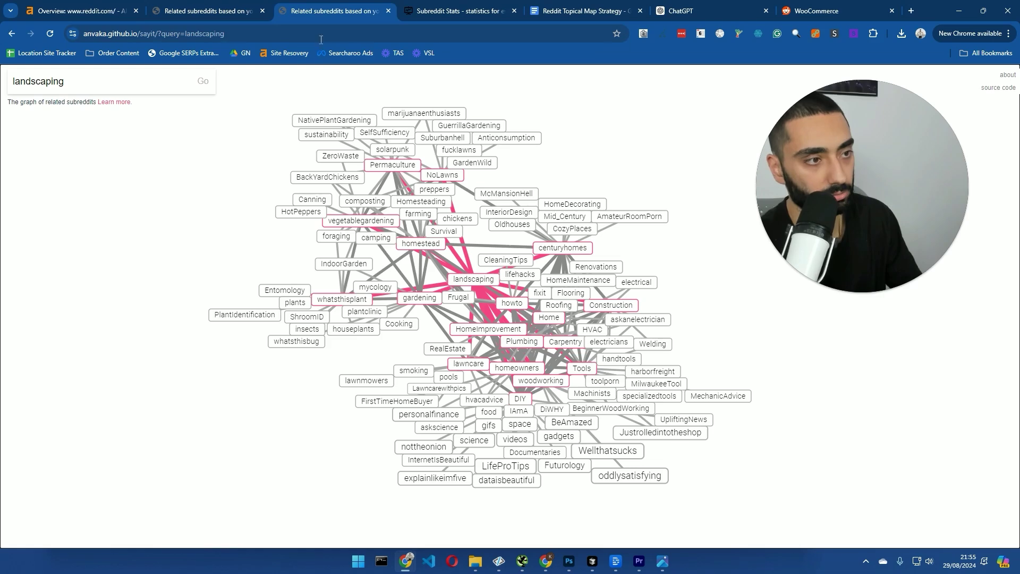
left_click_drag(457, 11, 340, 11)
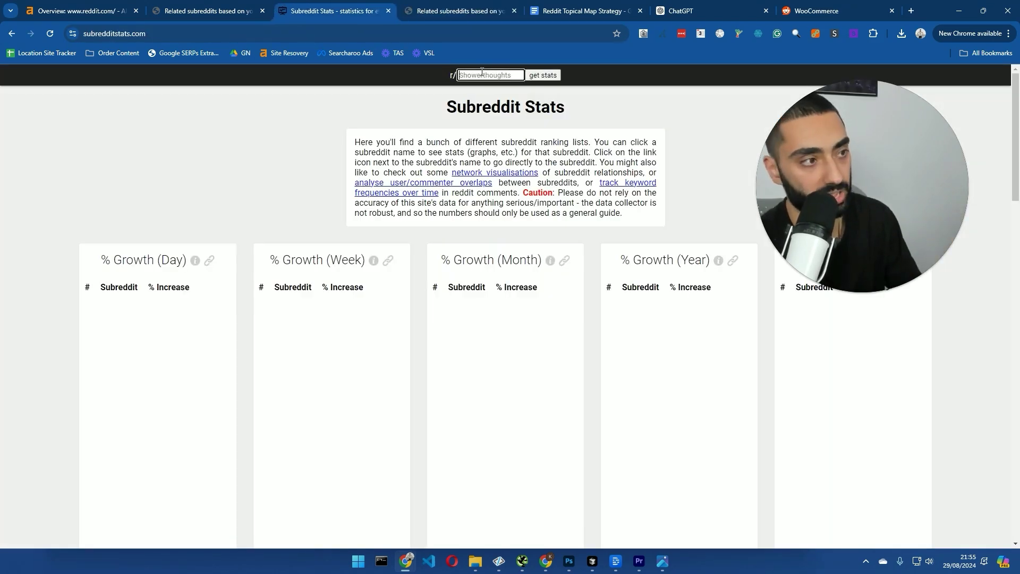
Look up r/SaaS stats and check its subscriber chart showing 80,755 subscribers.
type("saa")
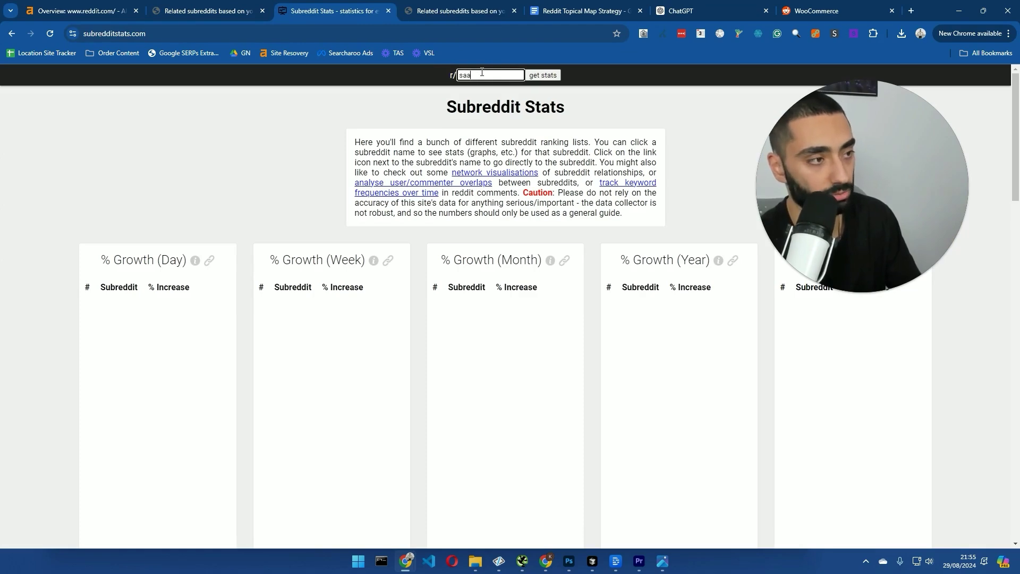
type("s")
left_click(532, 78)
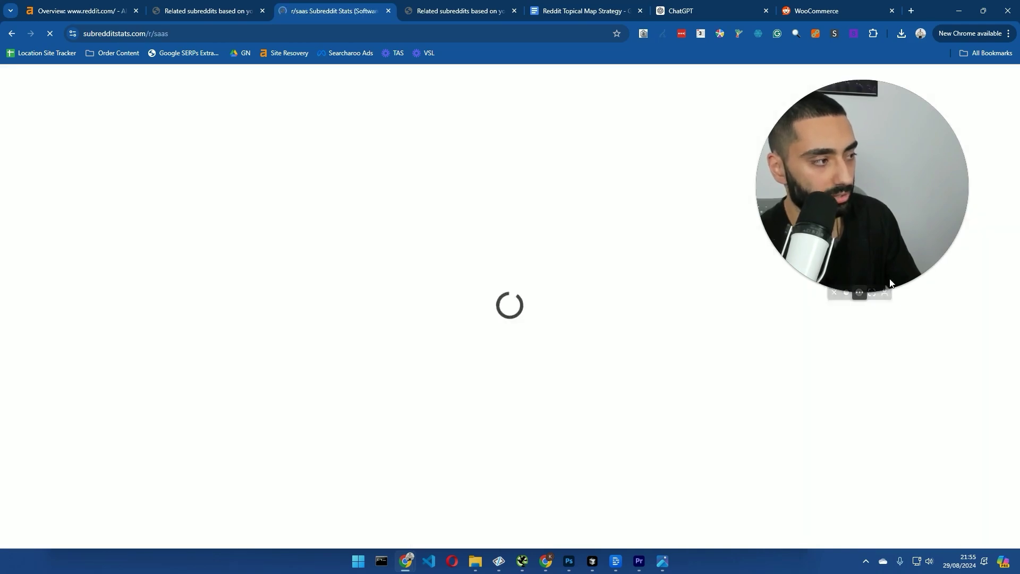
mouse_move(855, 293)
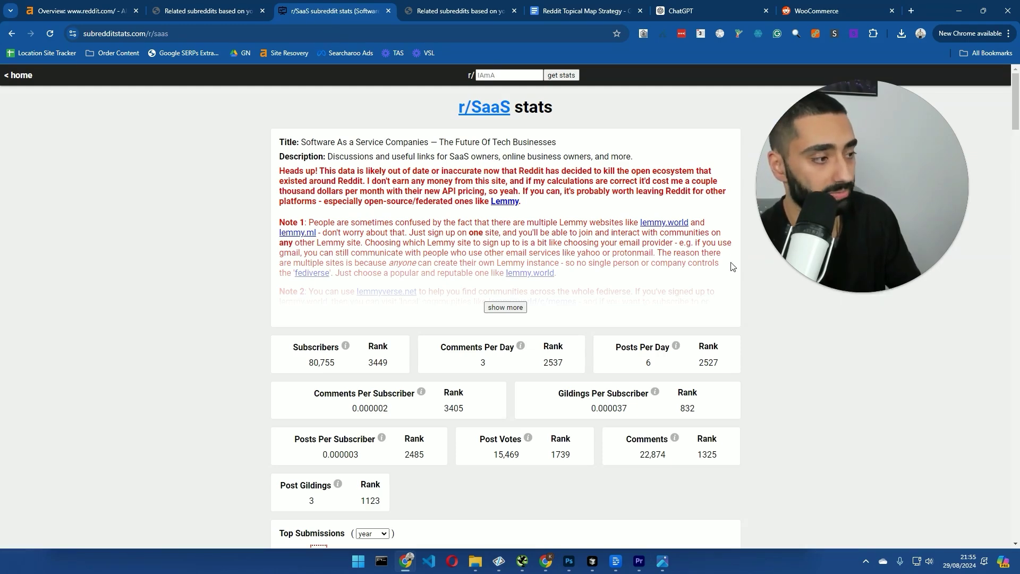
scroll(733, 266, "down", 7)
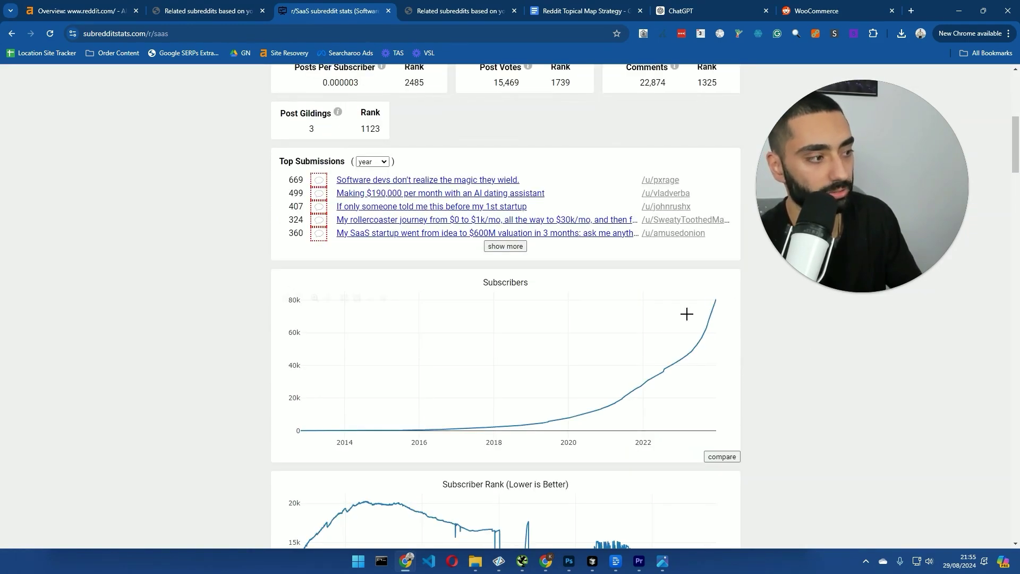
scroll(555, 376, "down", 1)
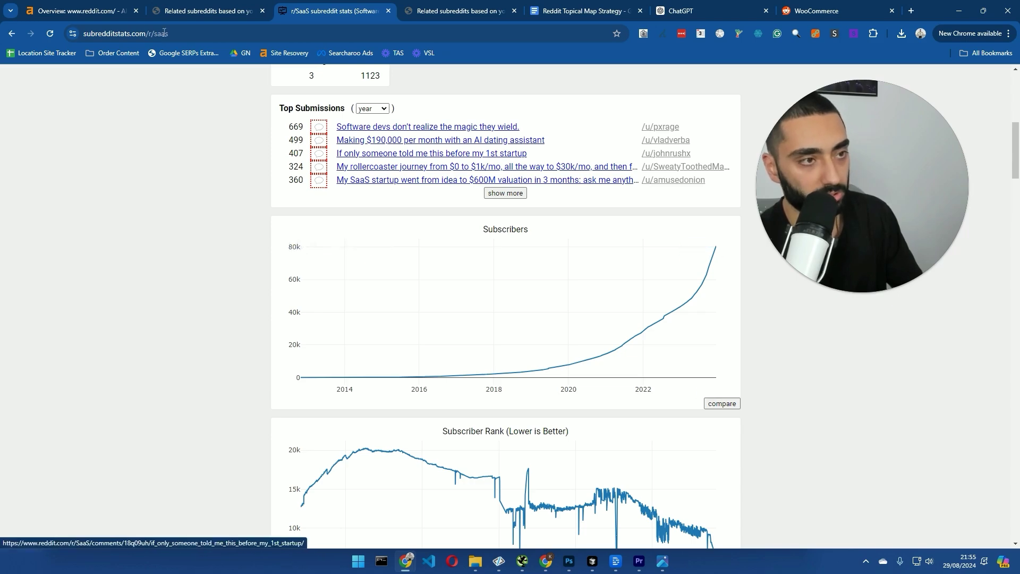
left_click(192, 8)
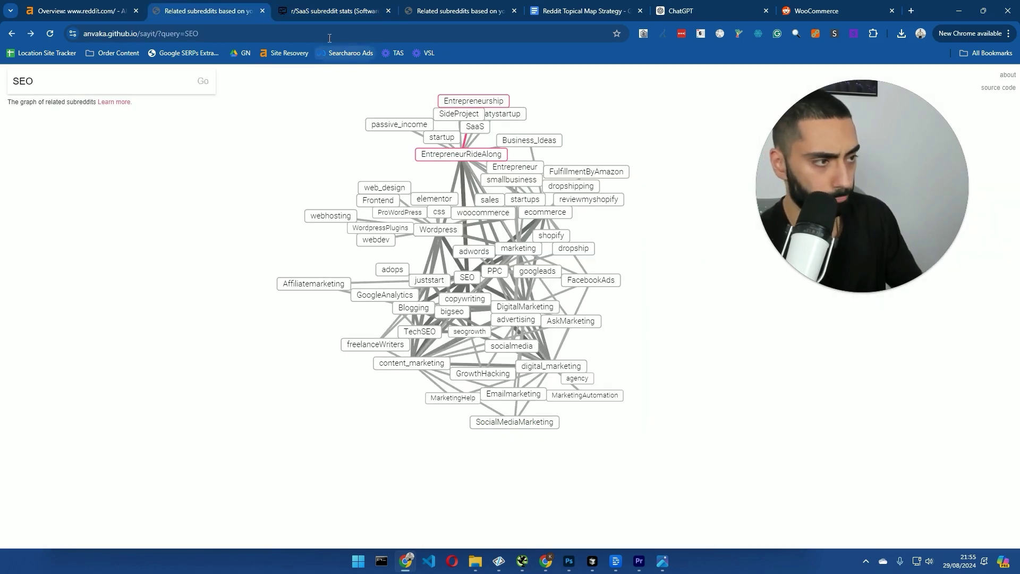
left_click(335, 10)
scroll(393, 126, "up", 8)
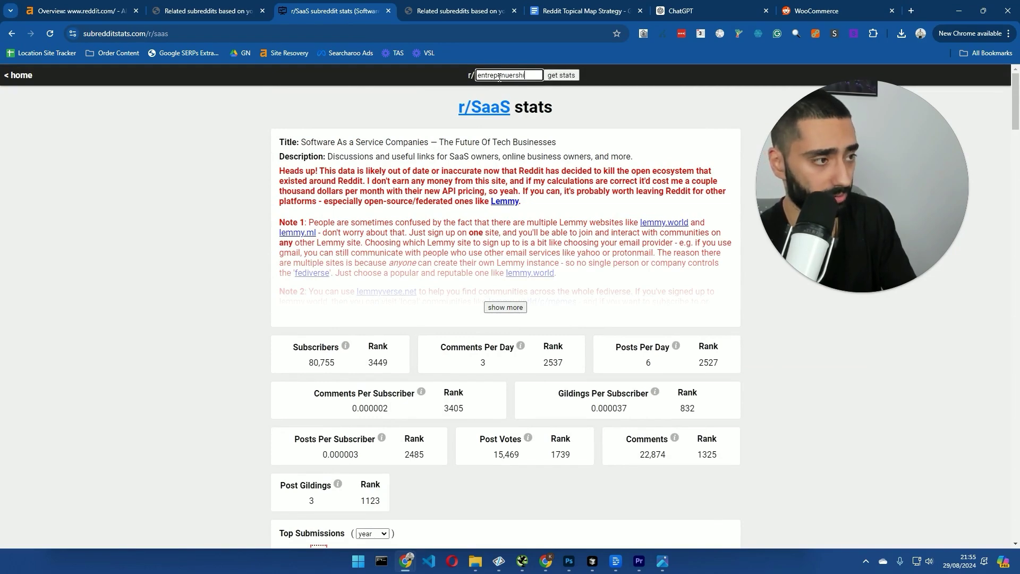
Correct the subreddit name to 'entrepreneurship' and review its stats against the SEO graph.
right_click(498, 77)
left_click(530, 85)
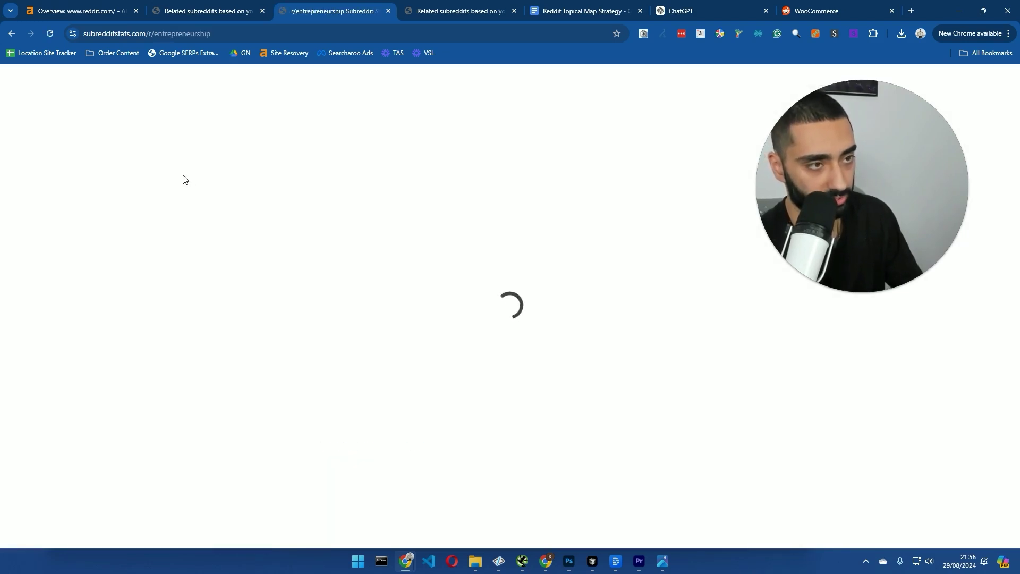
scroll(183, 180, "down", 7)
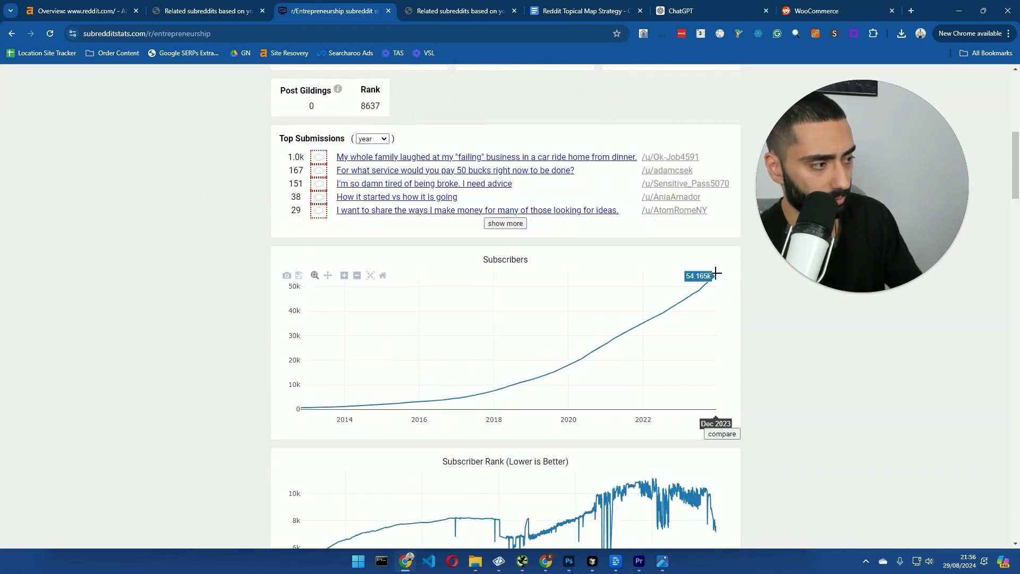
scroll(707, 285, "up", 8)
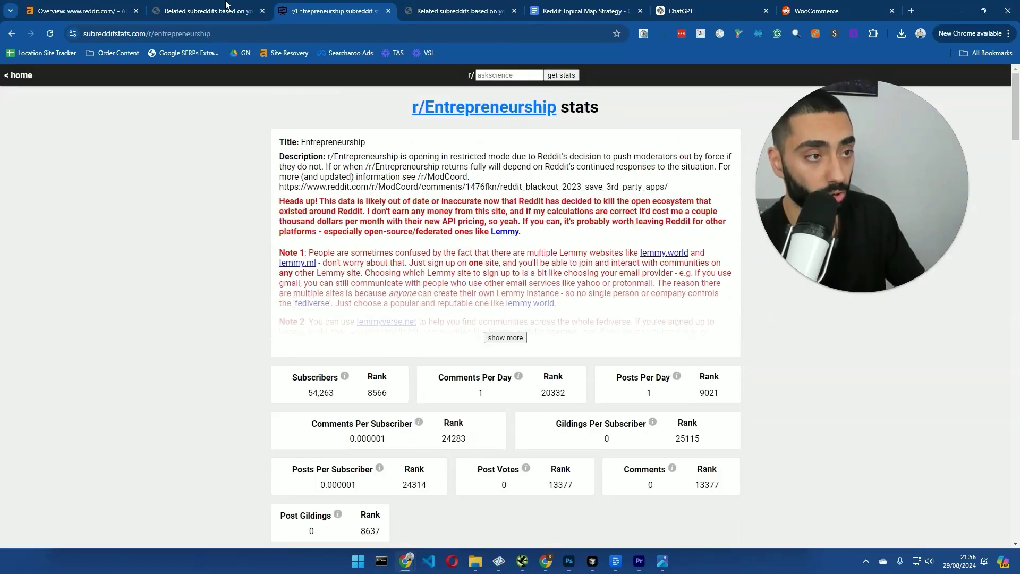
left_click(226, 6)
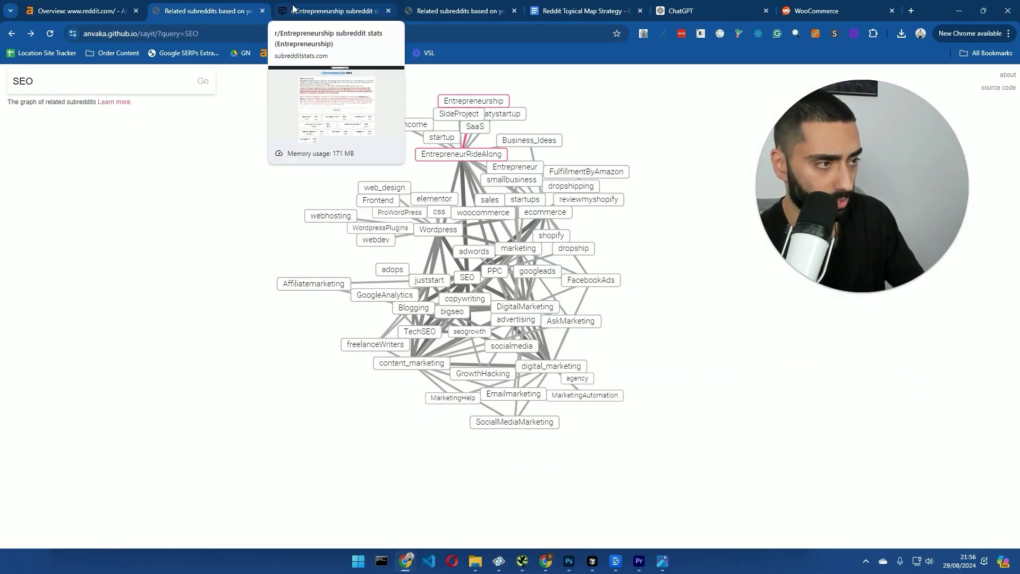
left_click(335, 7)
left_click(228, 7)
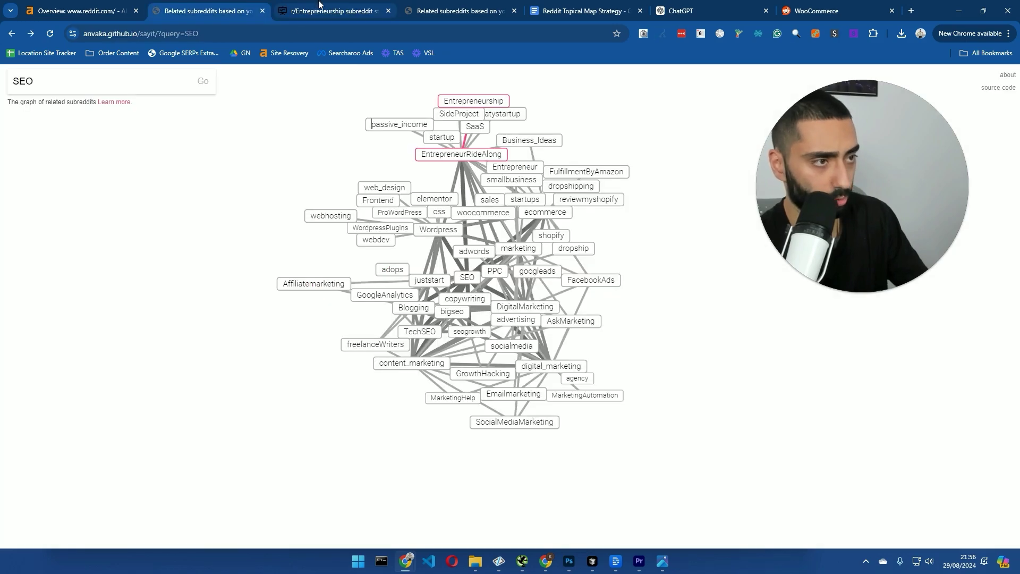
left_click(335, 8)
Look up r/woocommerce and check its subscriber chart climbing past 25K.
left_click(532, 74)
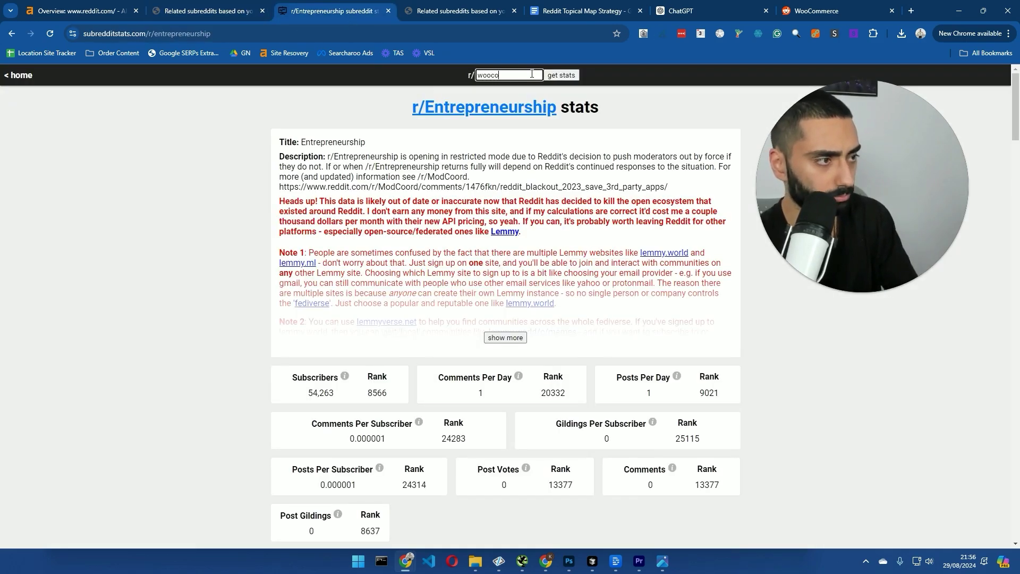
type("woocommerce")
key("Return")
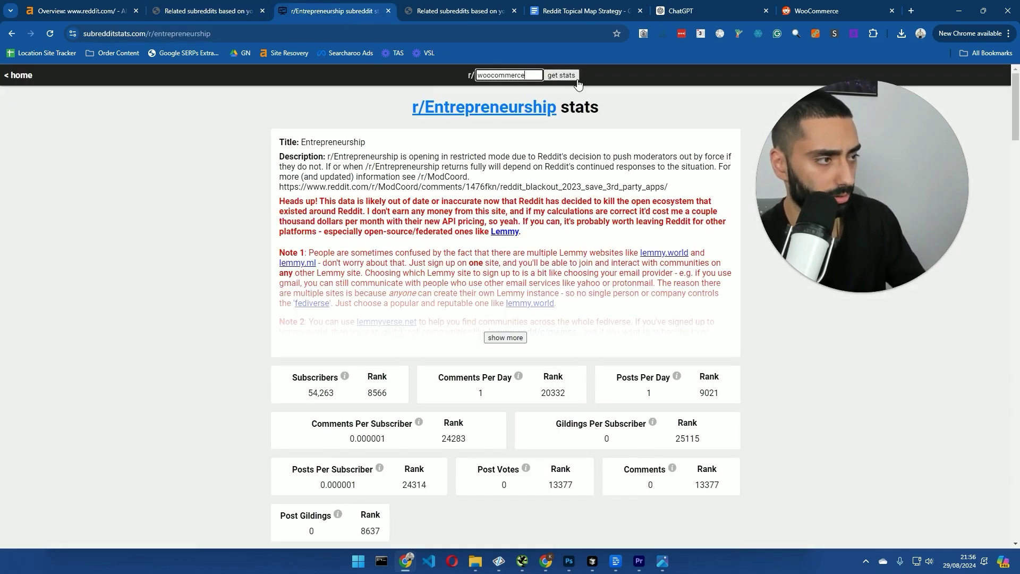
scroll(222, 170, "down", 3)
scroll(222, 170, "down", 5)
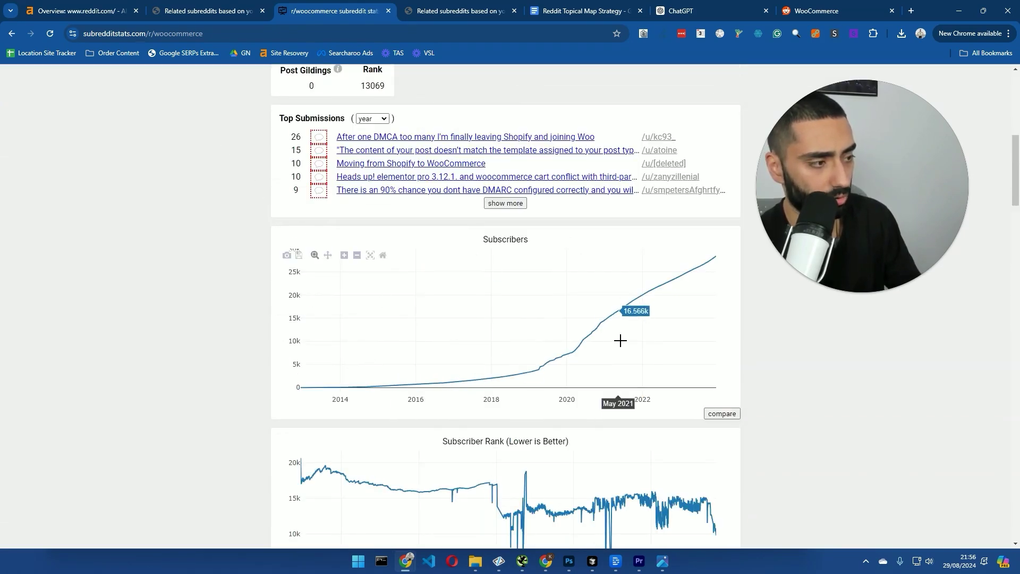
mouse_move(544, 261)
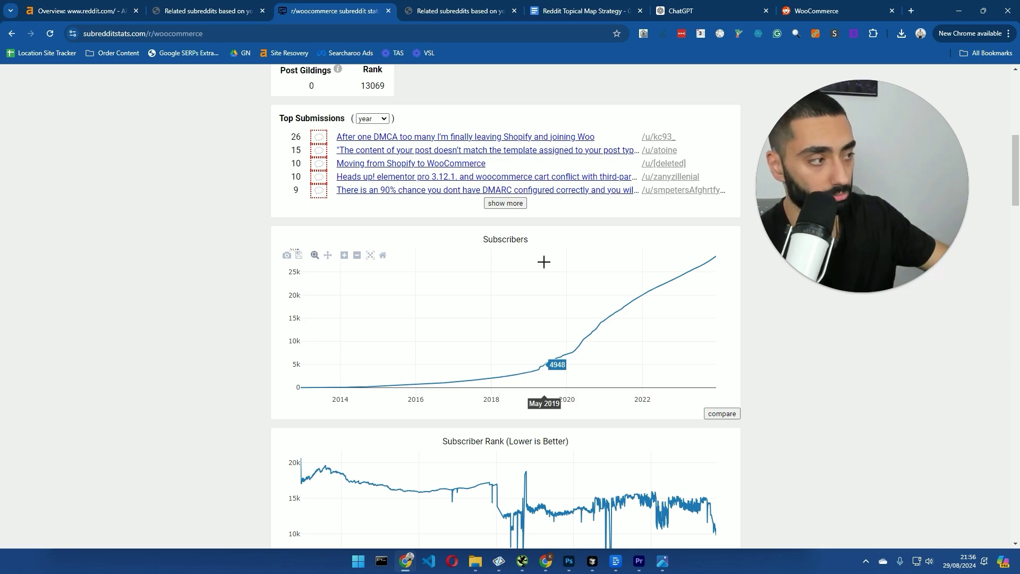
left_click(225, 6)
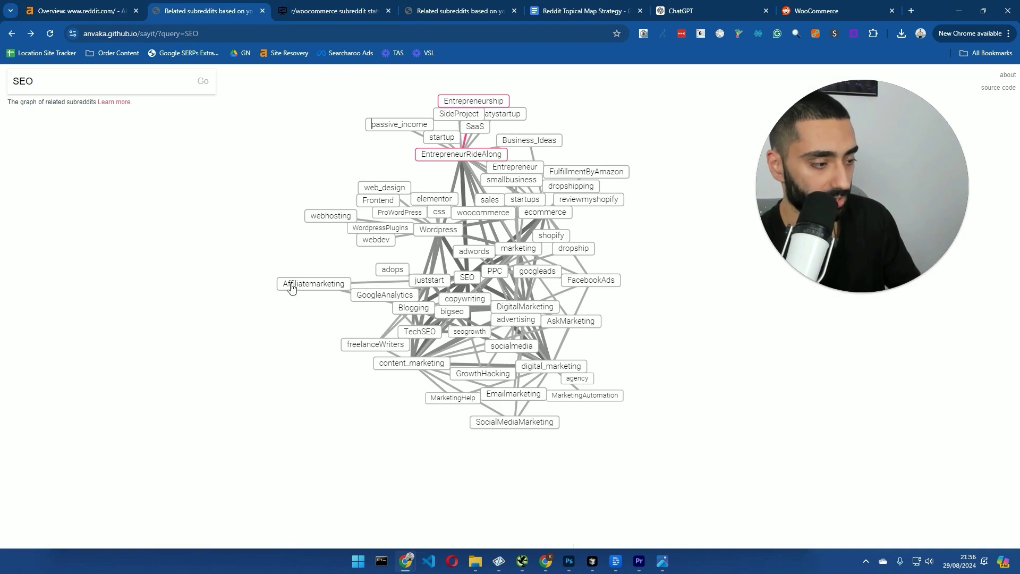
Capture the SEO subreddit graph with Gyazo and save the image as a PNG in Downloads.
left_click_drag(579, 10, 462, 11)
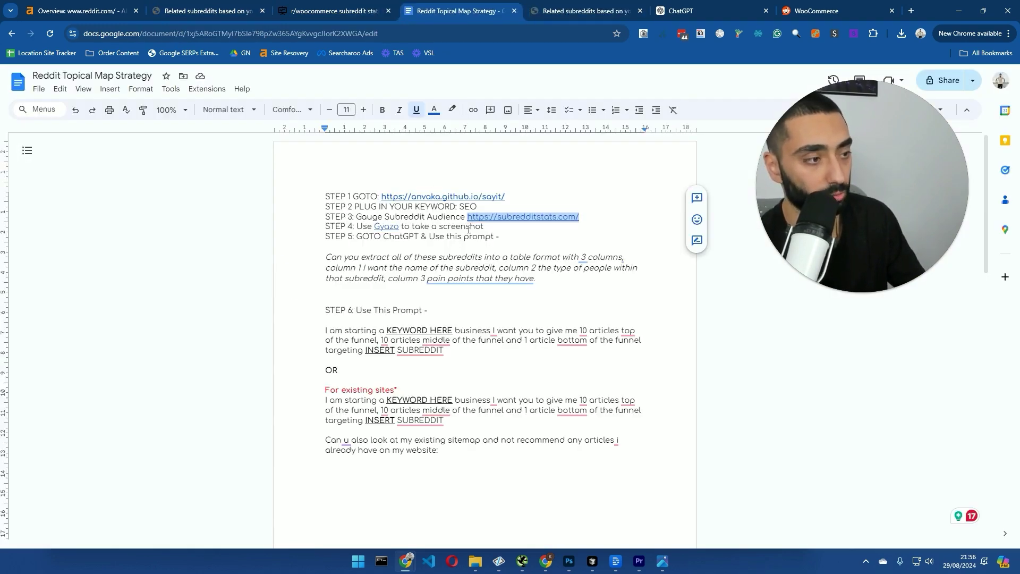
left_click(208, 6)
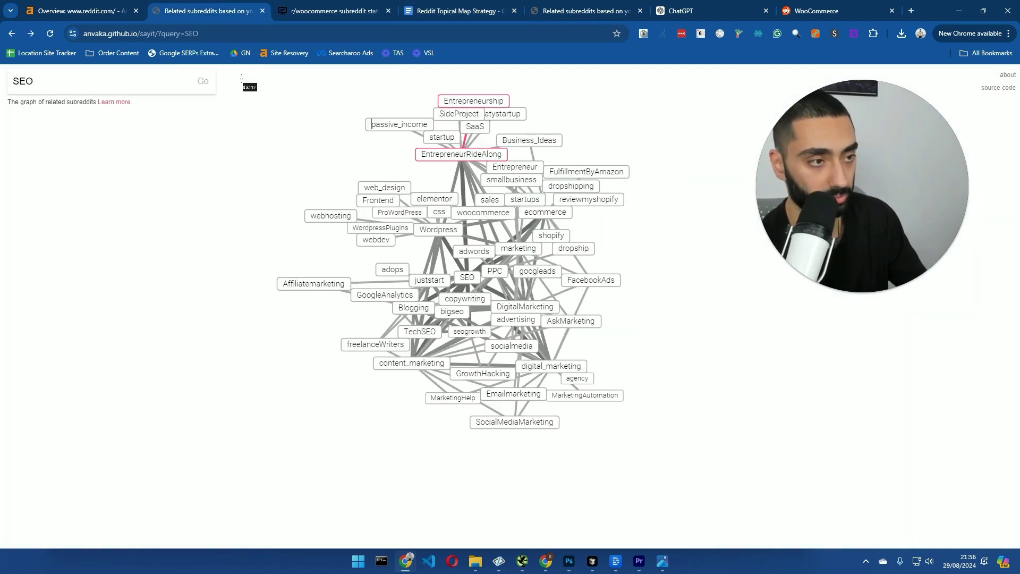
left_click_drag(235, 76, 695, 469)
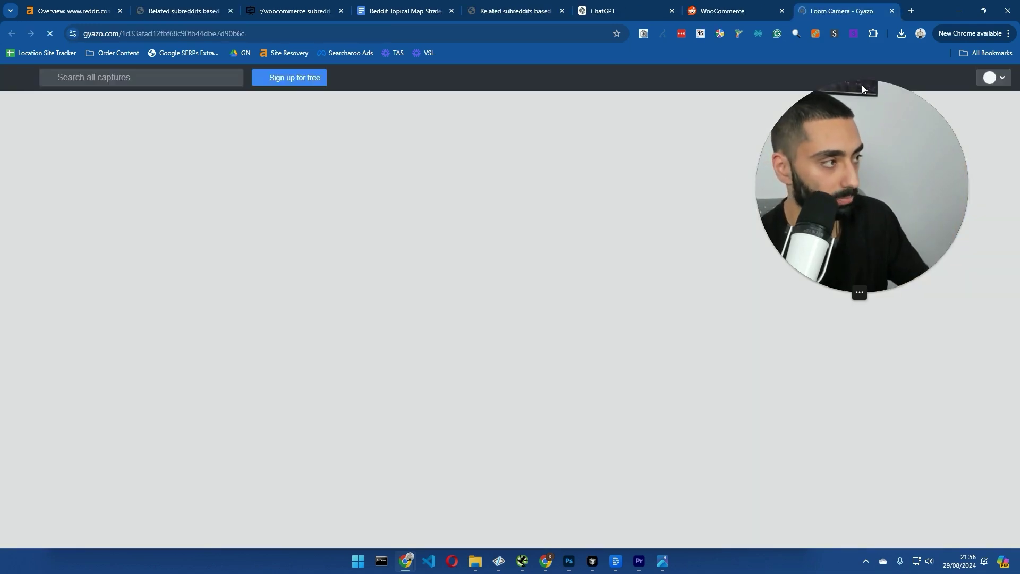
left_click_drag(823, 8, 305, 6)
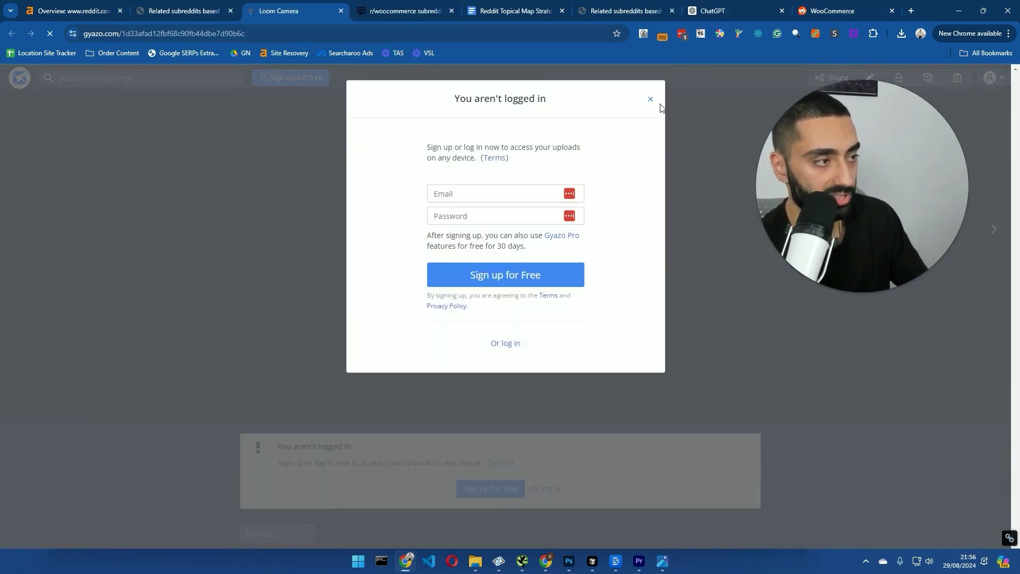
left_click(649, 99)
right_click(565, 182)
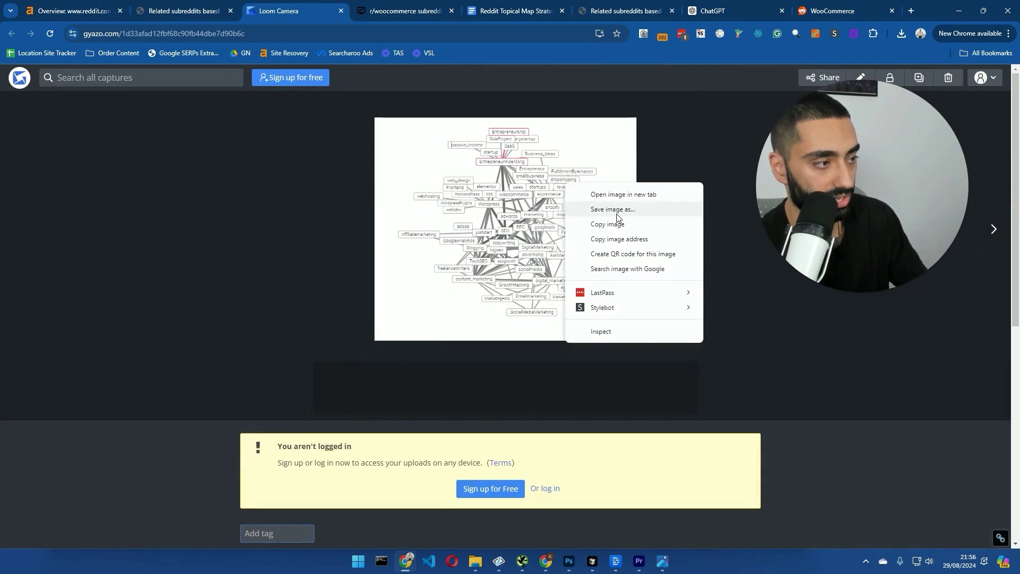
left_click(617, 208)
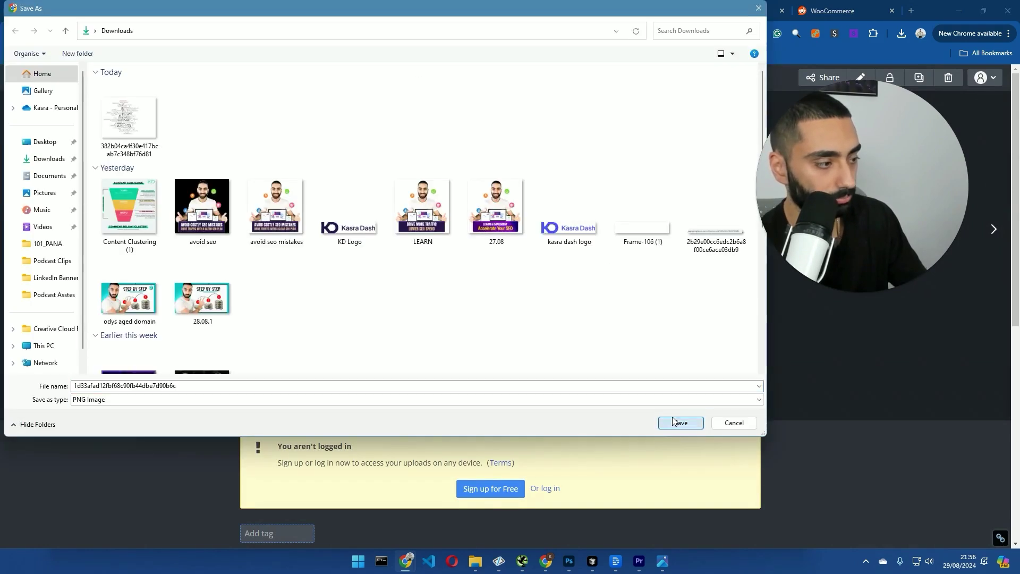
left_click(679, 423)
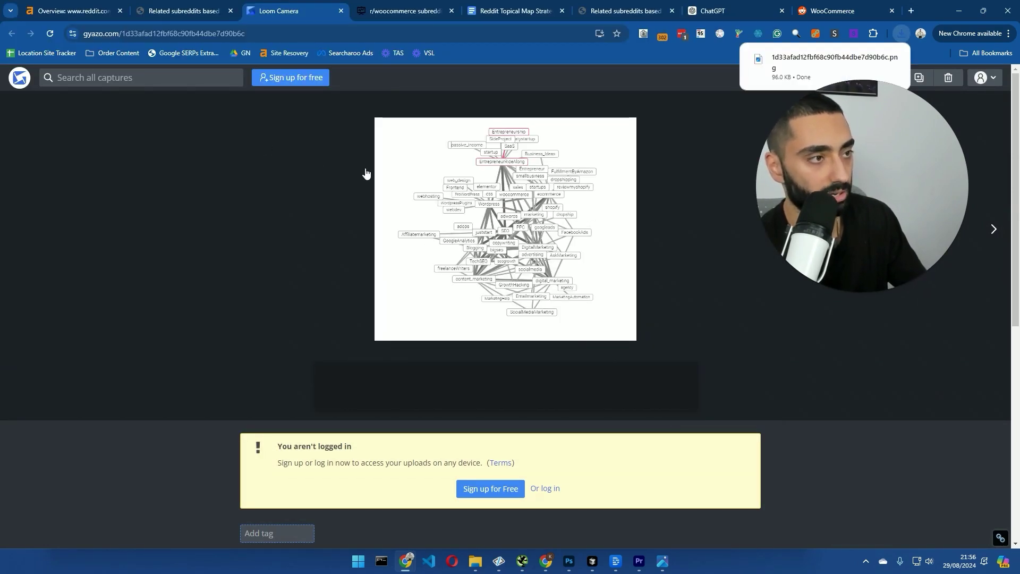
left_click_drag(721, 6, 290, 10)
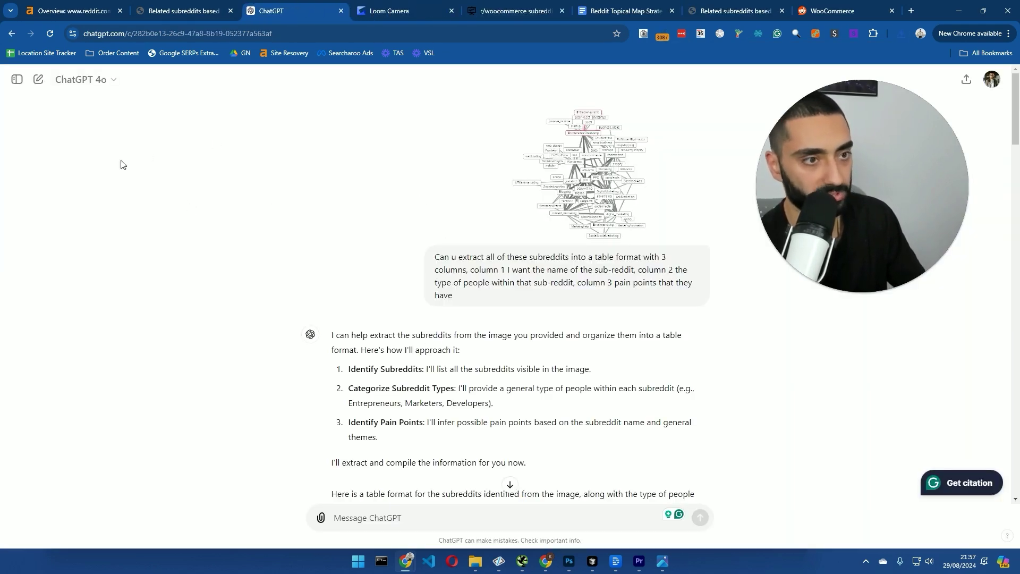
Start a new ChatGPT chat and attach the downloaded graph screenshot.
left_click(38, 80)
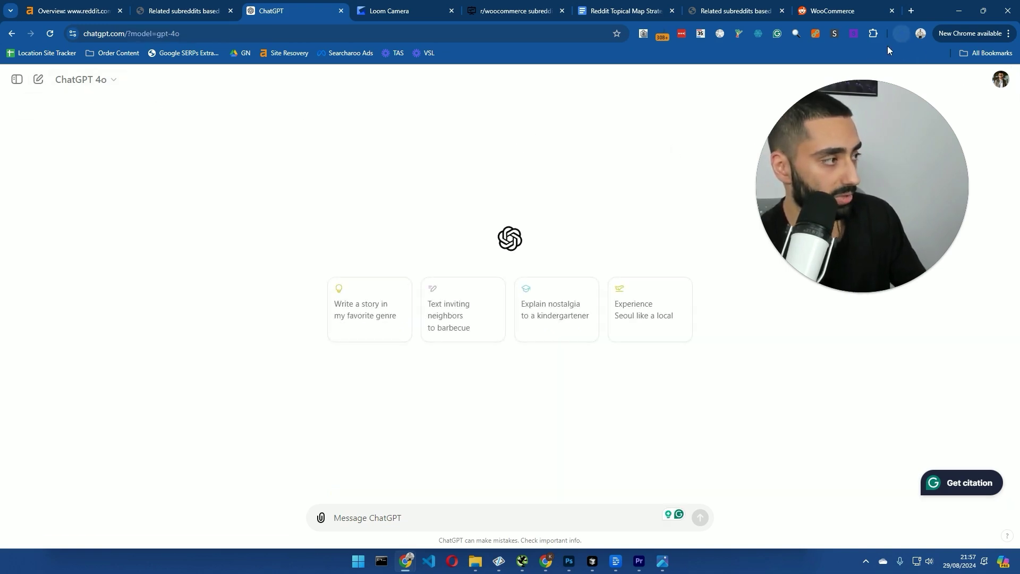
left_click(902, 34)
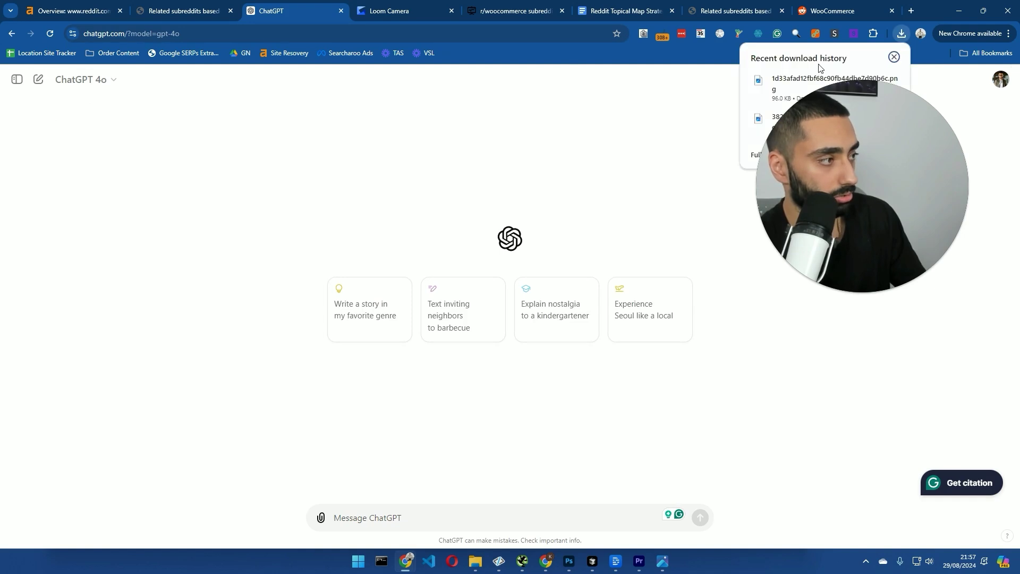
left_click_drag(831, 84, 468, 253)
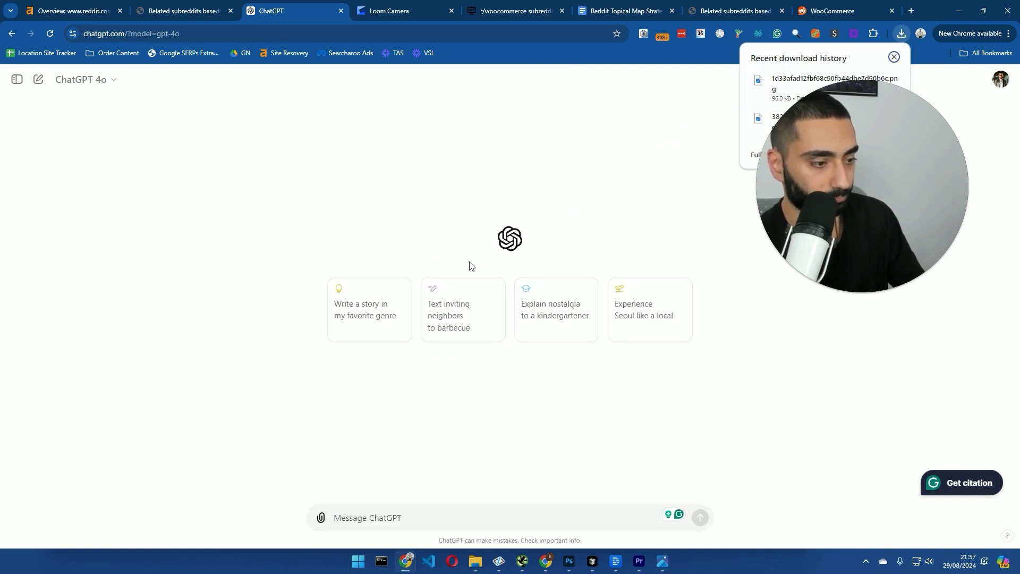
left_click(380, 521)
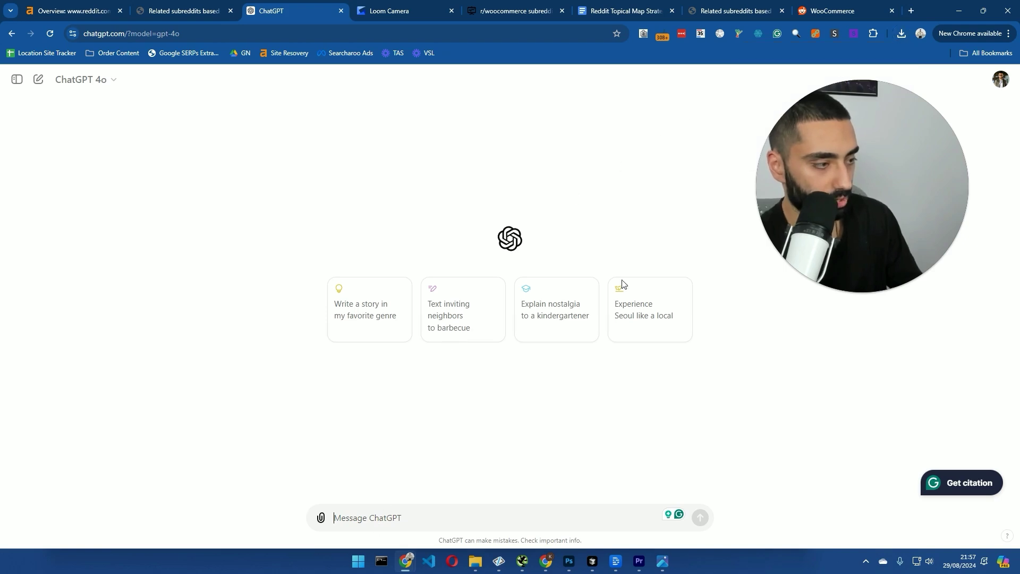
left_click(902, 33)
left_click_drag(829, 133, 785, 170)
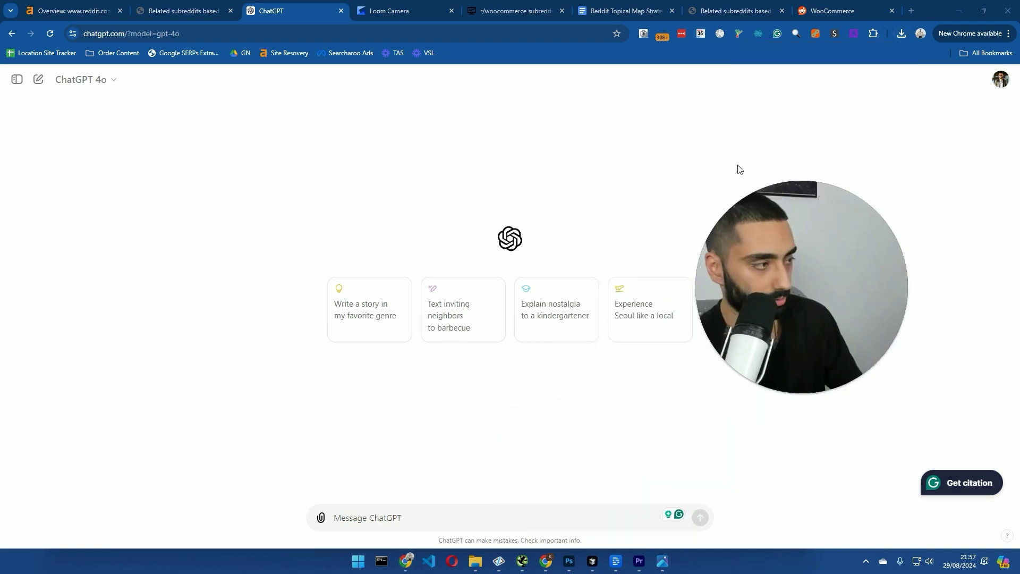
left_click(902, 34)
left_click_drag(786, 87, 421, 382)
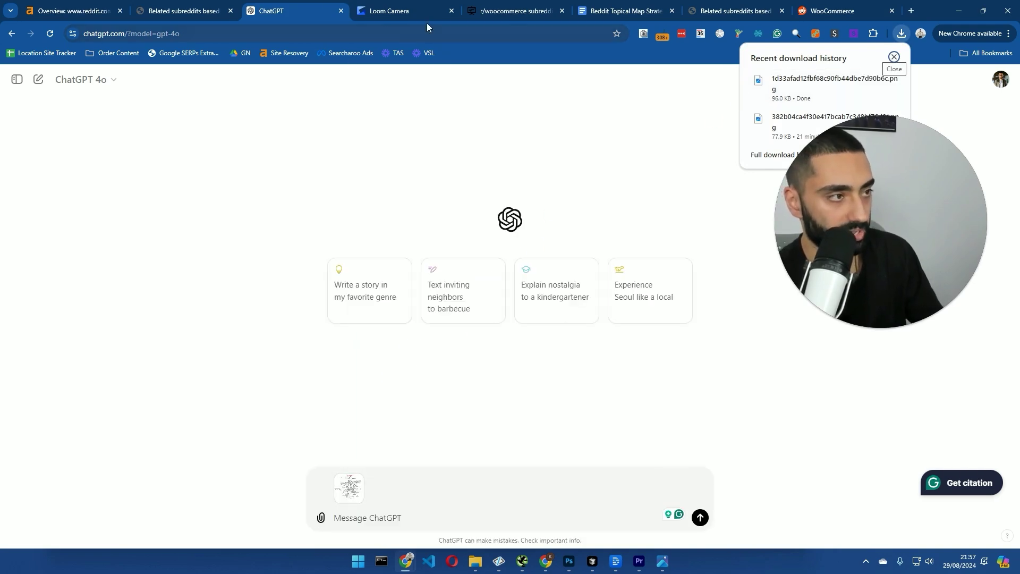
Paste the STEP 5 prompt from the strategy doc and send it with the image.
left_click_drag(611, 14, 405, 8)
left_click_drag(535, 278, 325, 262)
key("ctrl+c")
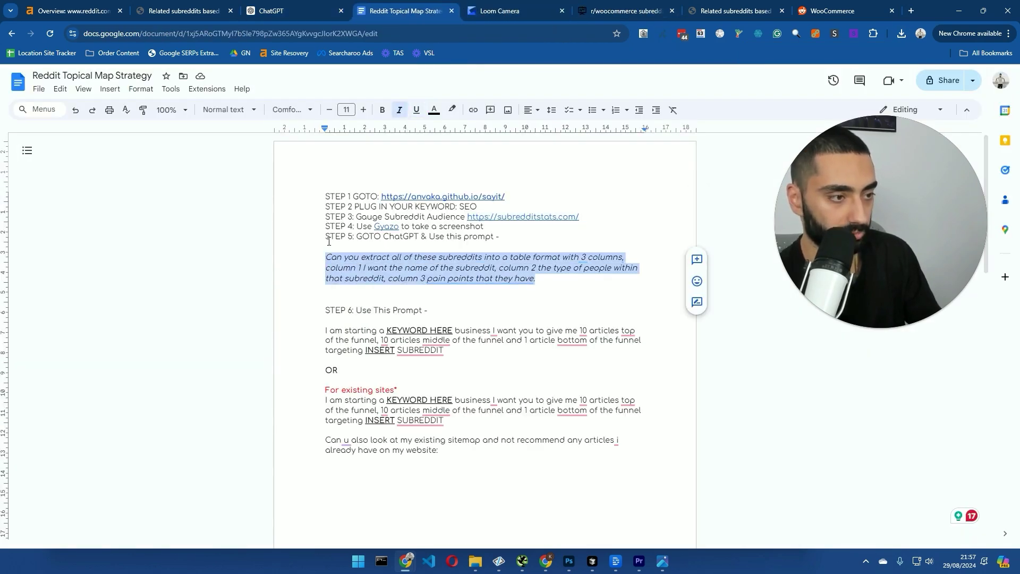
left_click(287, 11)
key("ctrl+v")
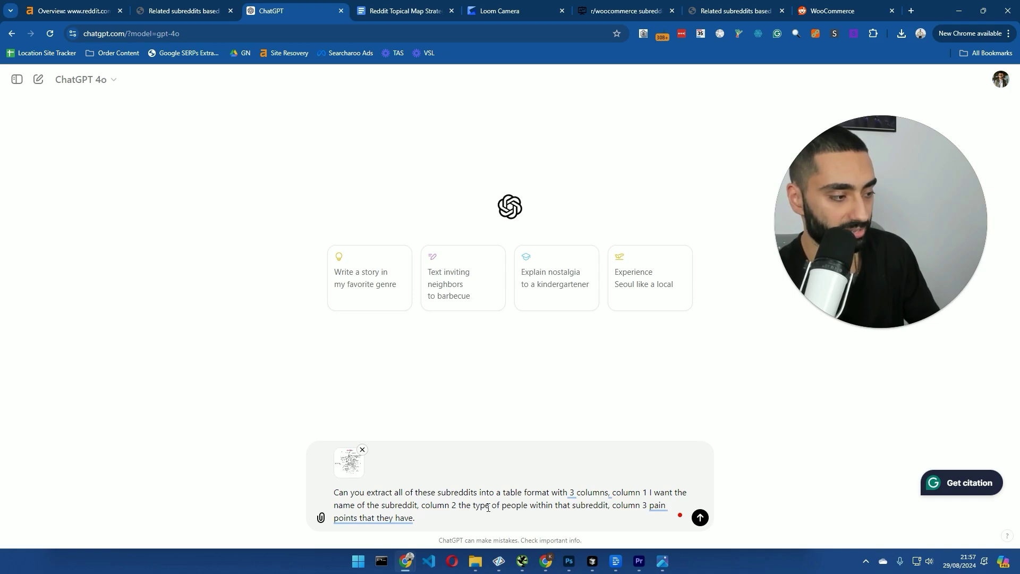
left_click(700, 517)
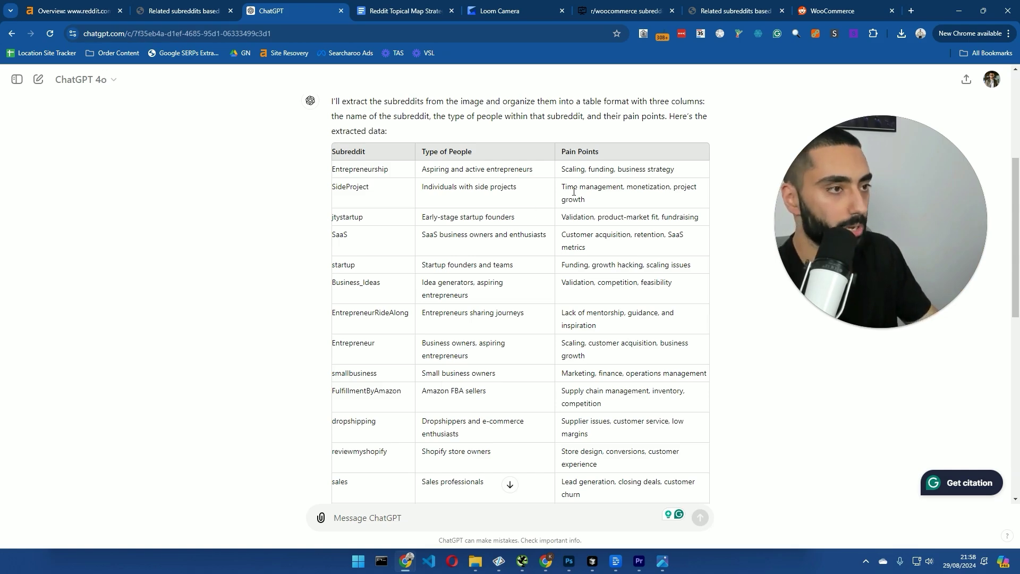
Review ChatGPT's subreddit table and select 'woocommerce' in the Subreddit column.
scroll(360, 214, "down", 9)
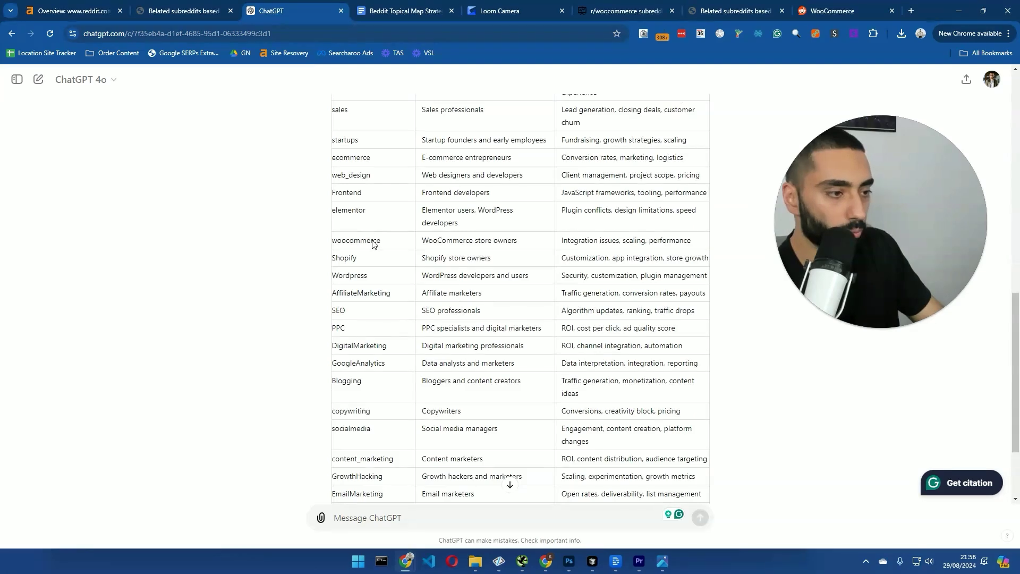
scroll(350, 306, "up", 5)
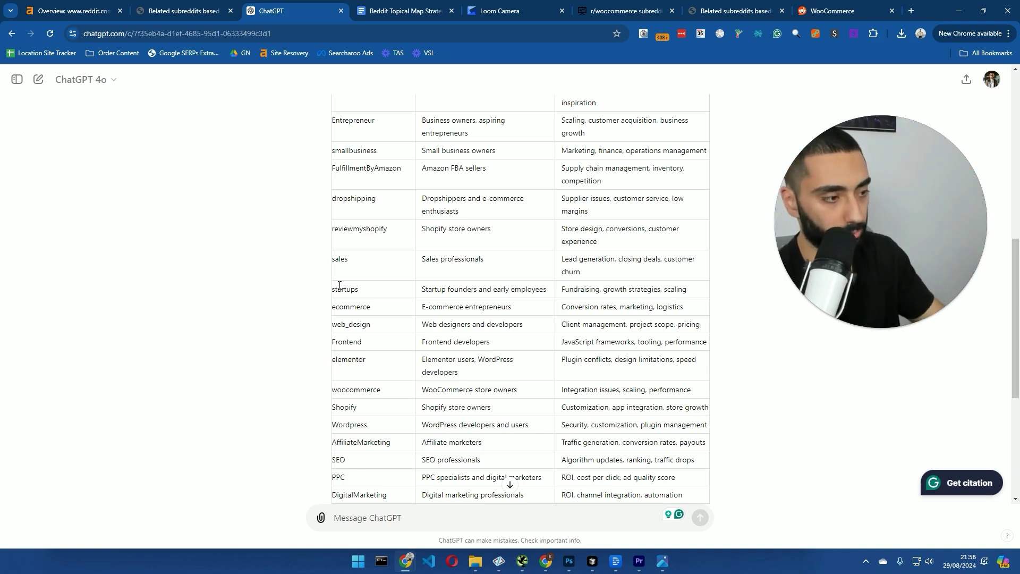
scroll(444, 337, "up", 3)
scroll(404, 301, "down", 4)
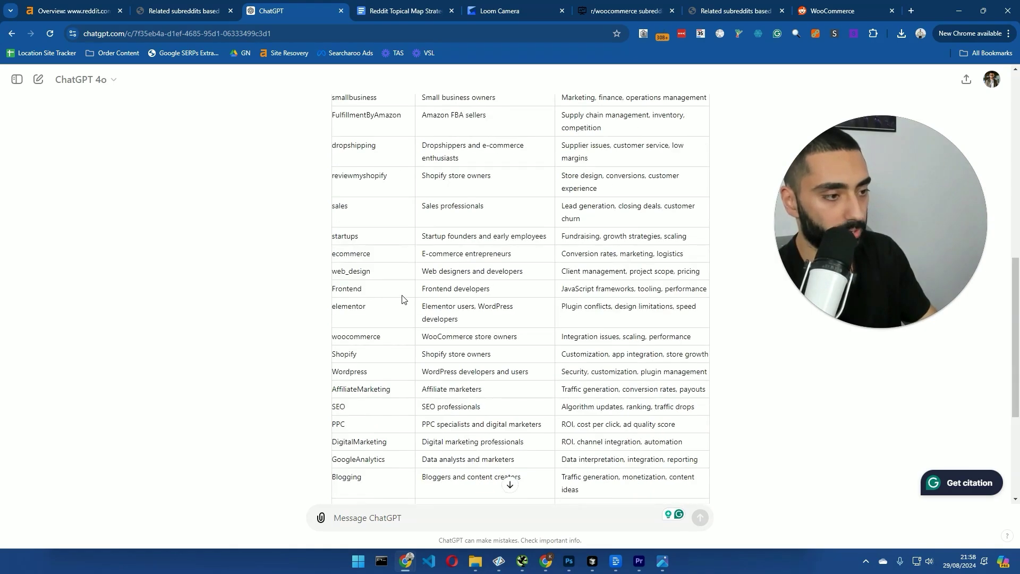
scroll(387, 207, "up", 6)
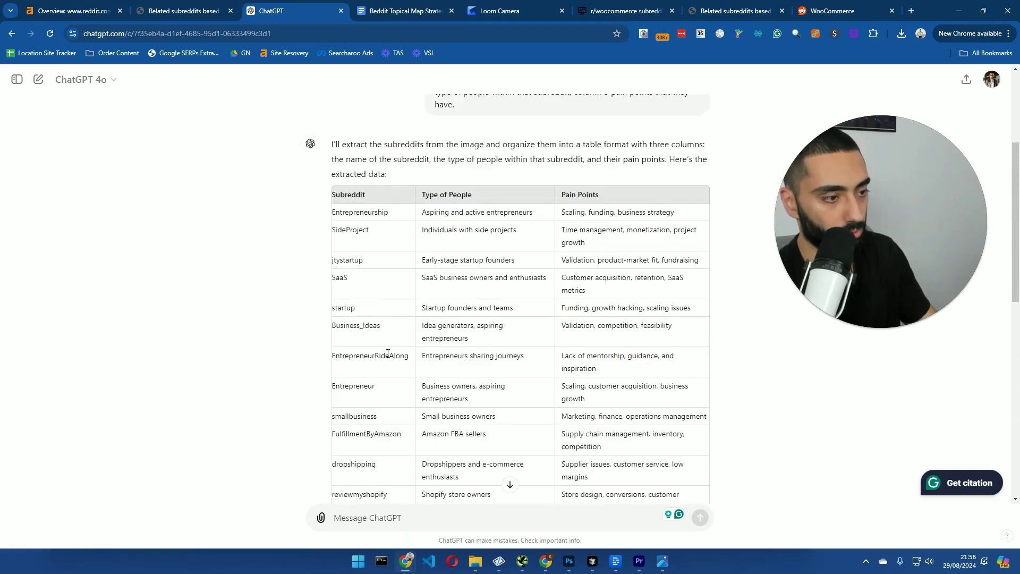
scroll(387, 353, "down", 2)
scroll(387, 357, "down", 4)
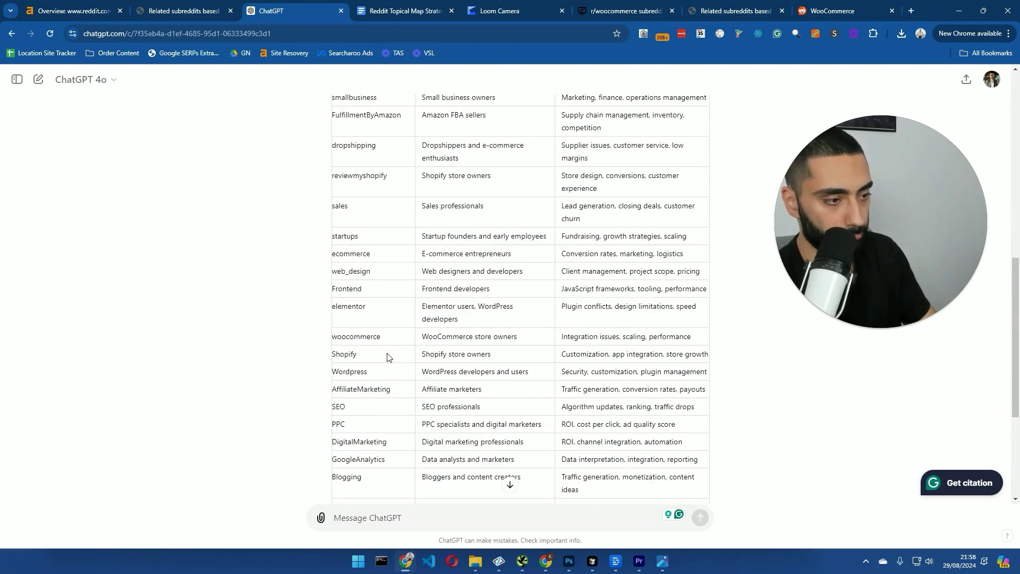
double_click(353, 338)
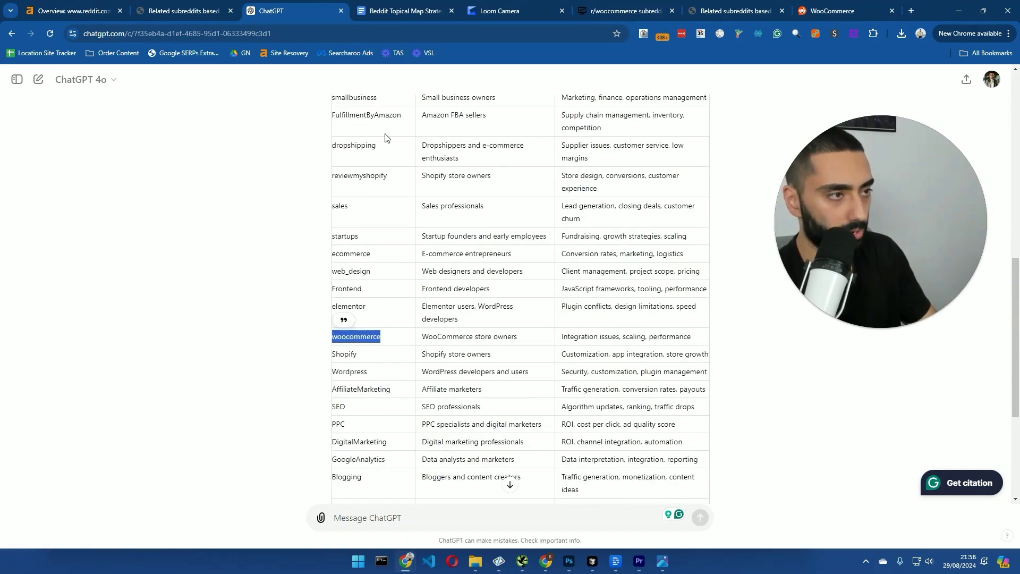
left_click(400, 11)
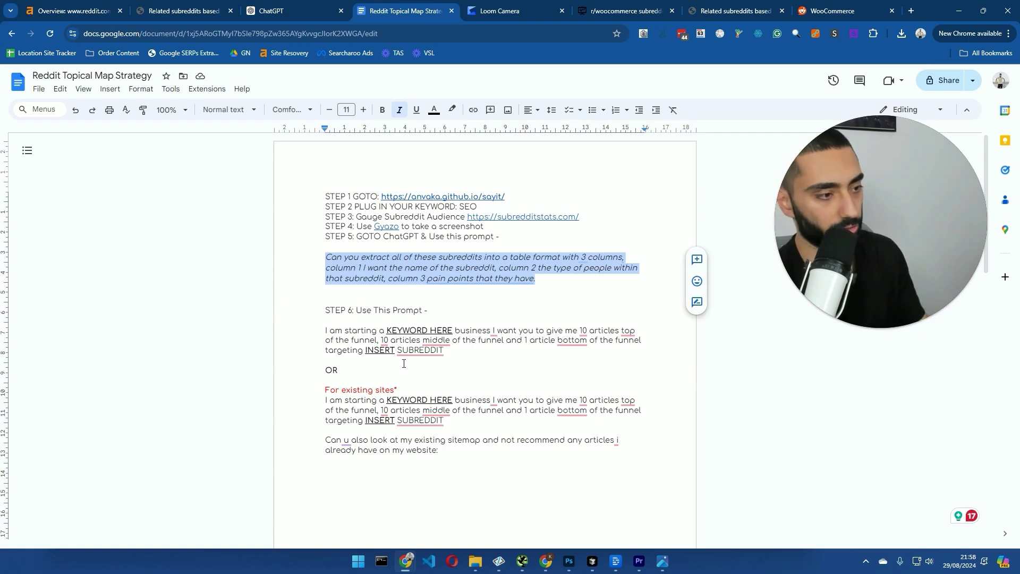
Highlight parts of the STEP 6 article-plan prompt, including the KEYWORD HERE placeholder, to explain it.
left_click_drag(323, 331, 495, 355)
left_click_drag(382, 320, 438, 332)
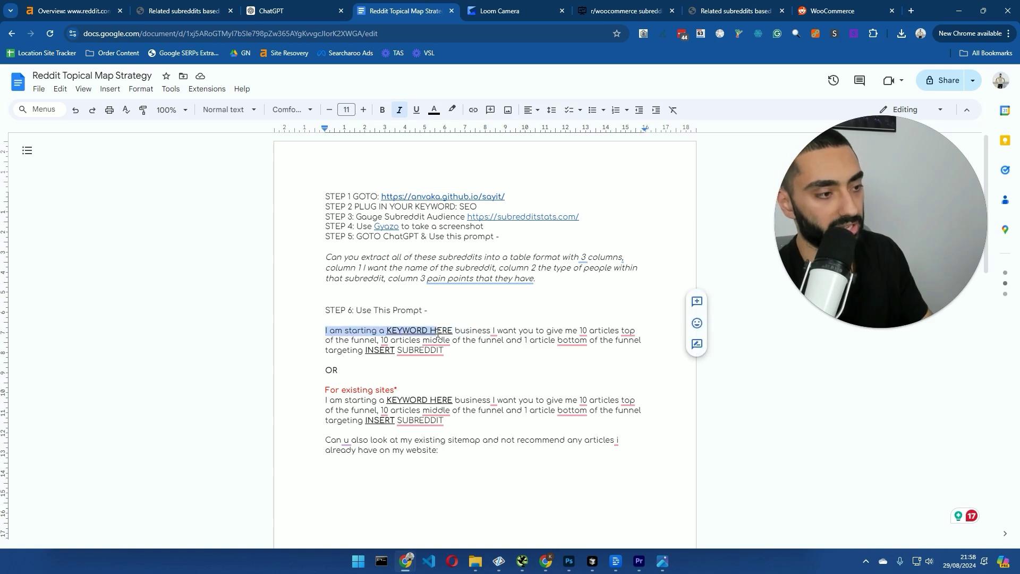
left_click_drag(501, 331, 552, 331)
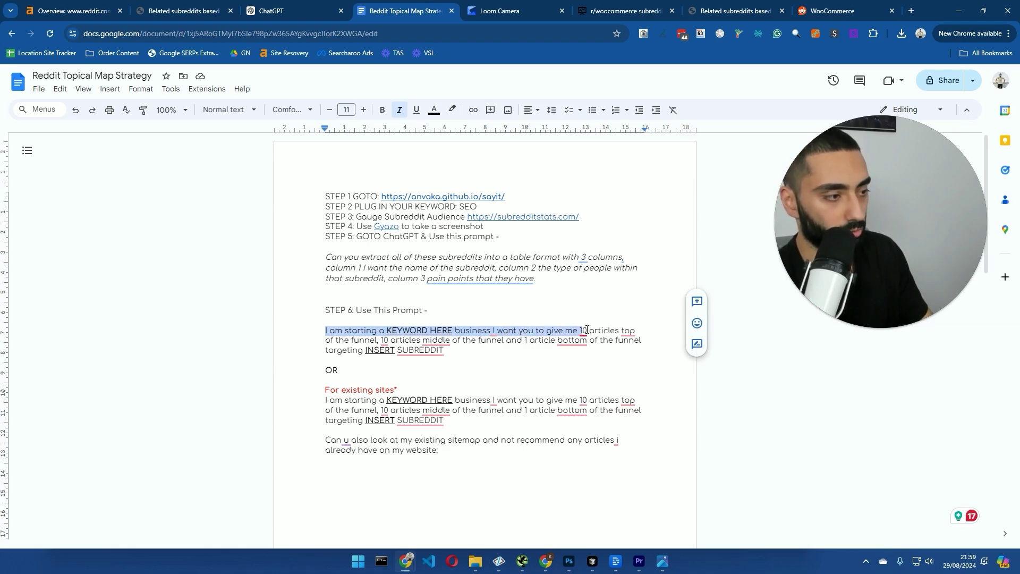
left_click_drag(617, 329, 446, 351)
left_click(638, 432)
scroll(464, 371, "down", 13)
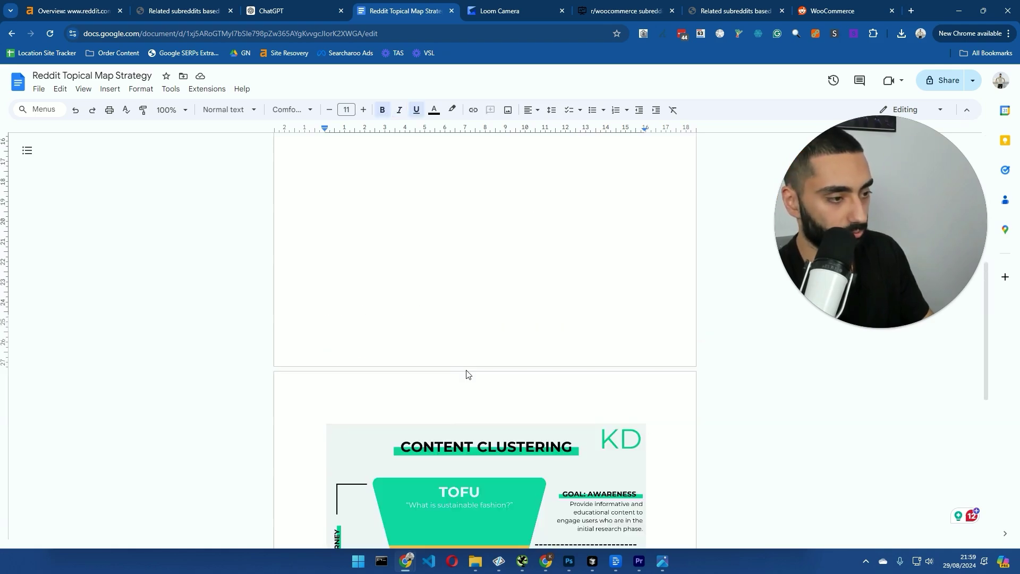
scroll(485, 296, "up", 3)
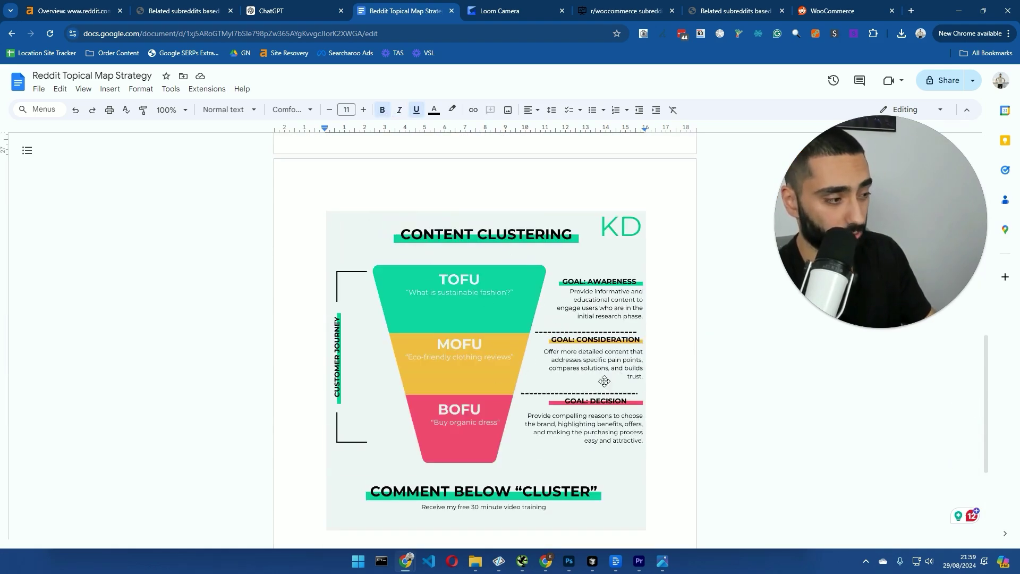
Review the Content Clustering funnel image full screen, then return to the STEP 6 prompts.
key("alt+Tab")
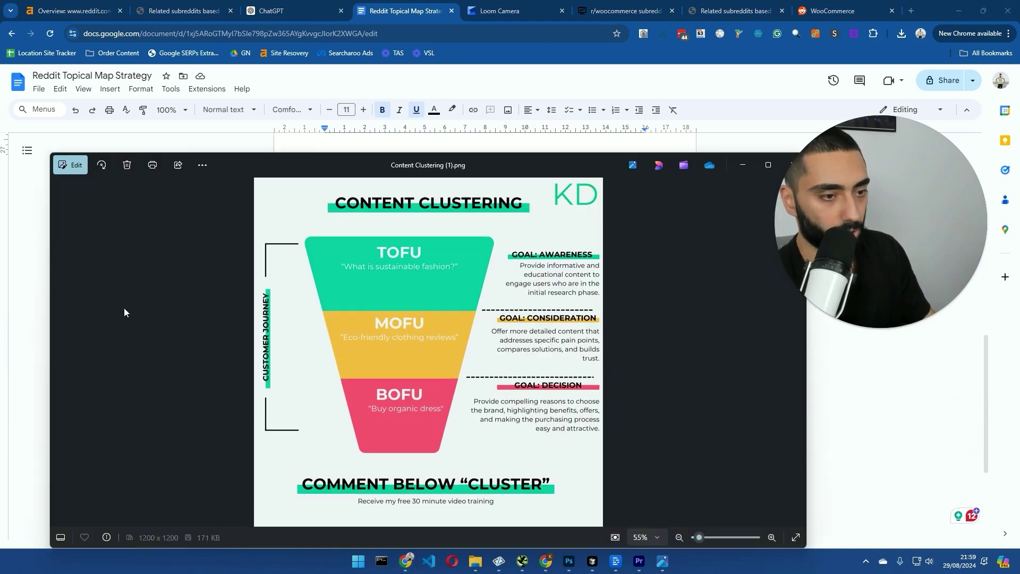
double_click(309, 168)
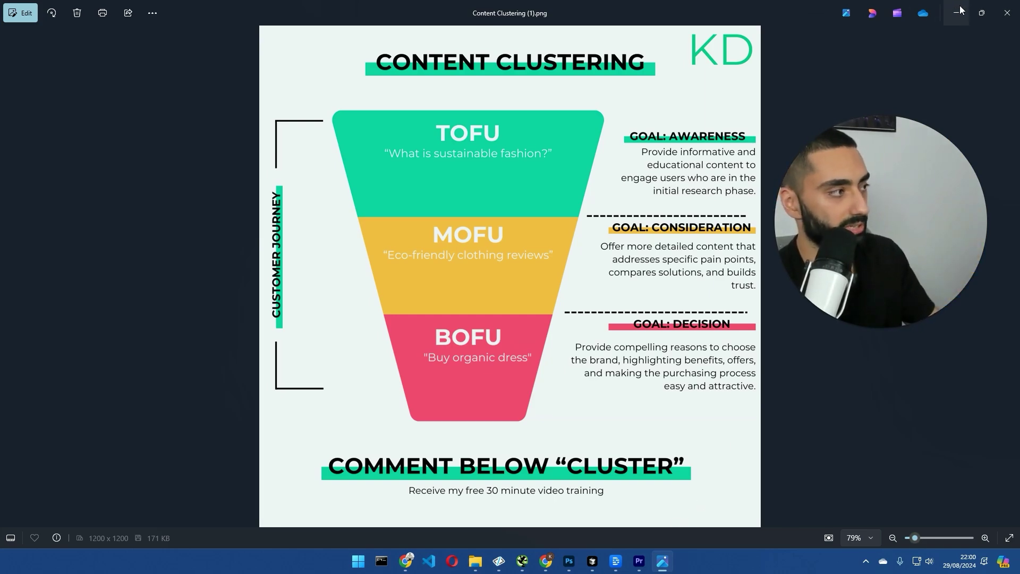
key("alt+Tab")
scroll(432, 235, "up", 15)
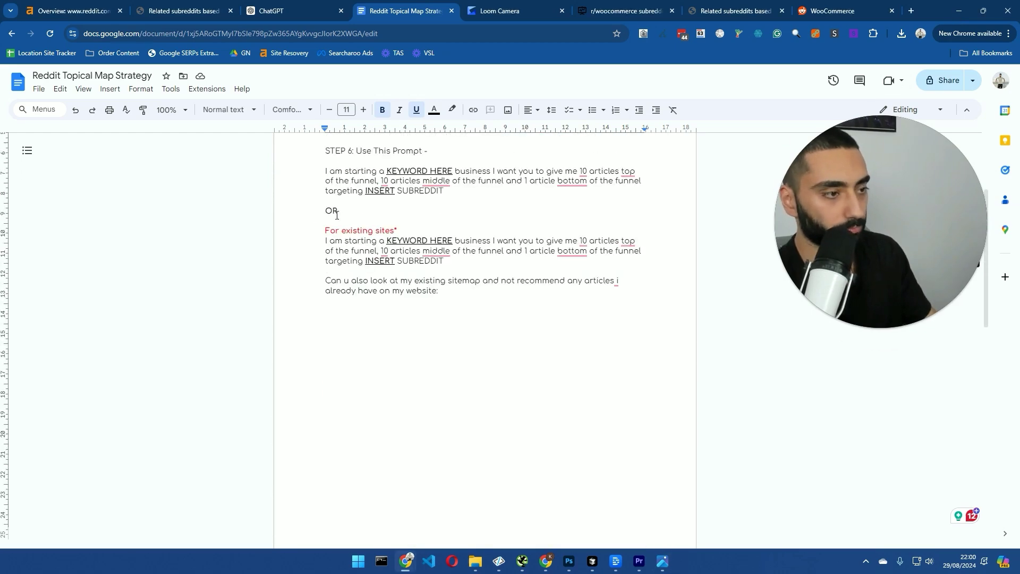
Select the 'I am starting a KEYWORD HERE business…' prompt paragraph for copying.
left_click_drag(465, 340, 328, 328)
left_click(461, 351)
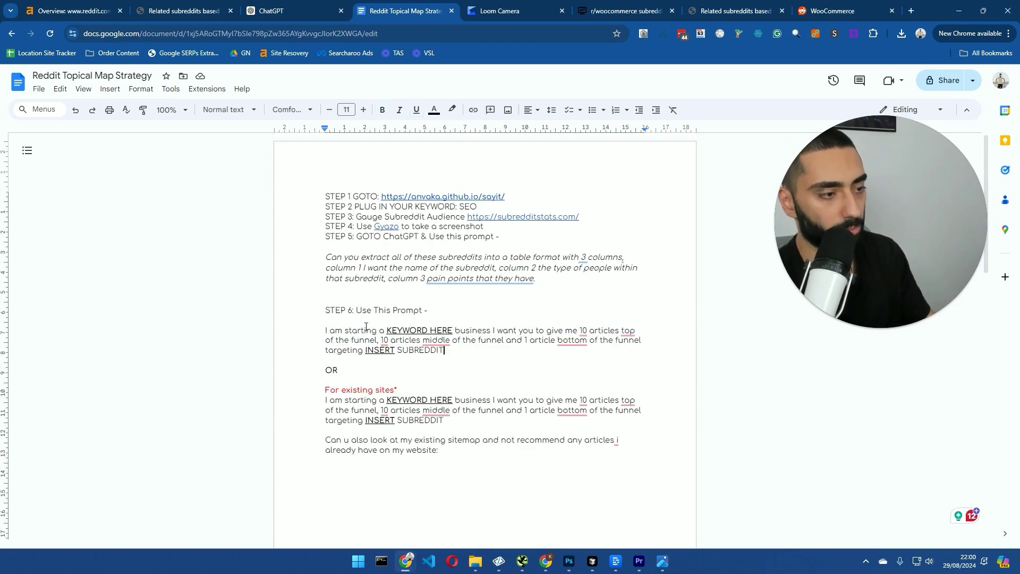
scroll(410, 439, "down", 2)
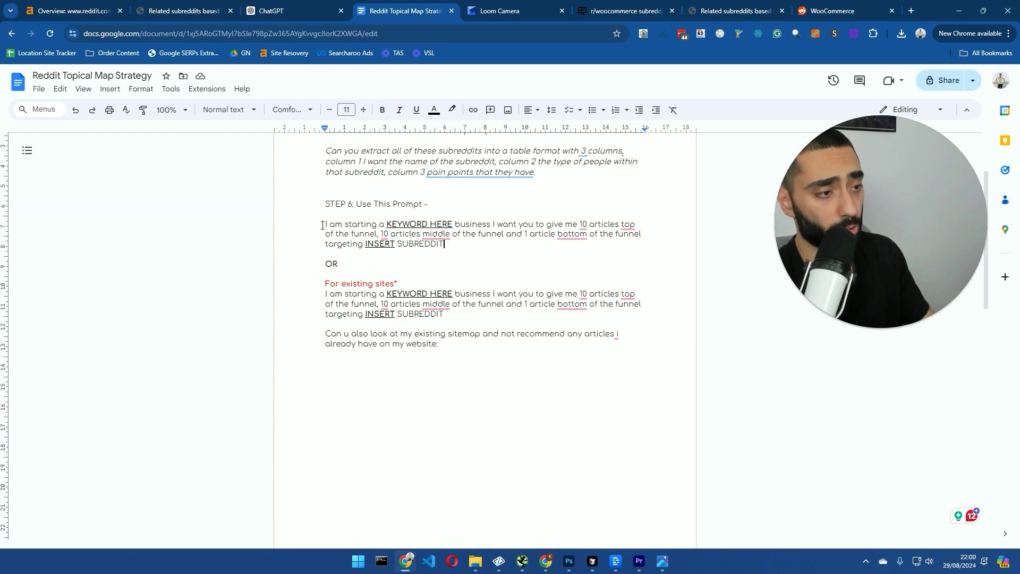
triple_click(464, 244)
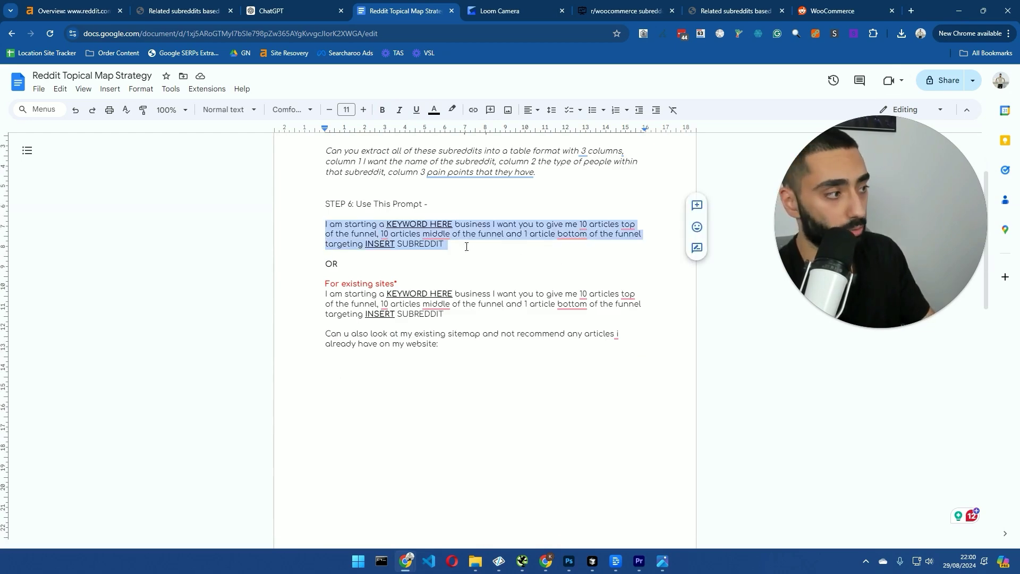
left_click_drag(331, 293, 469, 331)
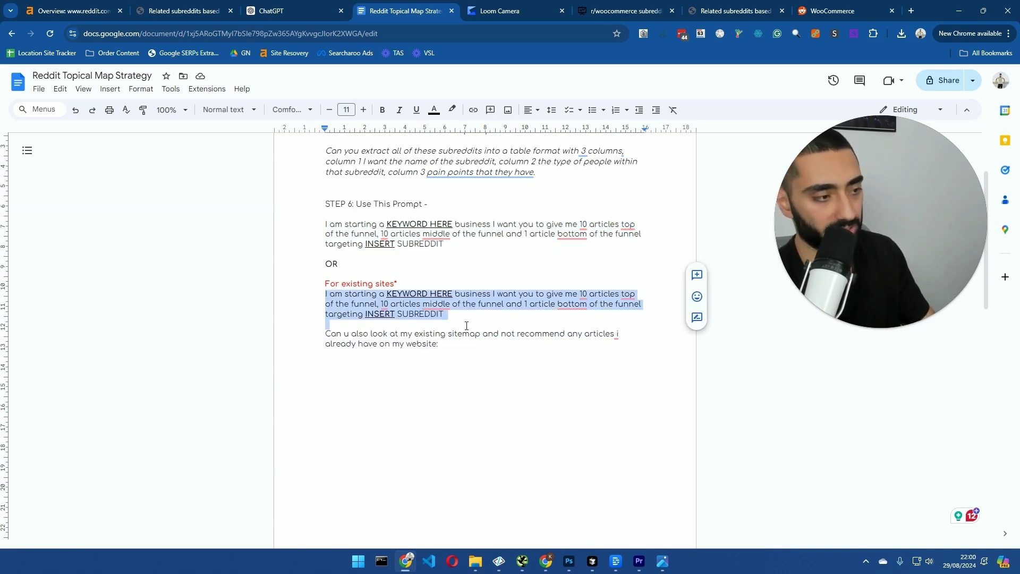
left_click_drag(326, 333, 441, 345)
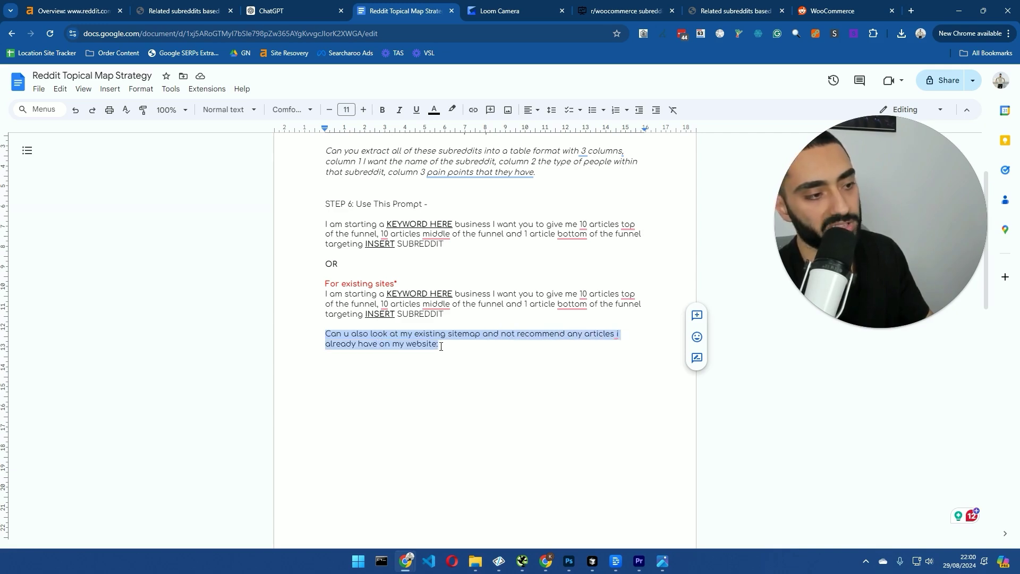
left_click(422, 342)
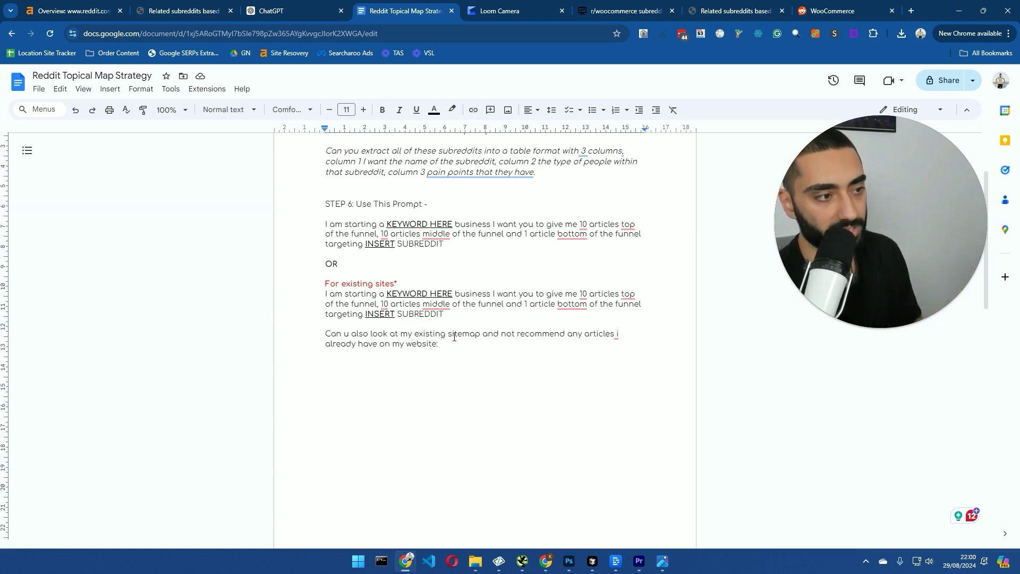
left_click(314, 222, "shift")
key("ctrl+c")
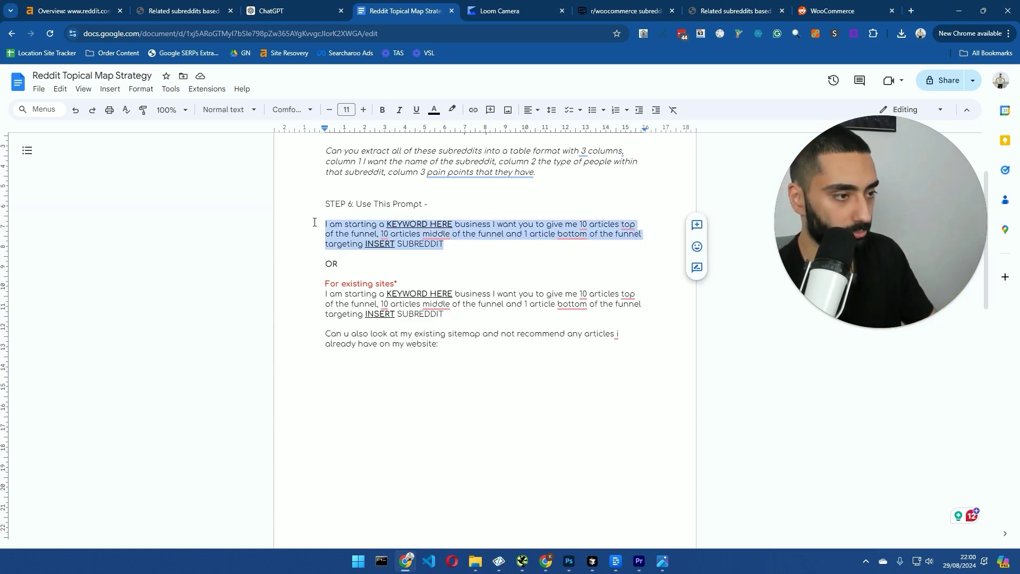
Paste the funnel prompt into ChatGPT and replace KEYWORD HERE with SEO.
left_click(287, 11)
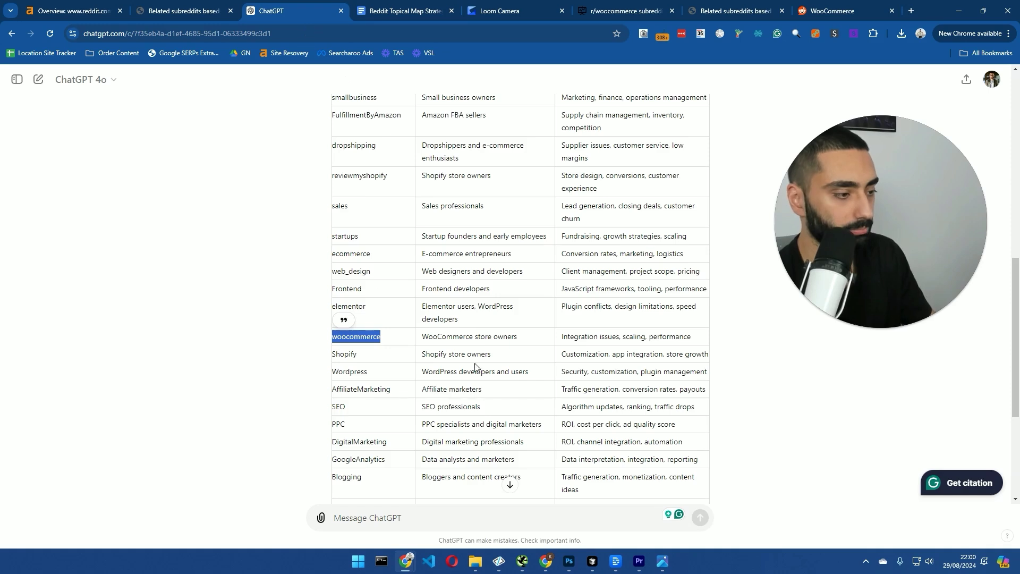
left_click(382, 513)
key("ctrl+v")
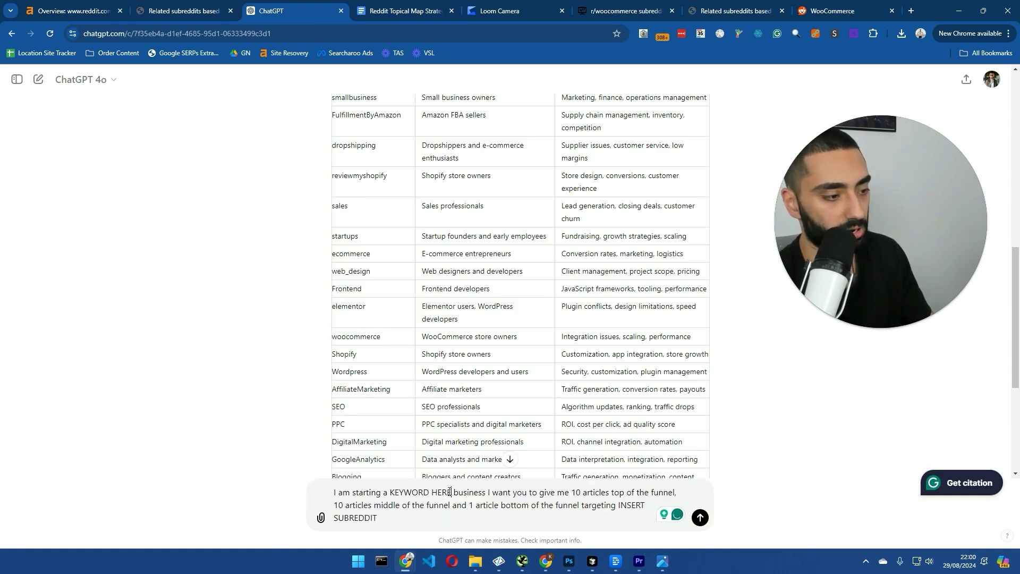
left_click_drag(450, 491, 399, 492)
type("SEO")
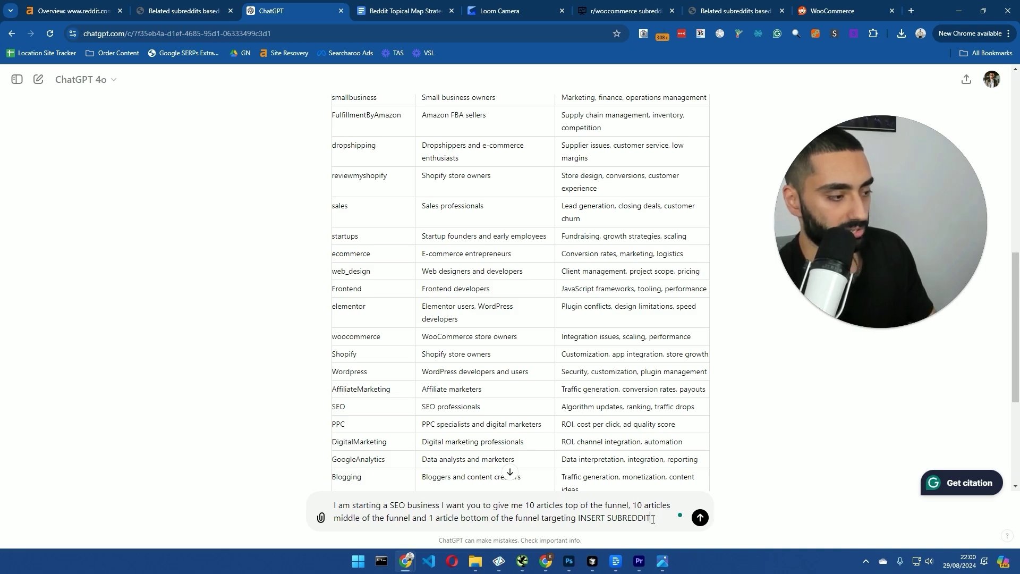
Replace INSERT SUBREDDIT with woocommerce copied from the subreddit table, and send the prompt.
left_click_drag(653, 519, 580, 518)
key("BackSpace")
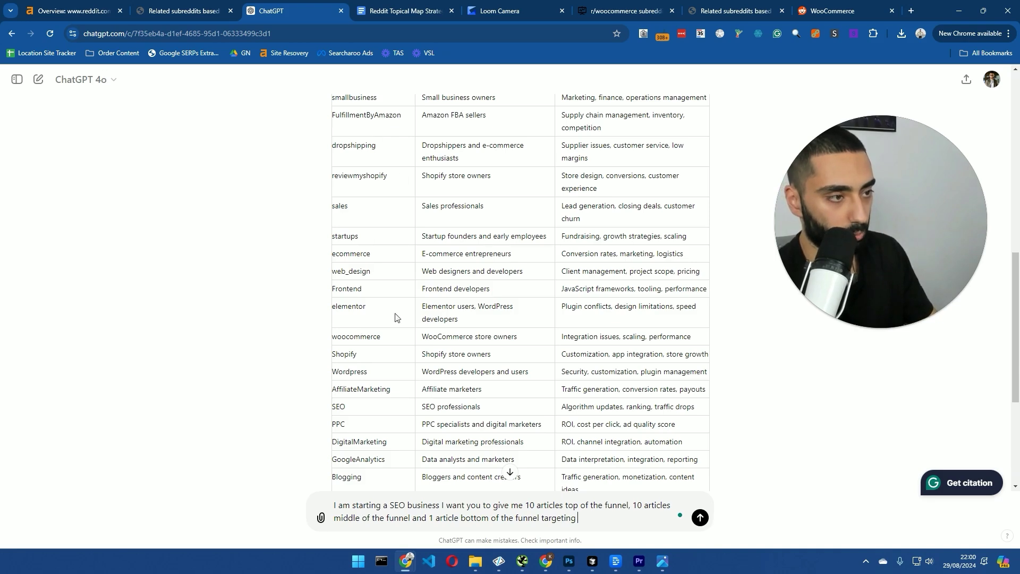
double_click(351, 372)
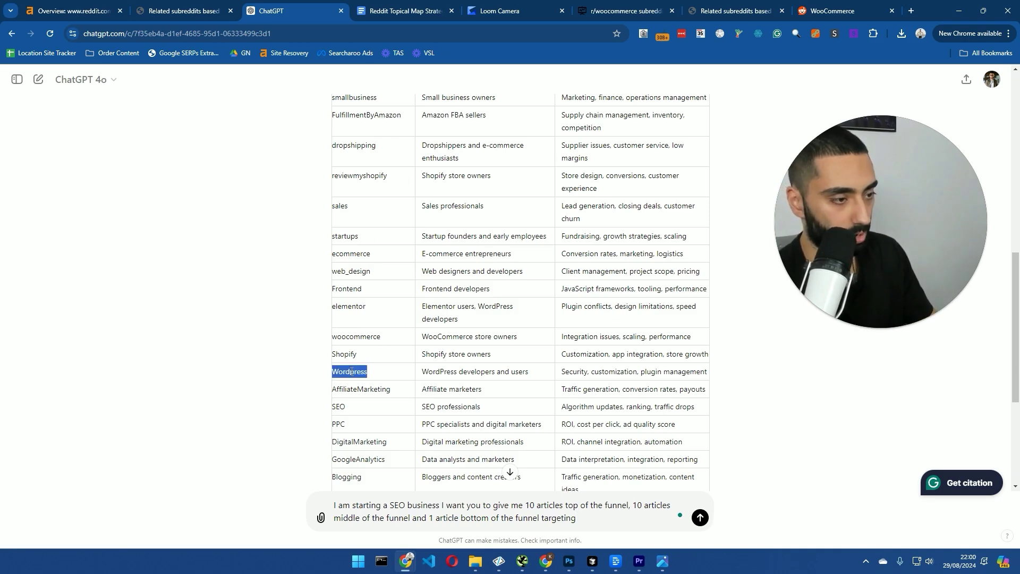
left_click(396, 381)
scroll(378, 373, "down", 2)
double_click(363, 230)
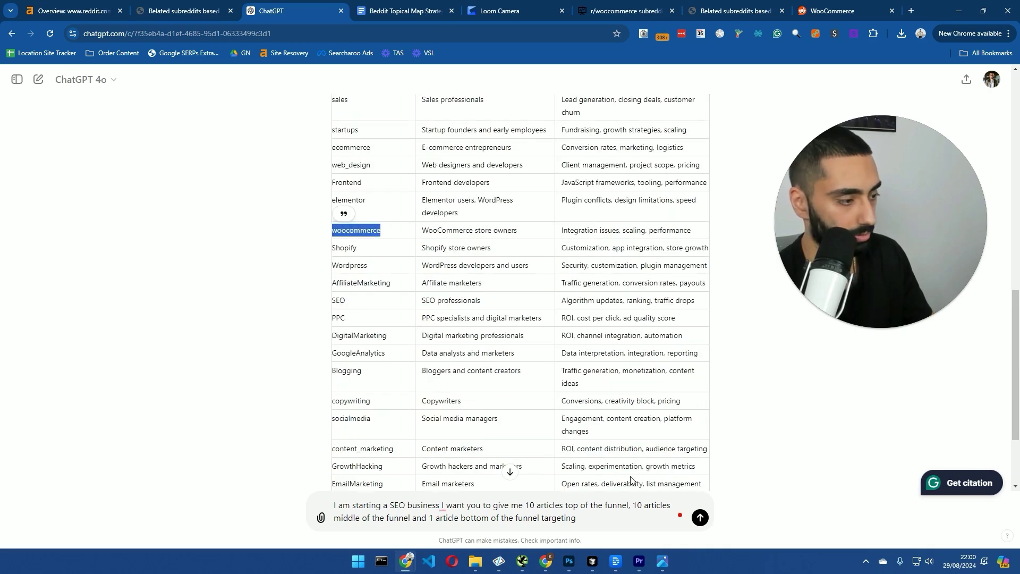
key("ctrl+c")
left_click(606, 514)
key("ctrl+v")
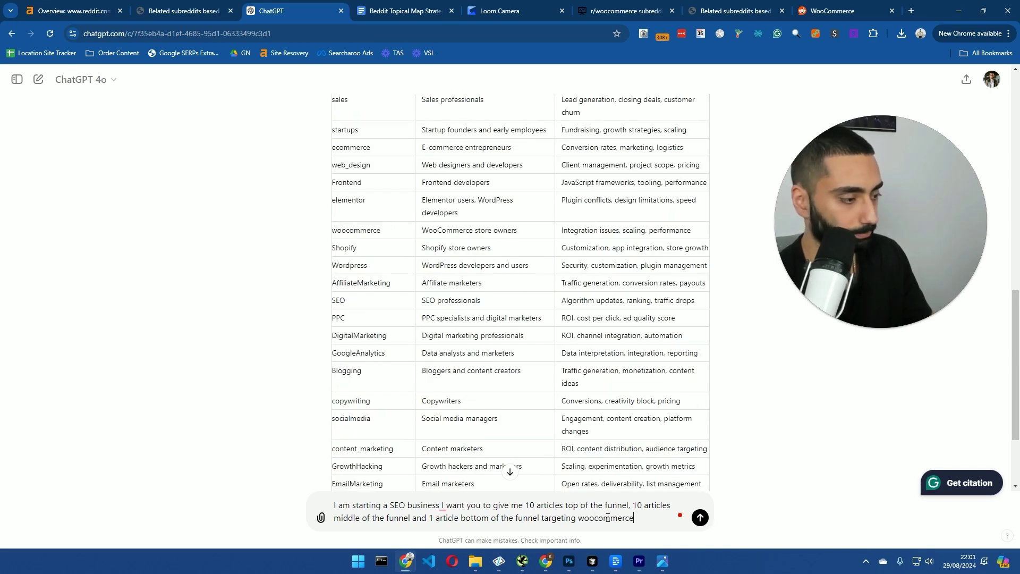
left_click(699, 519)
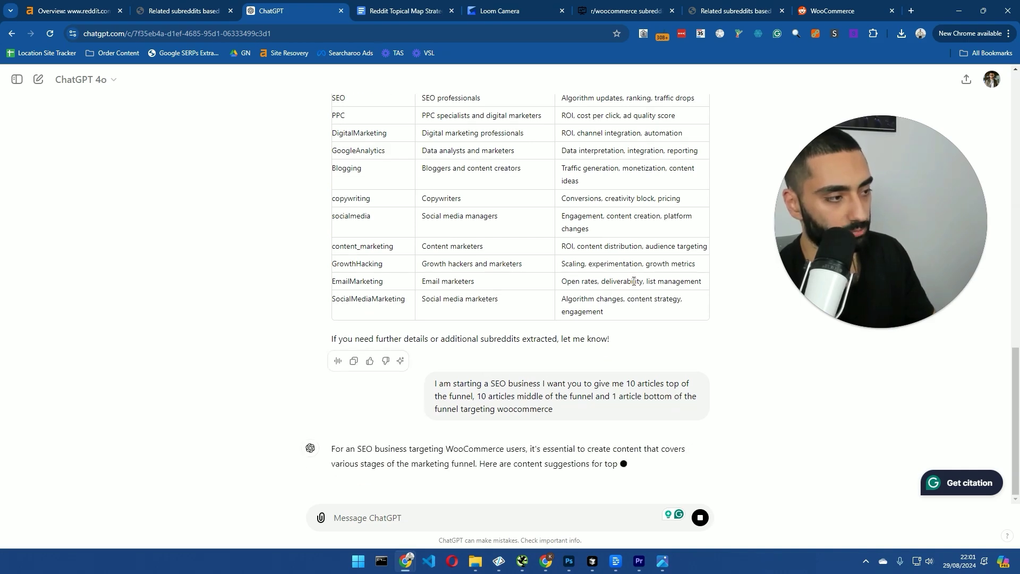
Scroll through the chat, reviewing the subreddit table's Type of People column and the TOFU list.
scroll(537, 244, "up", 1)
scroll(537, 244, "up", 3)
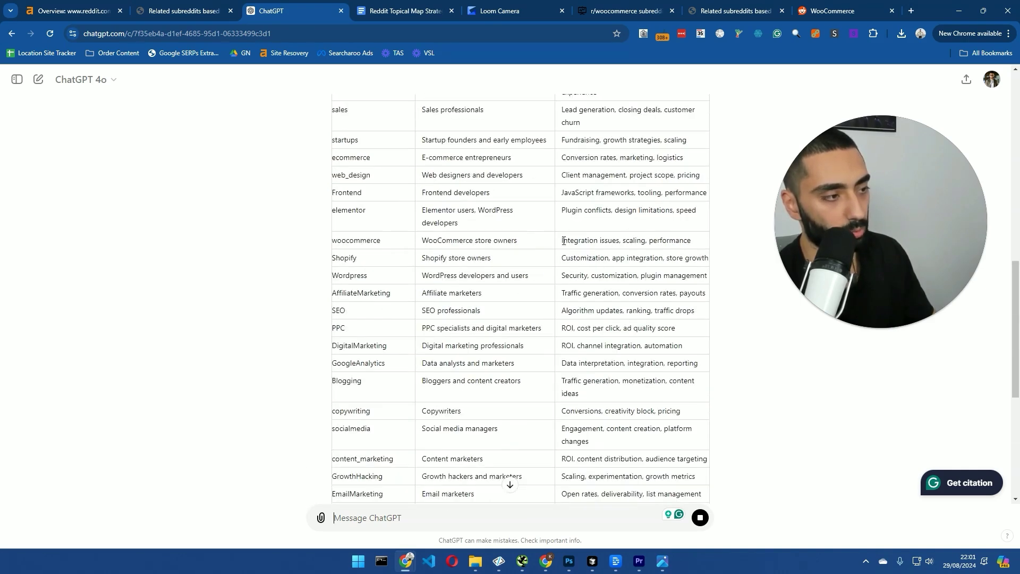
scroll(483, 271, "up", 7)
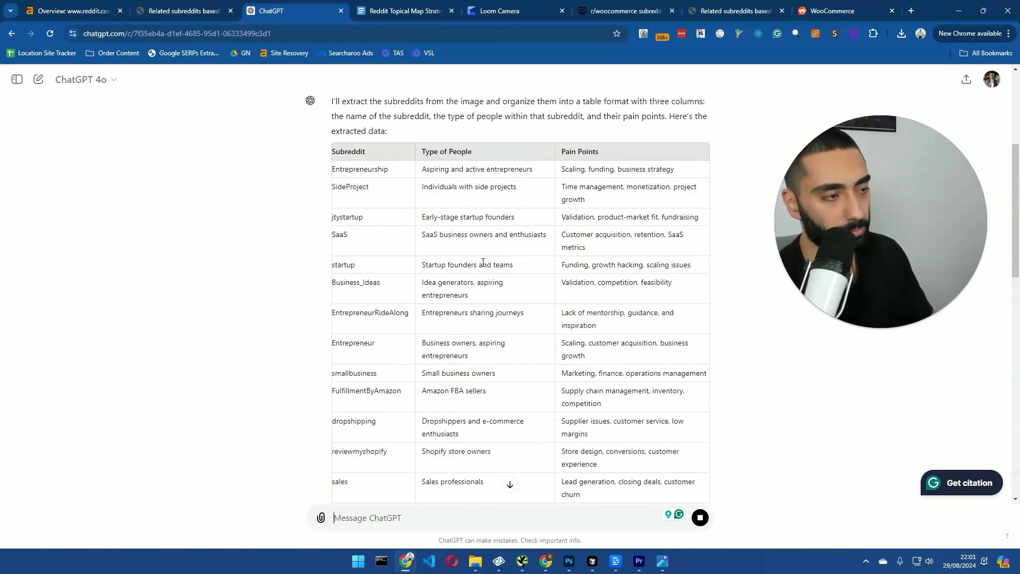
left_click_drag(422, 152, 484, 160)
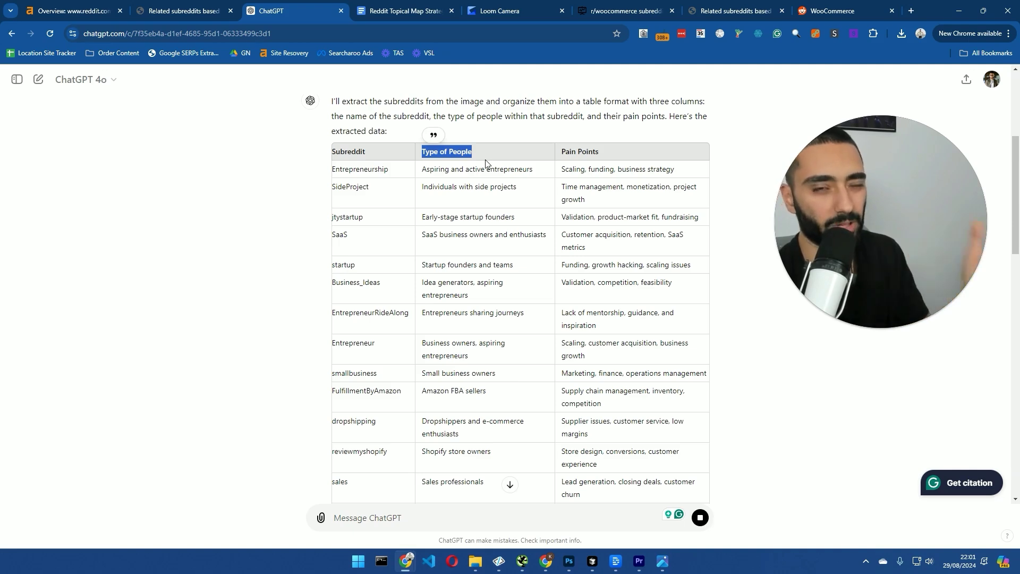
scroll(529, 304, "down", 20)
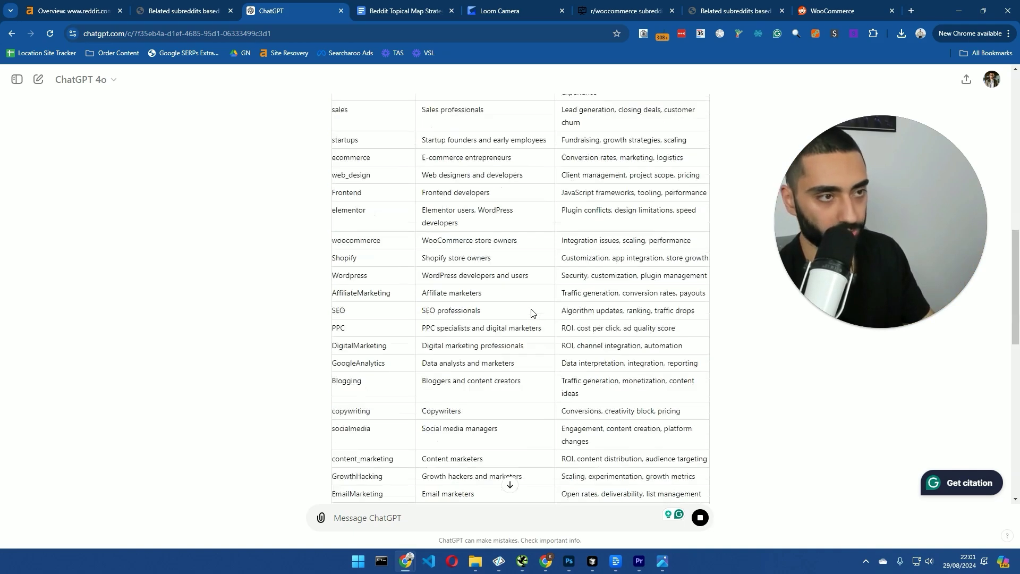
scroll(468, 266, "up", 15)
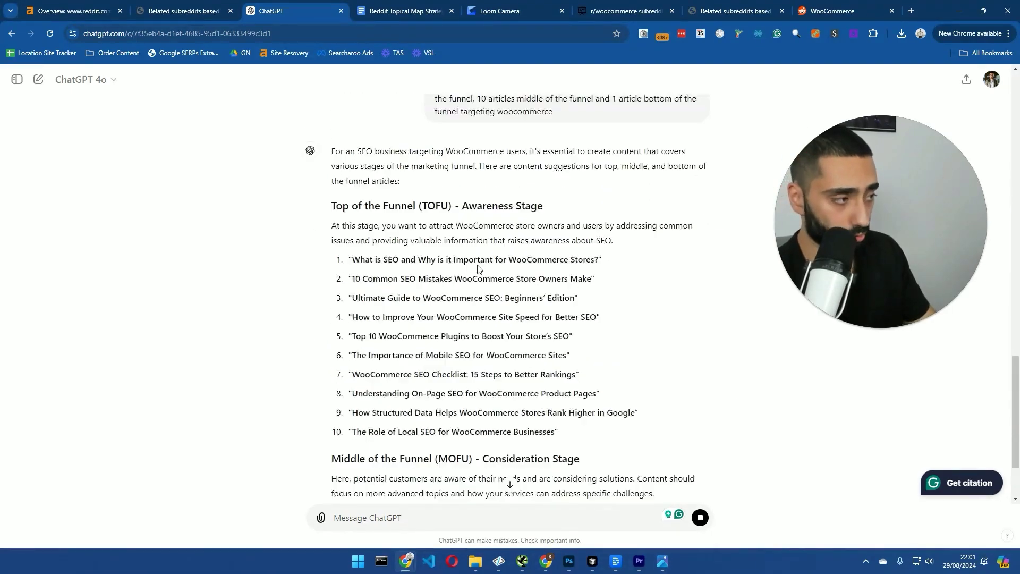
scroll(474, 251, "down", 5)
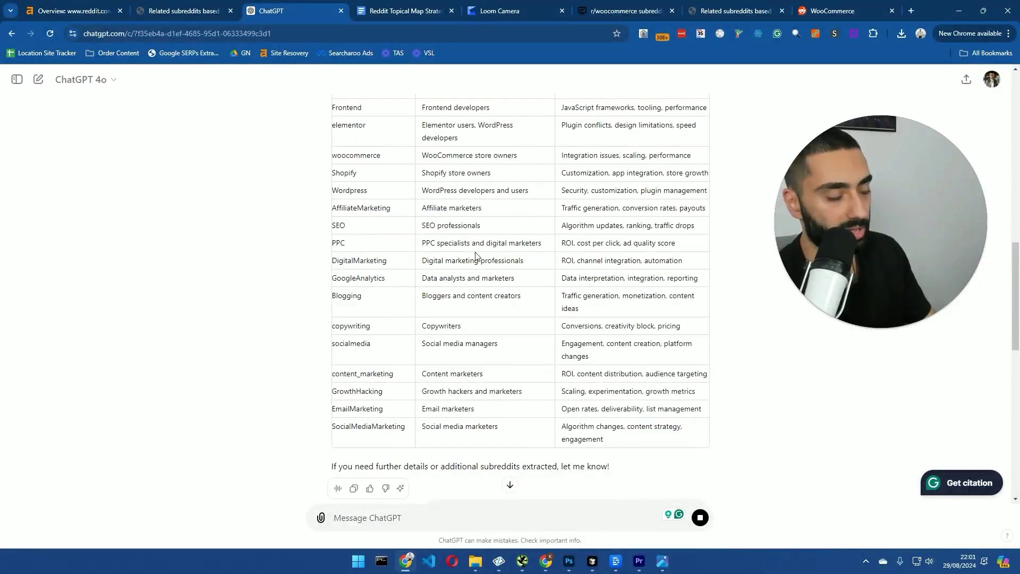
Copy the r/woocommerce link address from its subredditstats page and go back to Ahrefs.
left_click(625, 11)
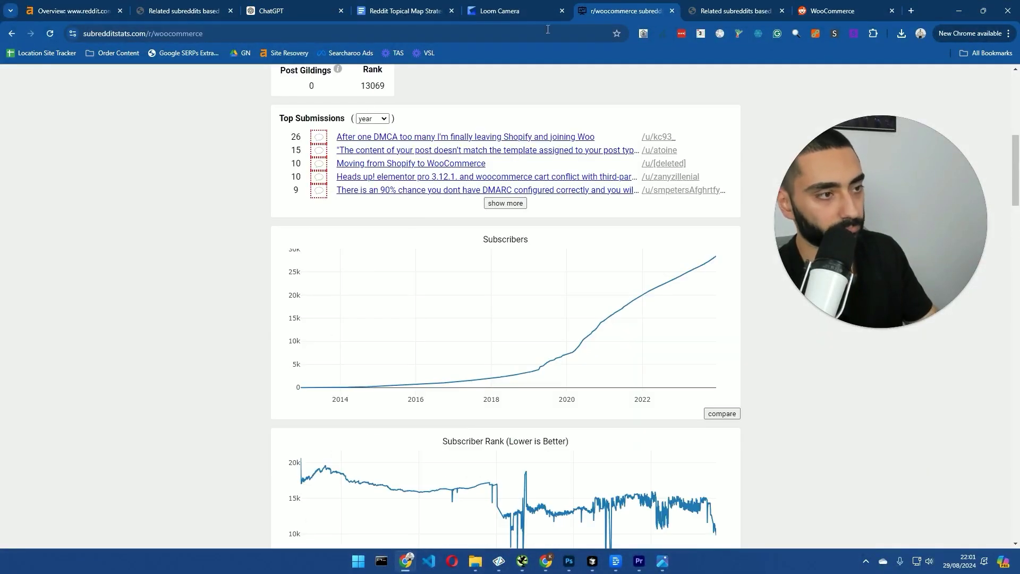
scroll(370, 141, "up", 9)
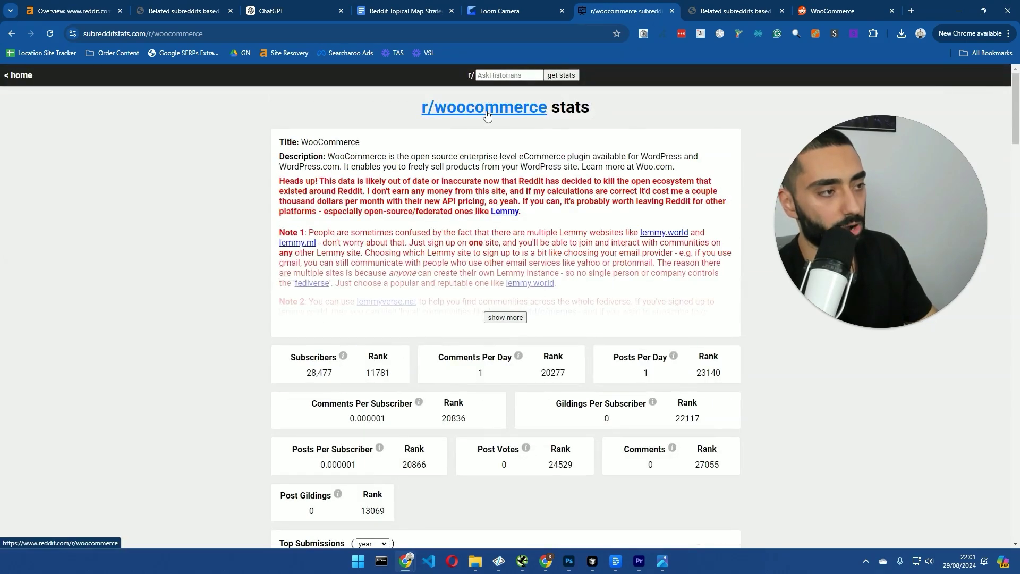
right_click(486, 113)
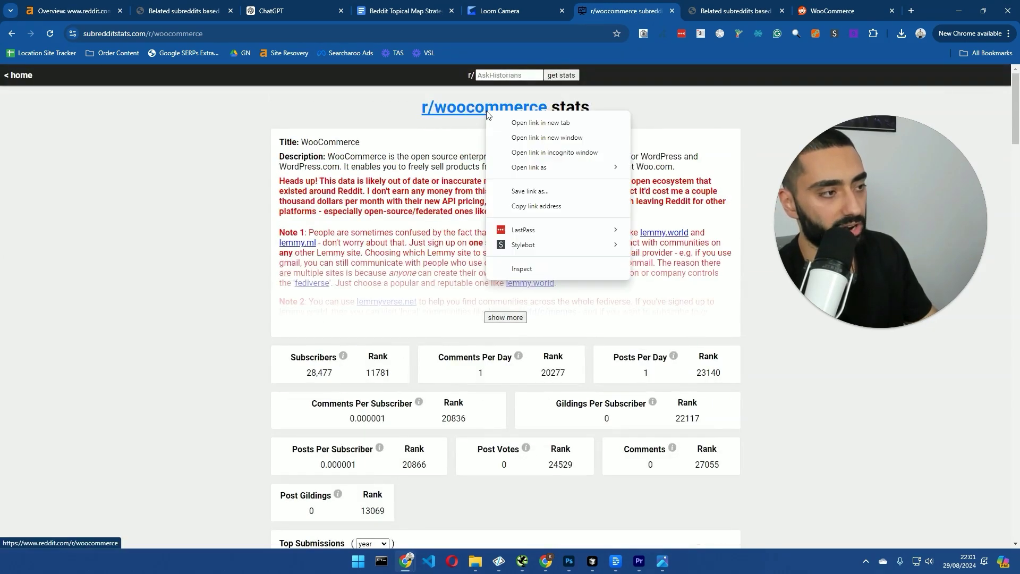
left_click(504, 206)
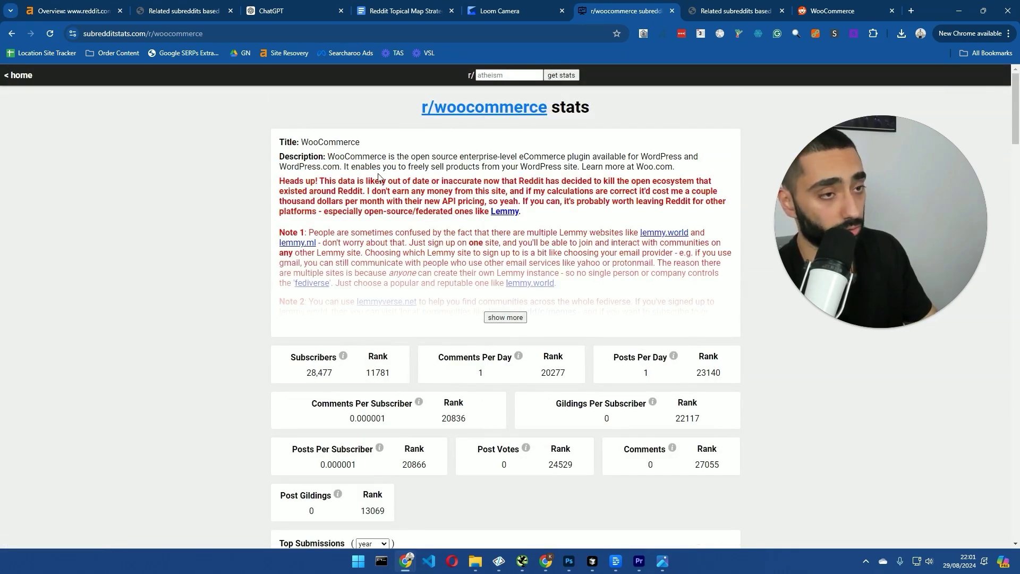
left_click(69, 11)
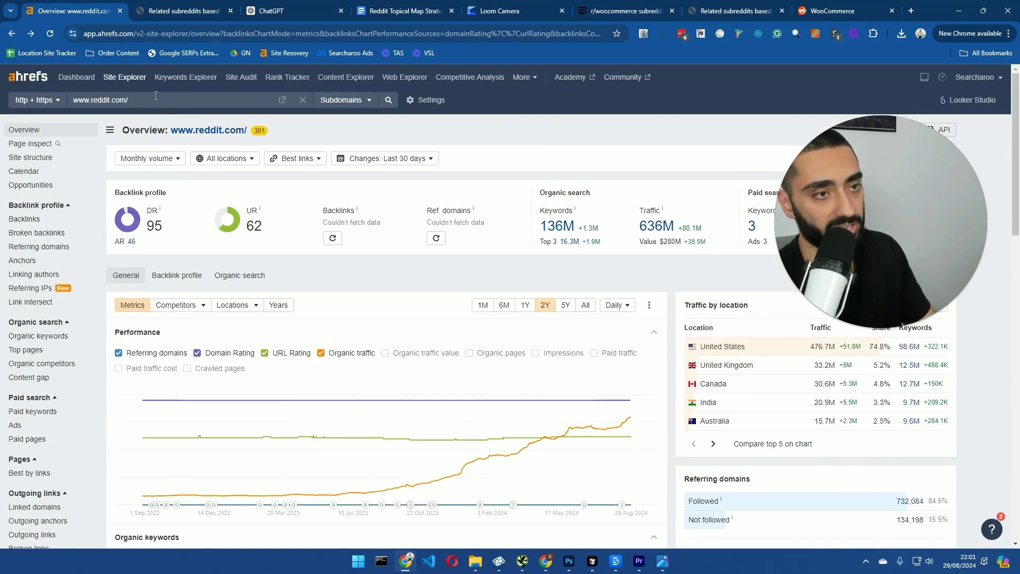
left_click(12, 34)
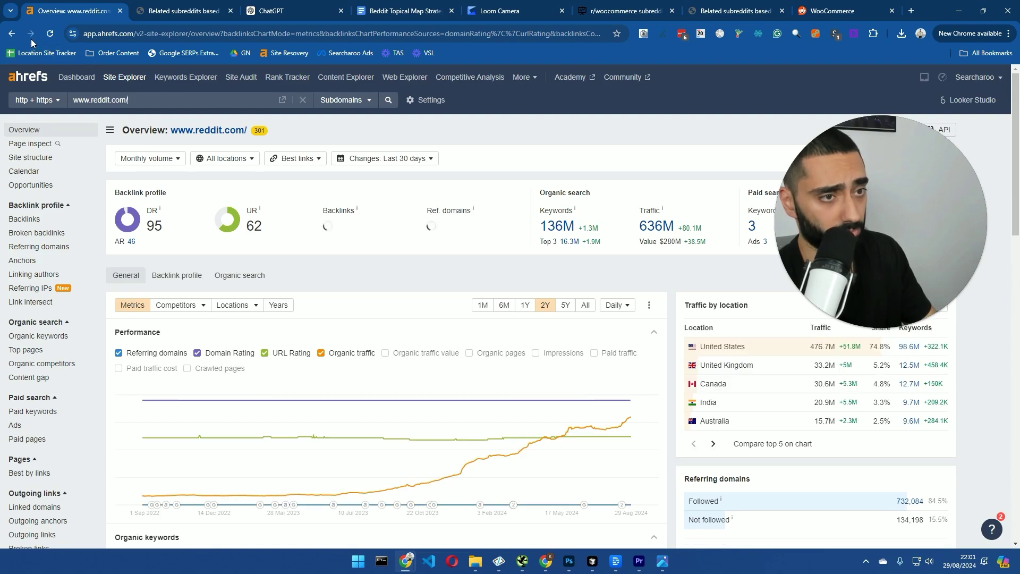
triple_click(142, 100)
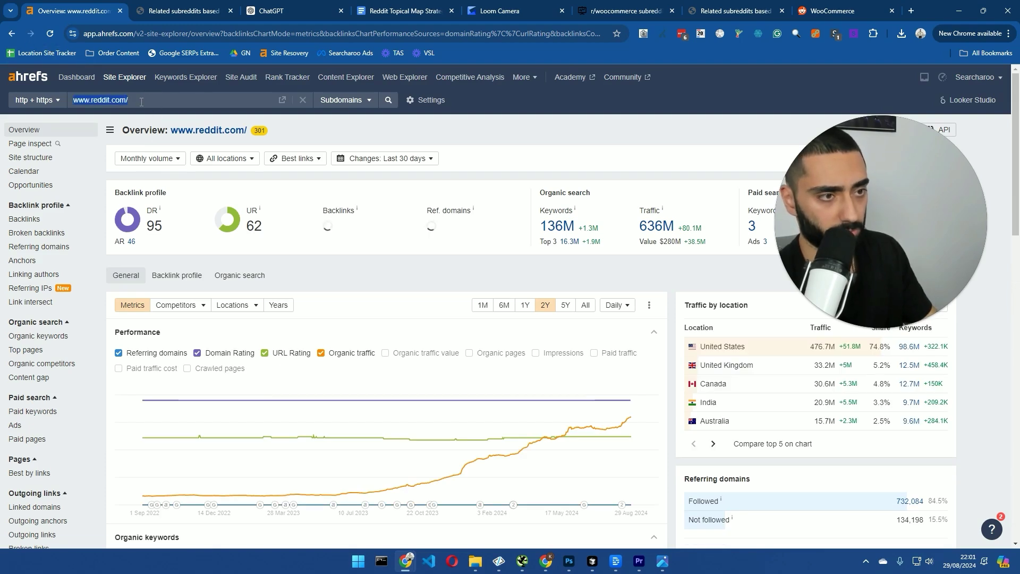
key("ctrl+v")
key("Return")
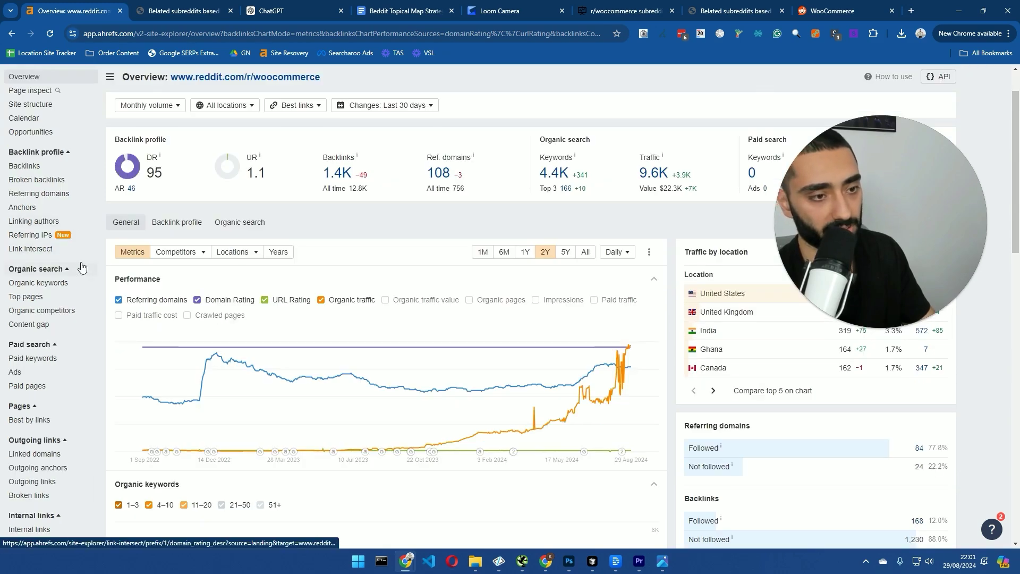
scroll(80, 268, "down", 2)
left_click(61, 237)
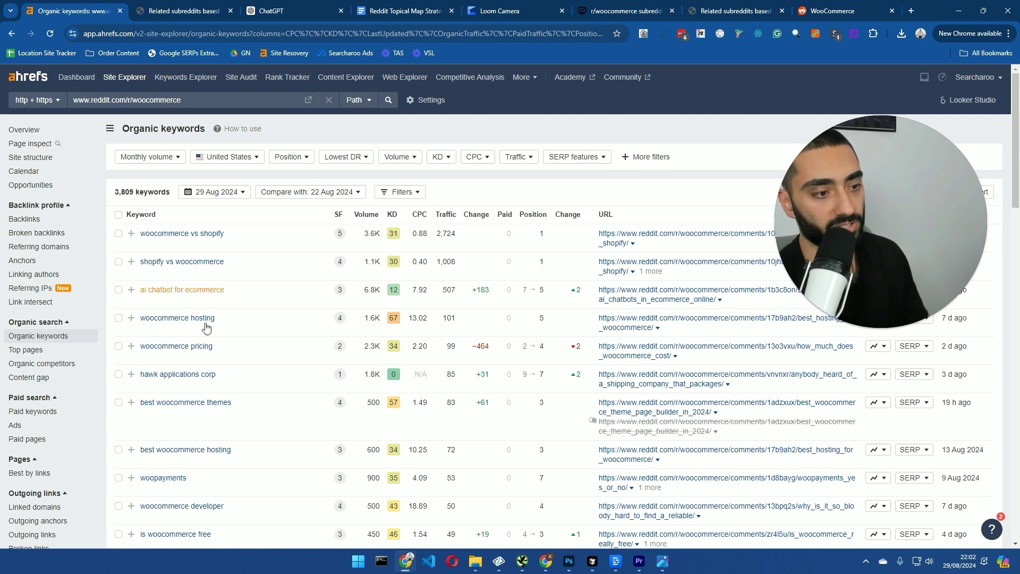
Review the r/woocommerce organic keywords, then bring up the STEP 6 prompt in the strategy doc.
scroll(299, 338, "down", 3)
scroll(299, 339, "up", 2)
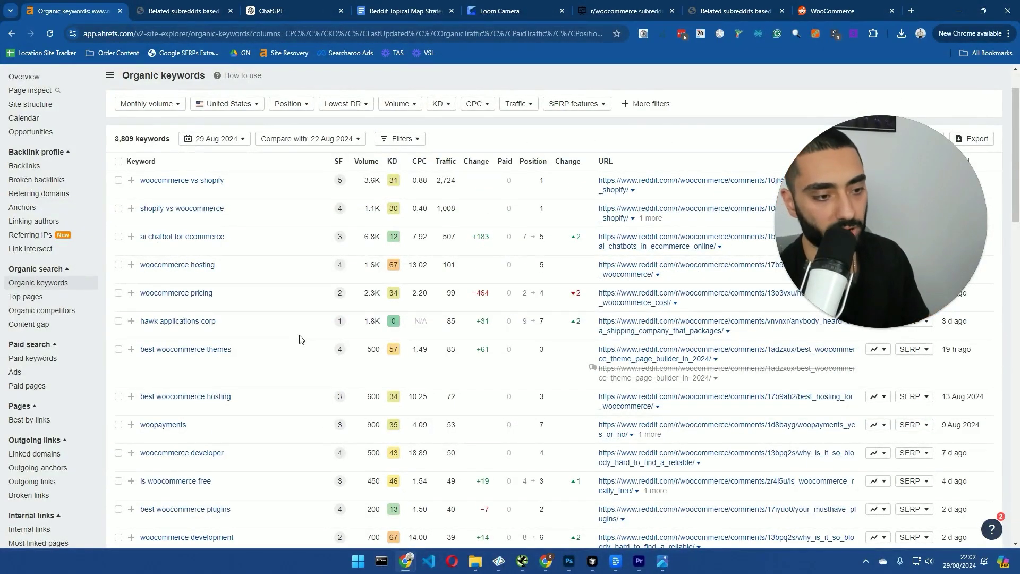
scroll(299, 338, "down", 2)
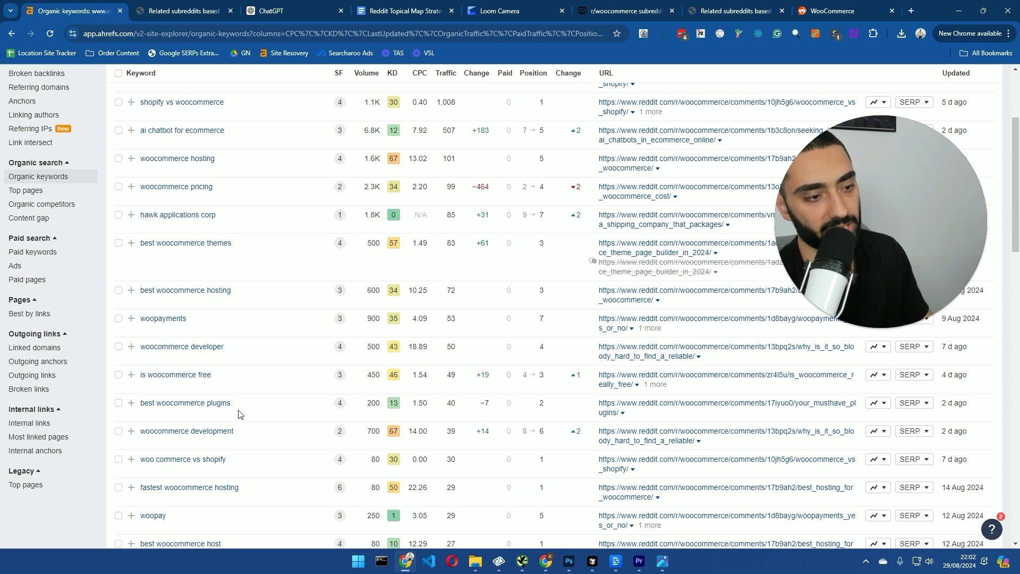
scroll(287, 387, "up", 3)
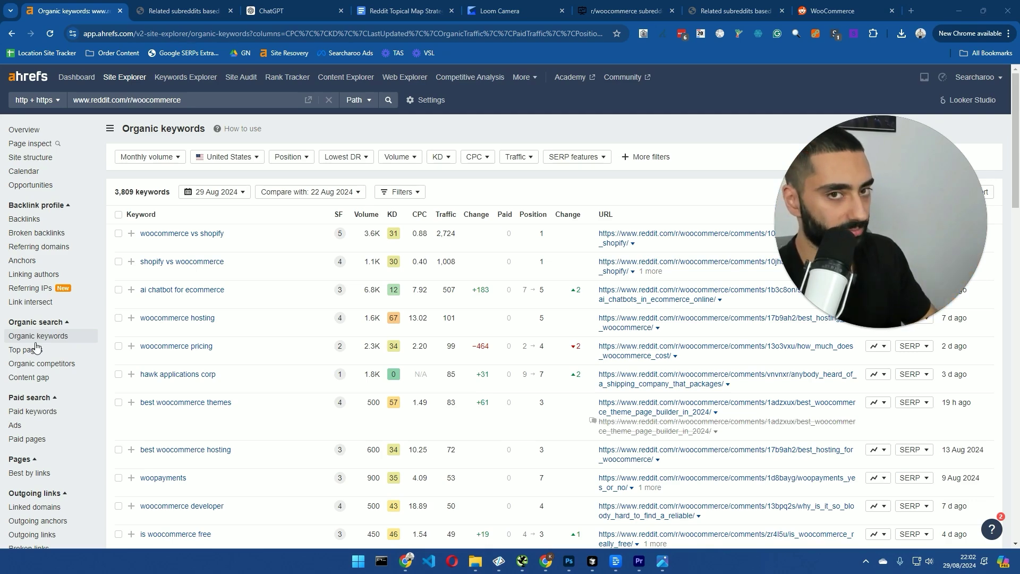
left_click_drag(404, 10, 293, 10)
left_click(342, 227)
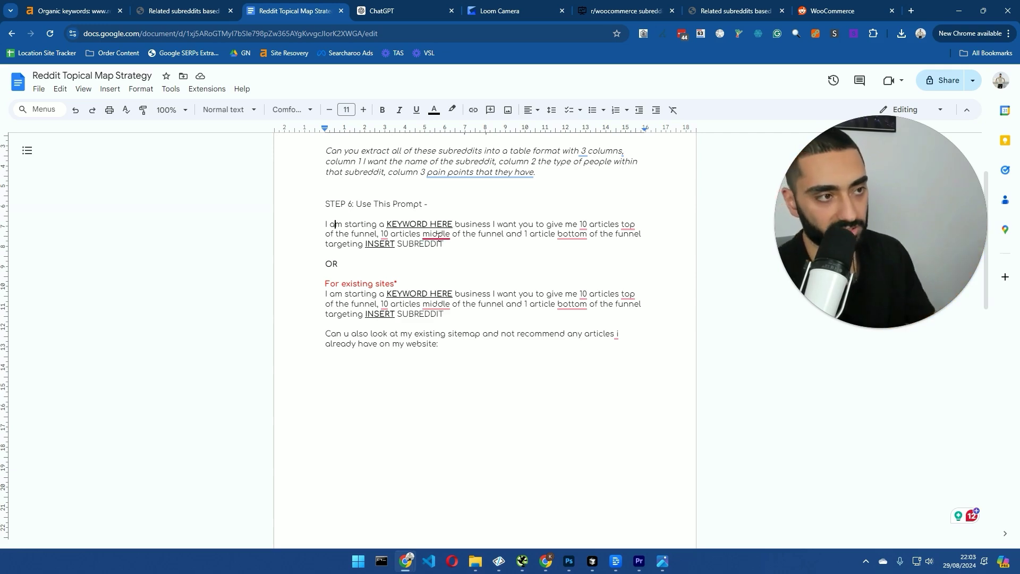
Point out the KEYWORD HERE placeholder in STEP 6, then return to the Ahrefs keywords report.
left_click_drag(386, 224, 450, 221)
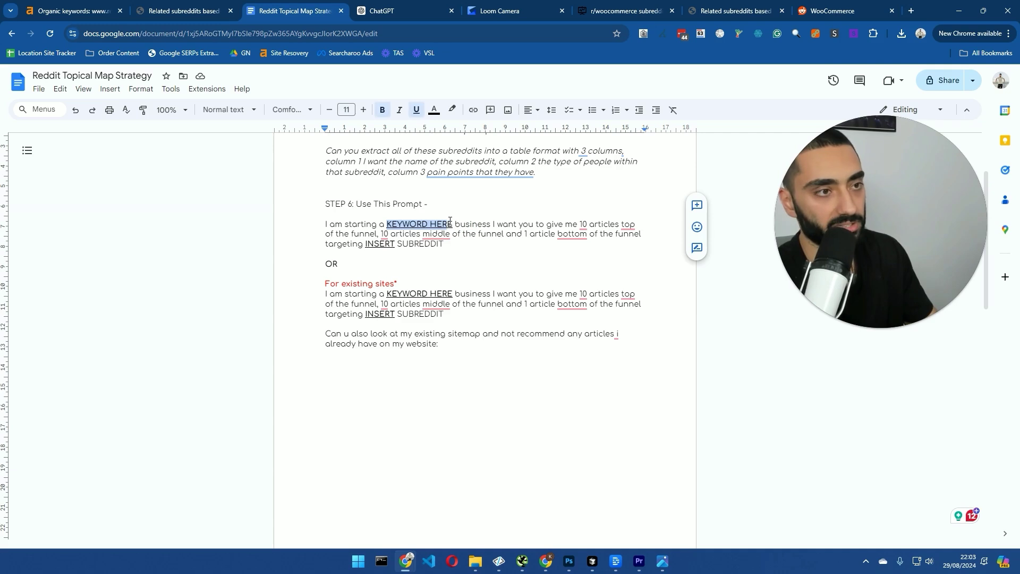
left_click(68, 9)
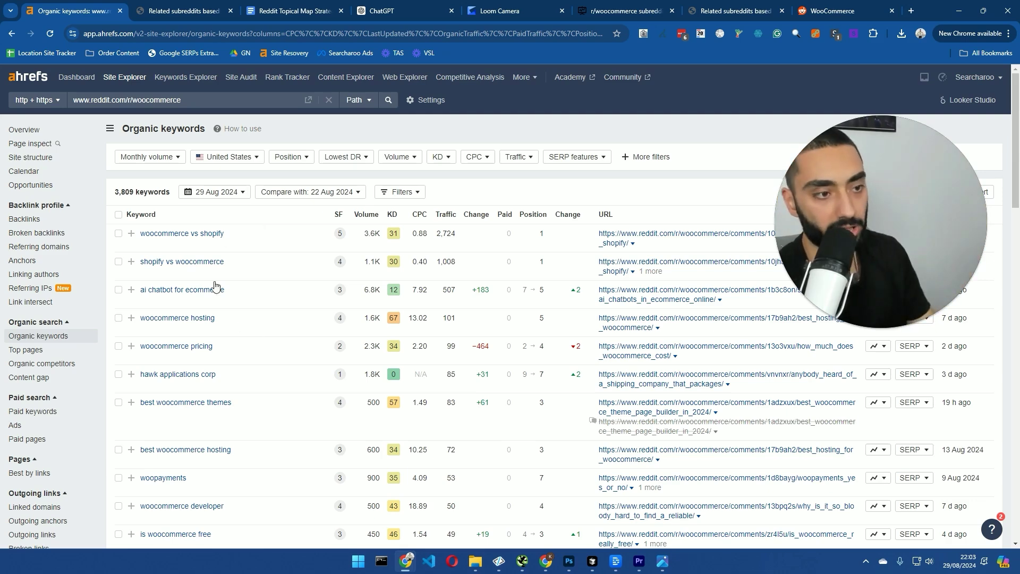
Review more r/woocommerce keywords, then move the ChatGPT tab to second place and open it.
scroll(221, 292, "down", 8)
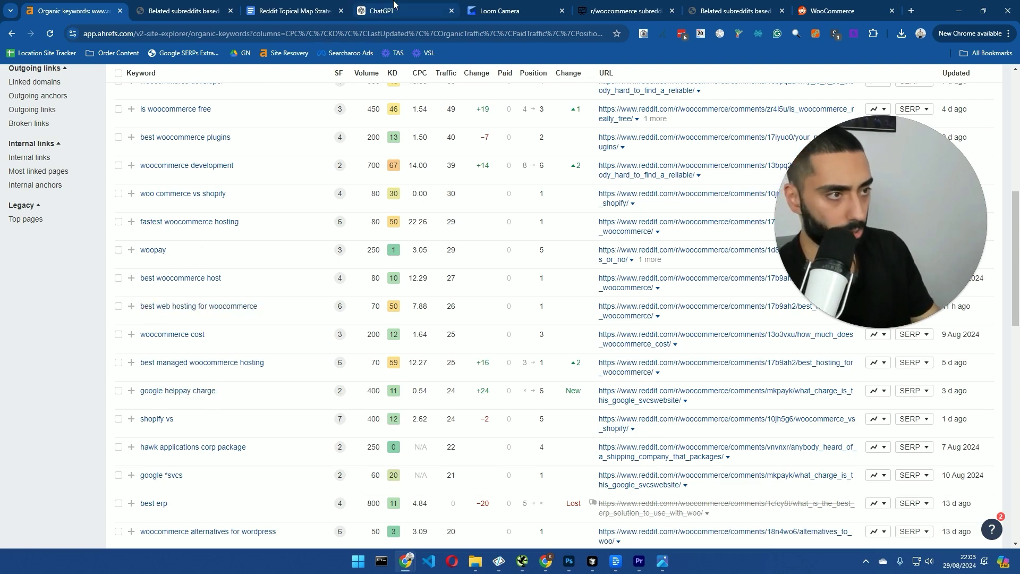
left_click_drag(394, 6, 183, 10)
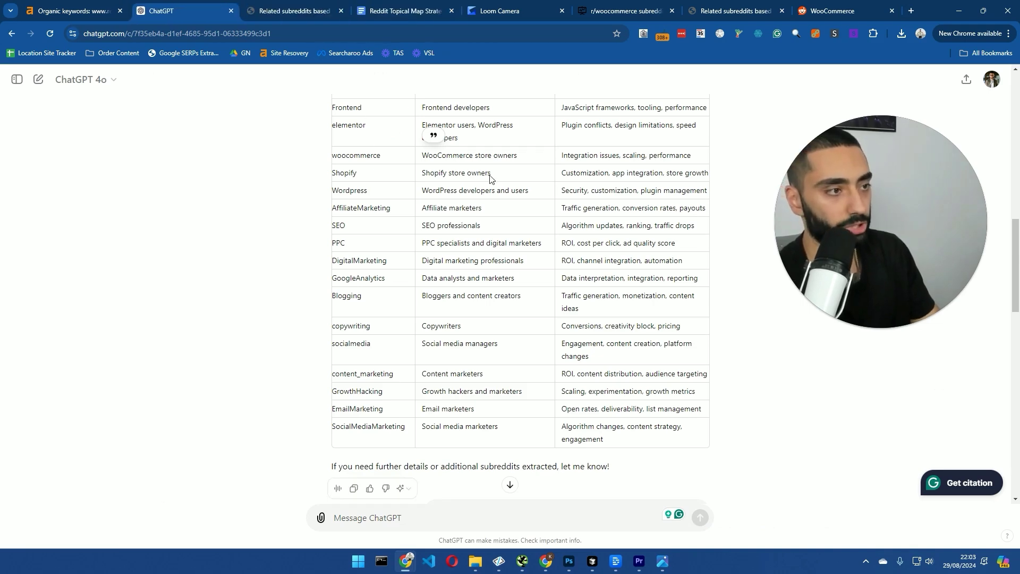
Highlight the first five TOFU titles, from the opener through mistakes, beginners' guide, site speed and SEO plugins.
scroll(519, 349, "down", 8)
scroll(396, 301, "down", 2)
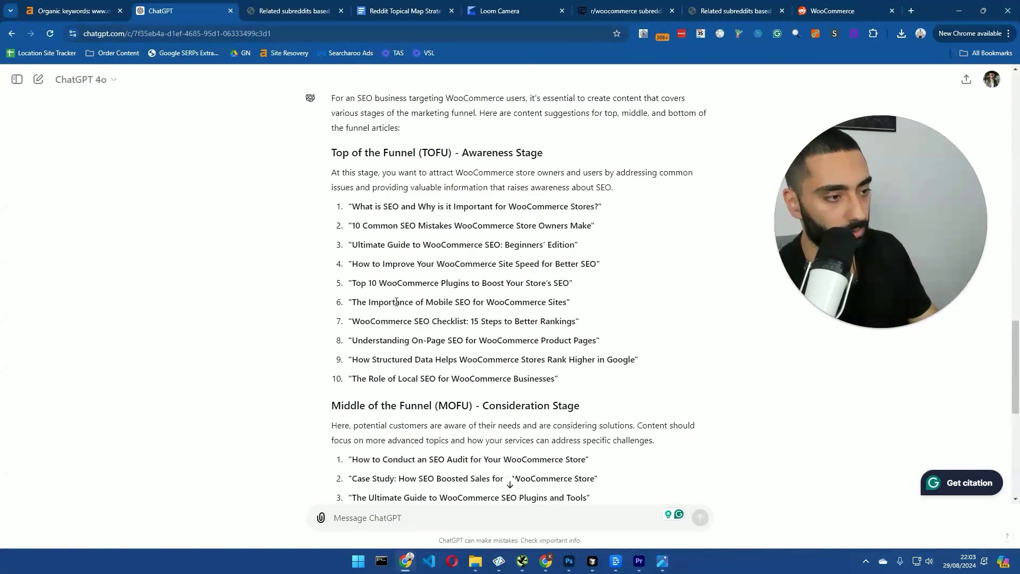
scroll(397, 302, "down", 1)
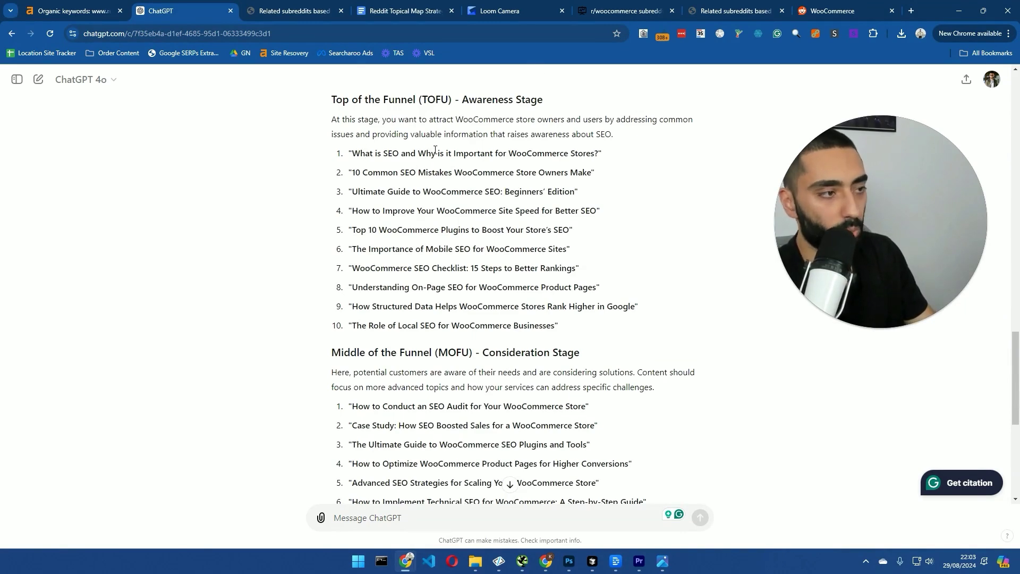
left_click_drag(489, 153, 593, 154)
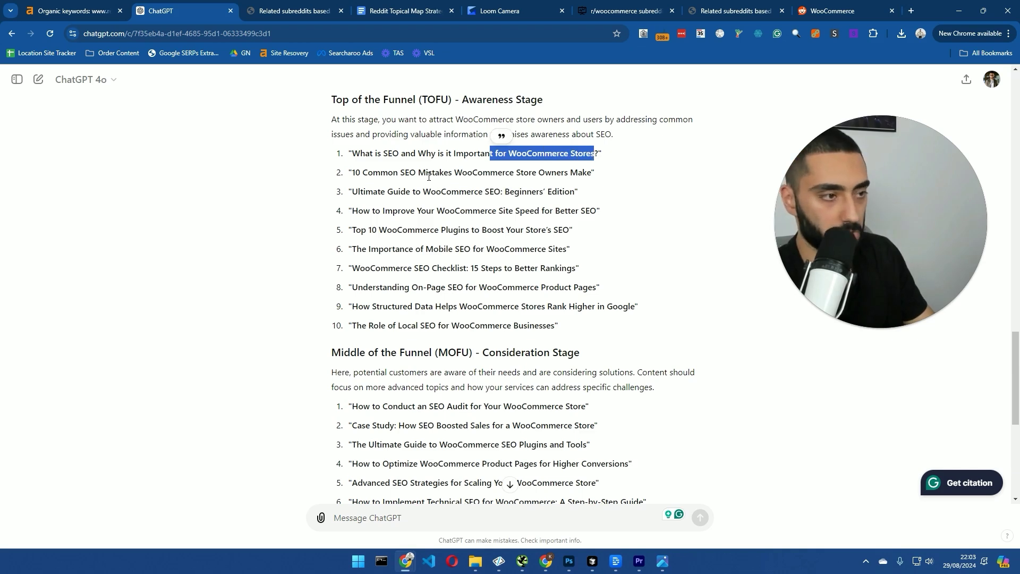
left_click_drag(353, 172, 591, 175)
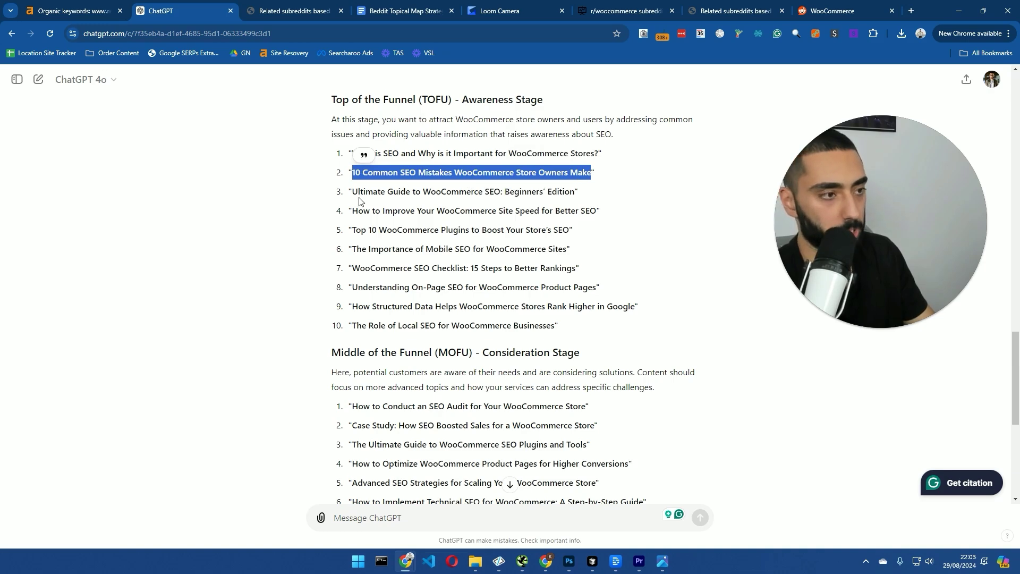
left_click_drag(353, 191, 579, 193)
left_click_drag(363, 211, 590, 213)
left_click_drag(353, 227, 567, 233)
Highlight the remaining TOFU titles on mobile SEO, the SEO checklist, product pages, structured data and local SEO.
left_click_drag(355, 249, 548, 259)
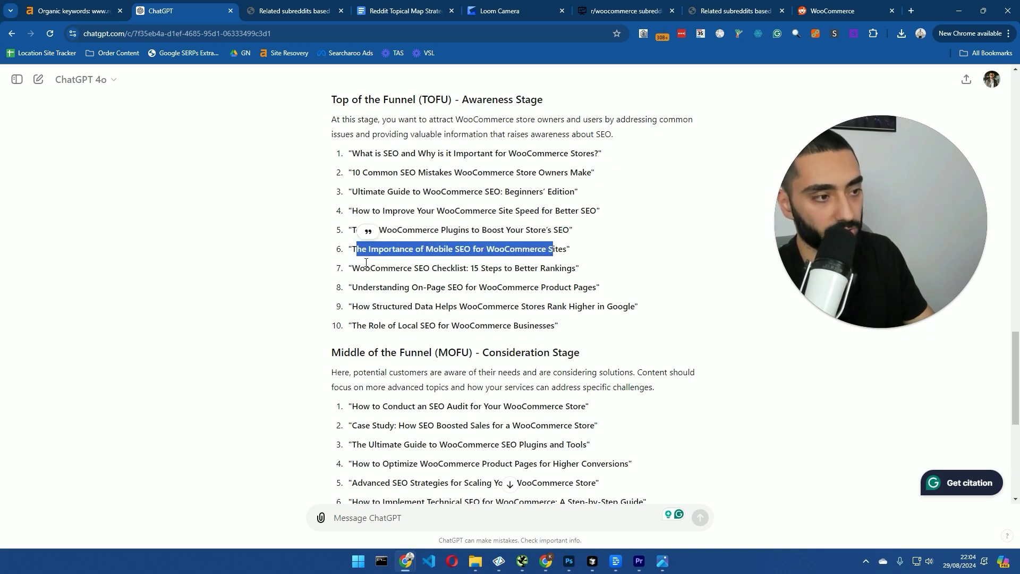
left_click_drag(353, 268, 503, 273)
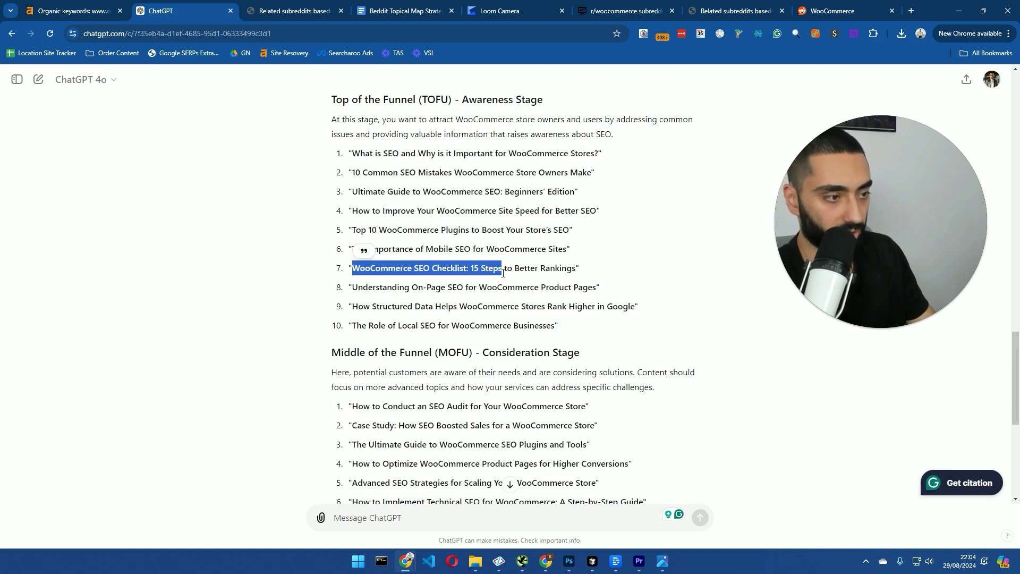
left_click_drag(363, 287, 598, 291)
left_click_drag(359, 304, 635, 313)
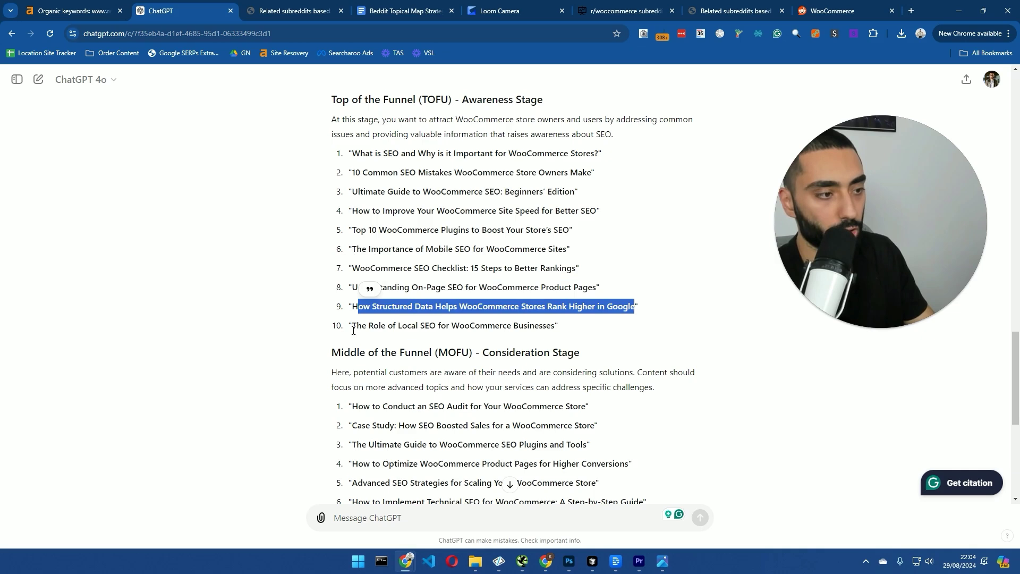
left_click_drag(351, 326, 350, 154)
left_click(664, 562)
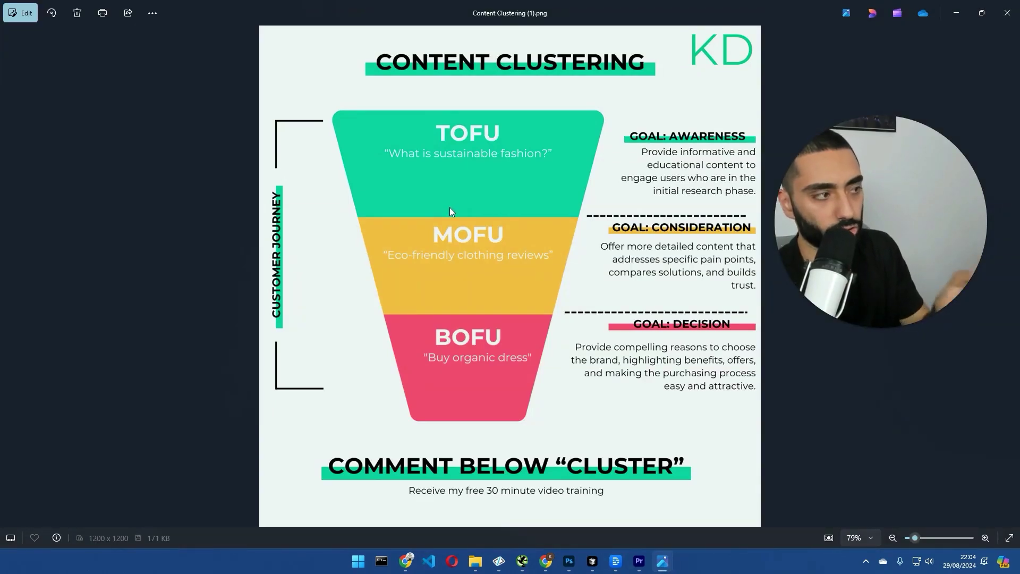
left_click(663, 561)
left_click(569, 317)
left_click_drag(569, 317, 357, 143)
Highlight the Middle of the Funnel heading and the MOFU titles on SEO audits and the case study.
scroll(472, 230, "down", 2)
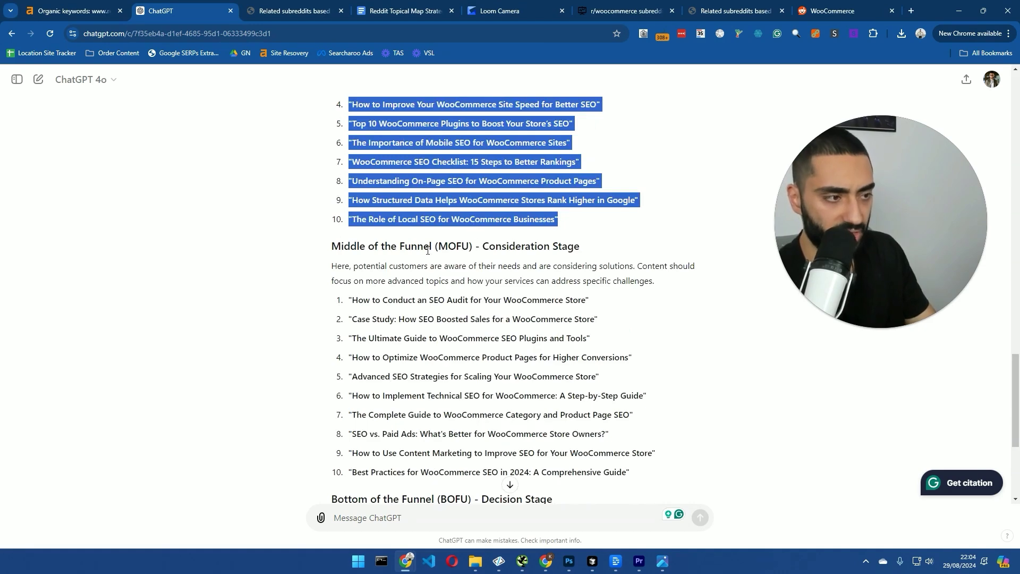
left_click_drag(341, 246, 567, 247)
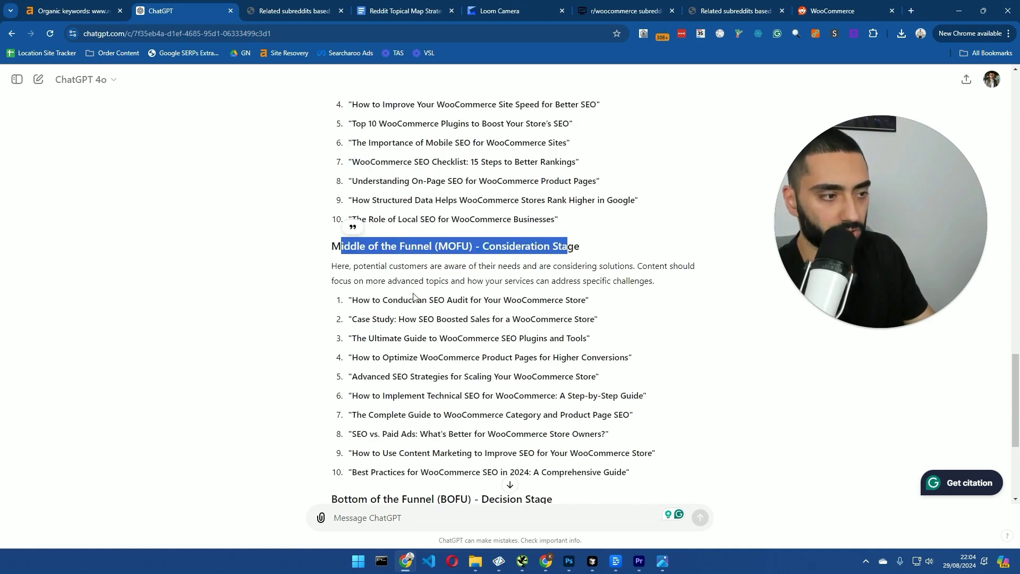
left_click_drag(357, 299, 500, 297)
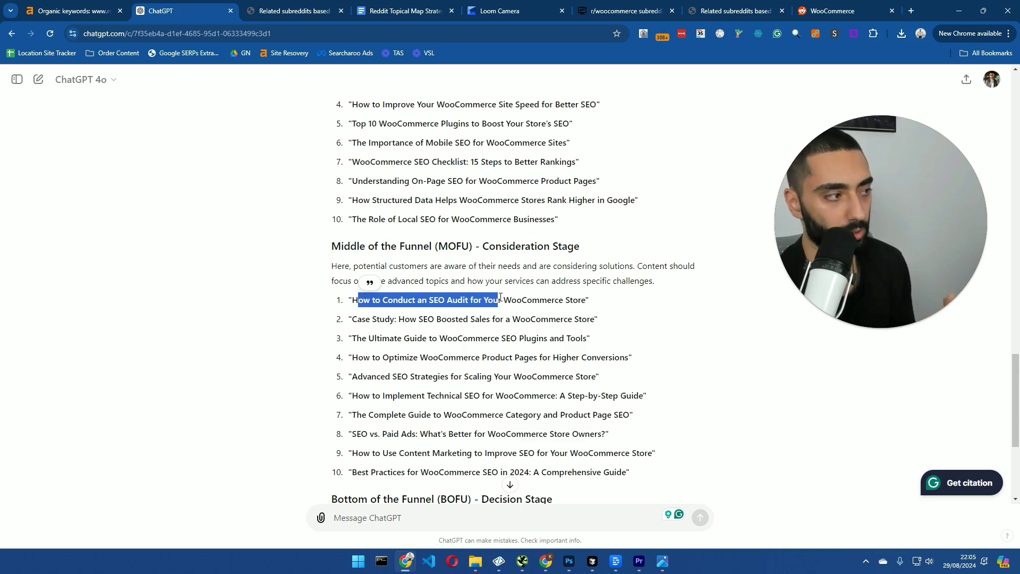
left_click_drag(589, 300, 354, 302)
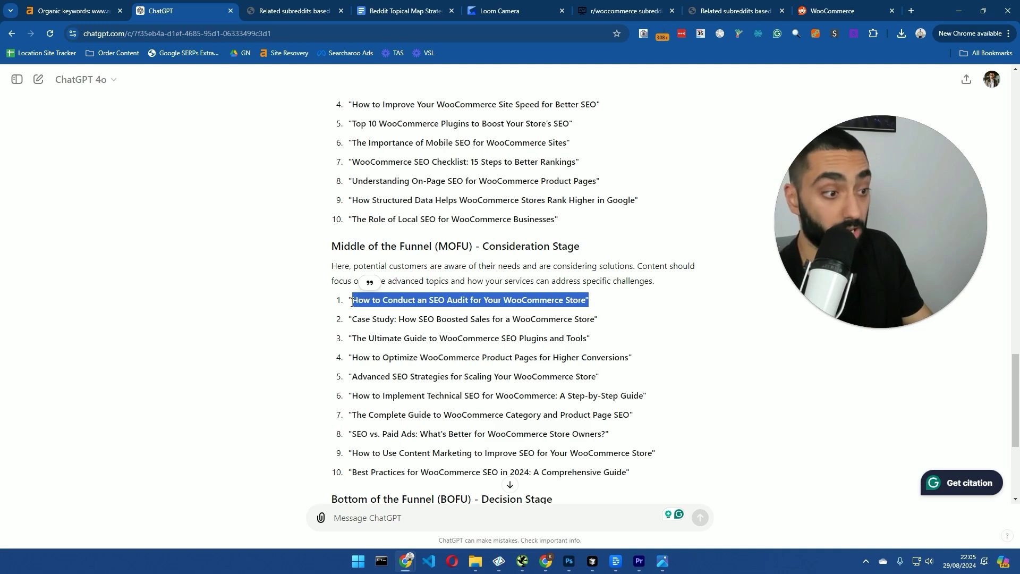
left_click_drag(357, 319, 437, 320)
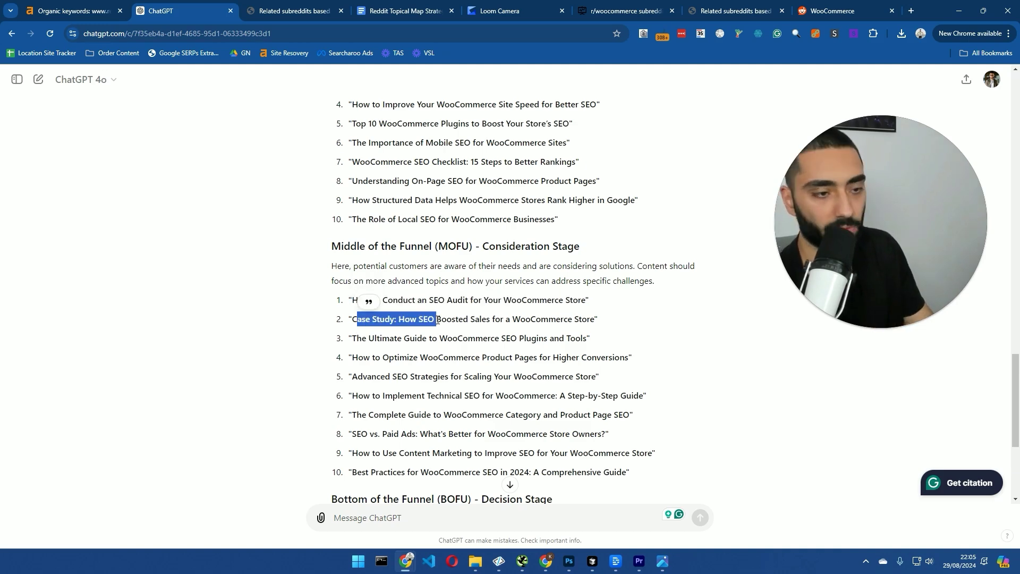
left_click(414, 323)
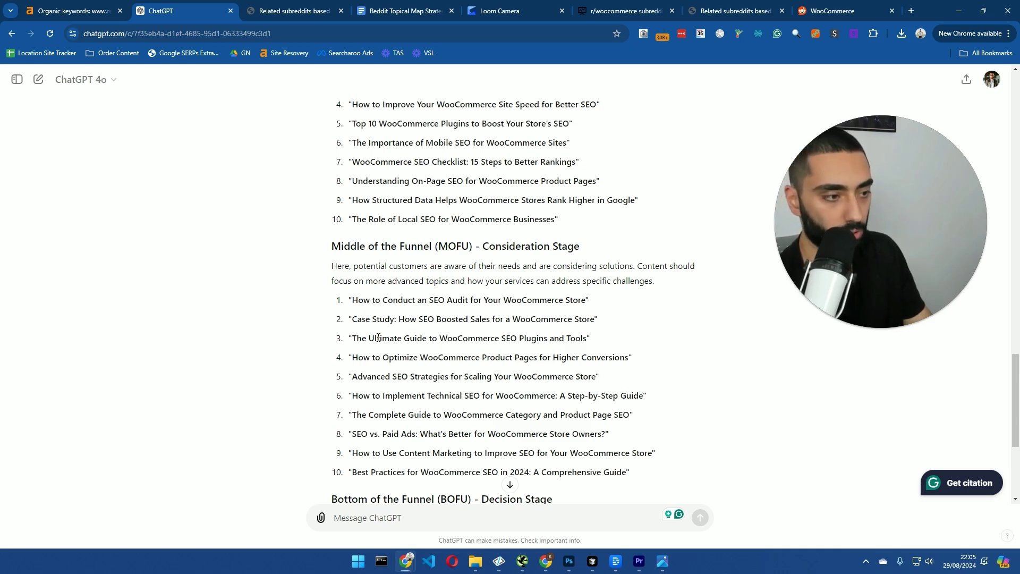
Highlight the MOFU titles on plugins and tools, product page conversions, technical SEO, category pages and SEO vs. Paid Ads.
left_click_drag(349, 338, 589, 342)
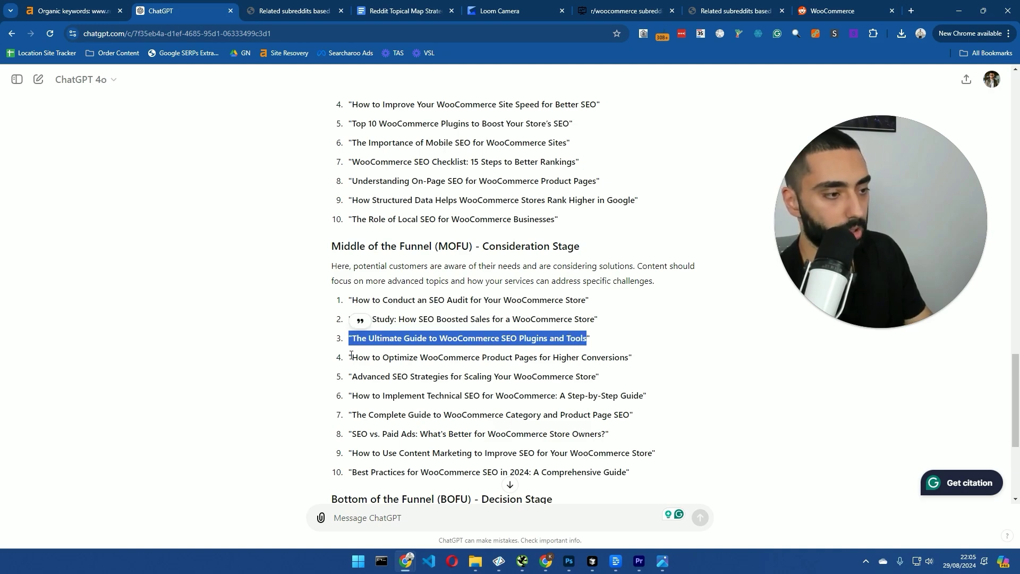
left_click_drag(350, 357, 596, 377)
left_click(632, 365)
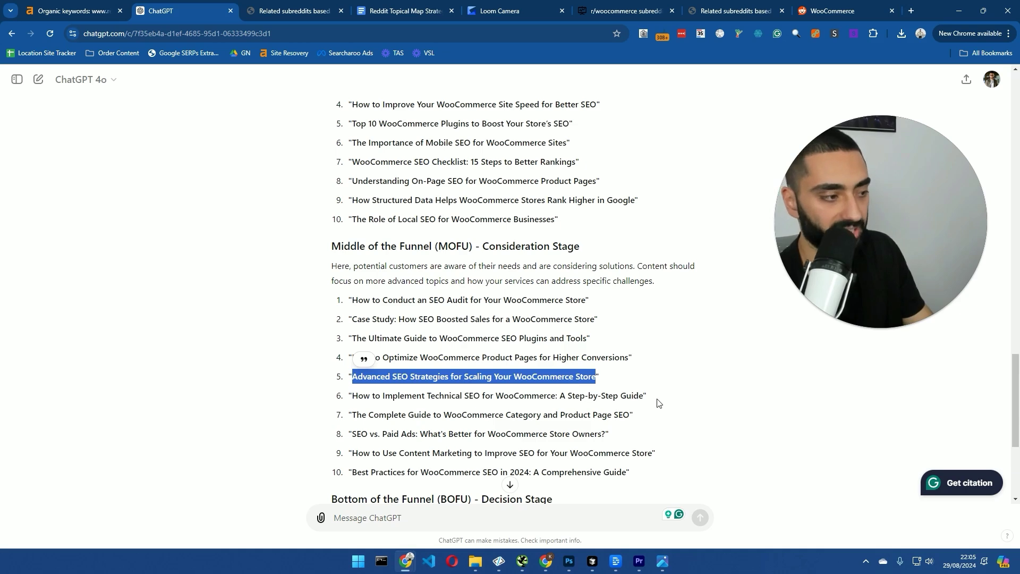
left_click_drag(657, 402, 355, 393)
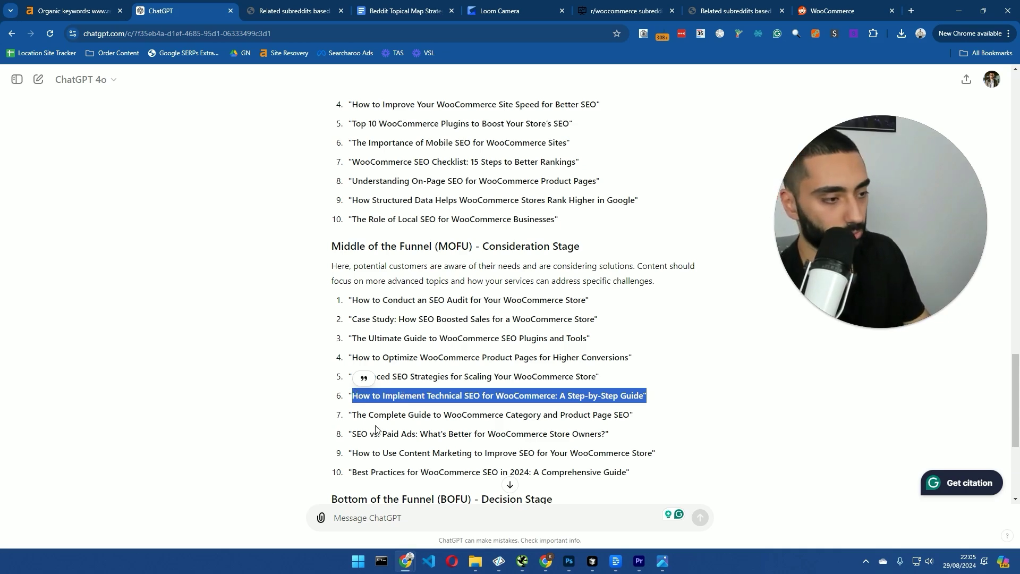
left_click_drag(356, 415, 629, 418)
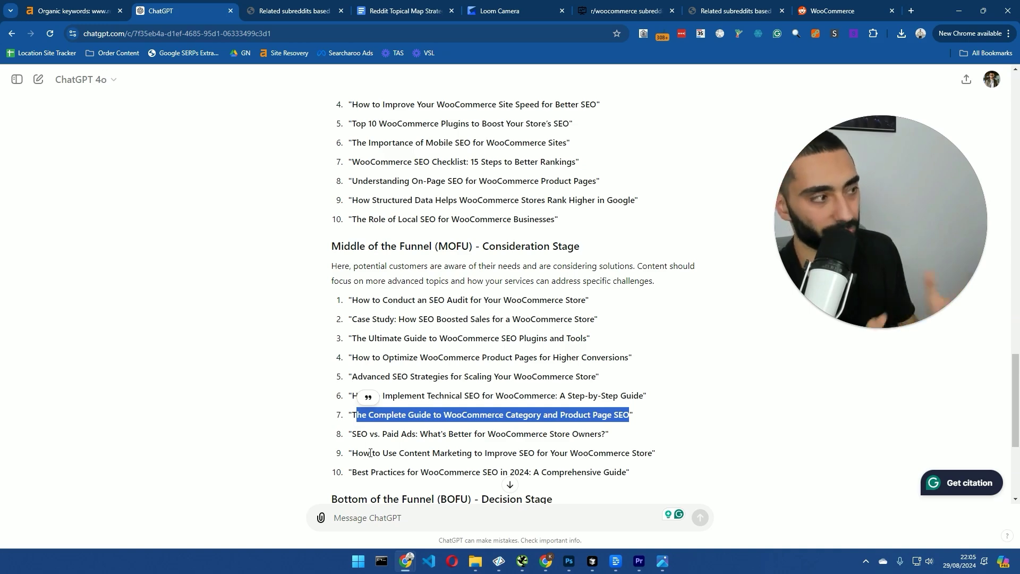
left_click_drag(355, 431, 606, 431)
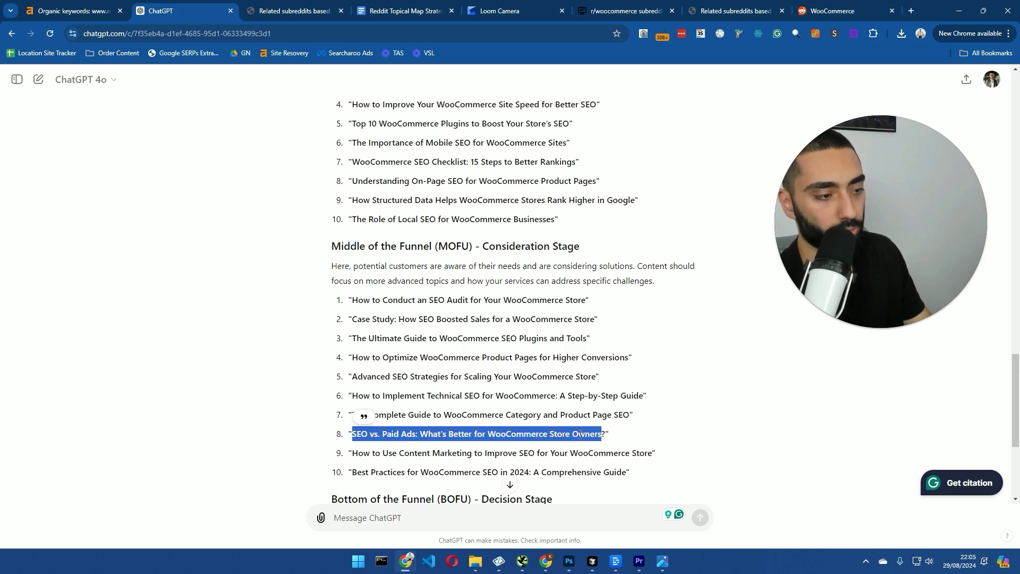
Highlight the content marketing and 2024 best practices titles, then bring the single BOFU article into view.
left_click_drag(357, 453, 664, 456)
left_click_drag(357, 472, 622, 470)
scroll(460, 410, "down", 2)
scroll(460, 410, "down", 1)
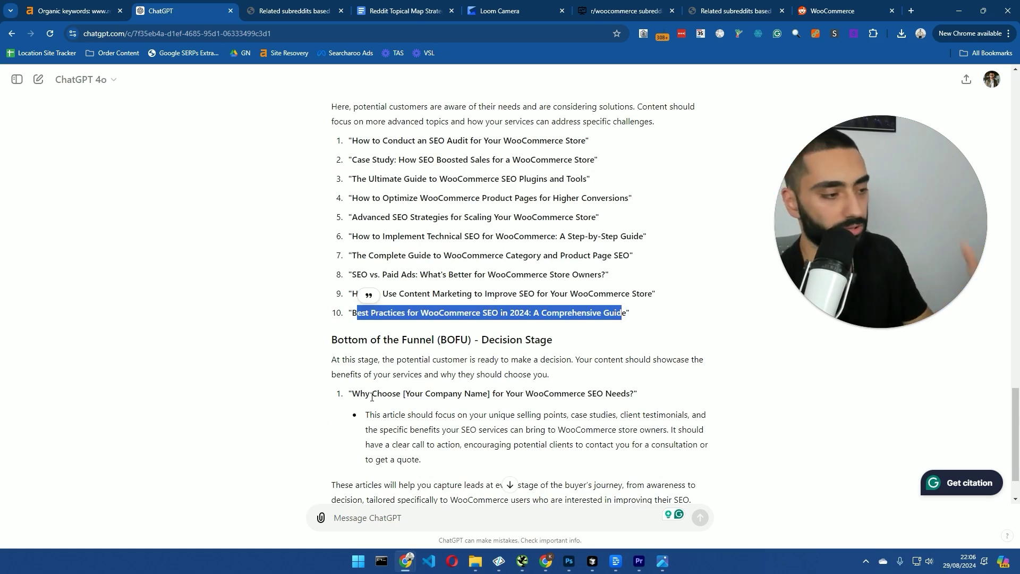
scroll(641, 409, "down", 1)
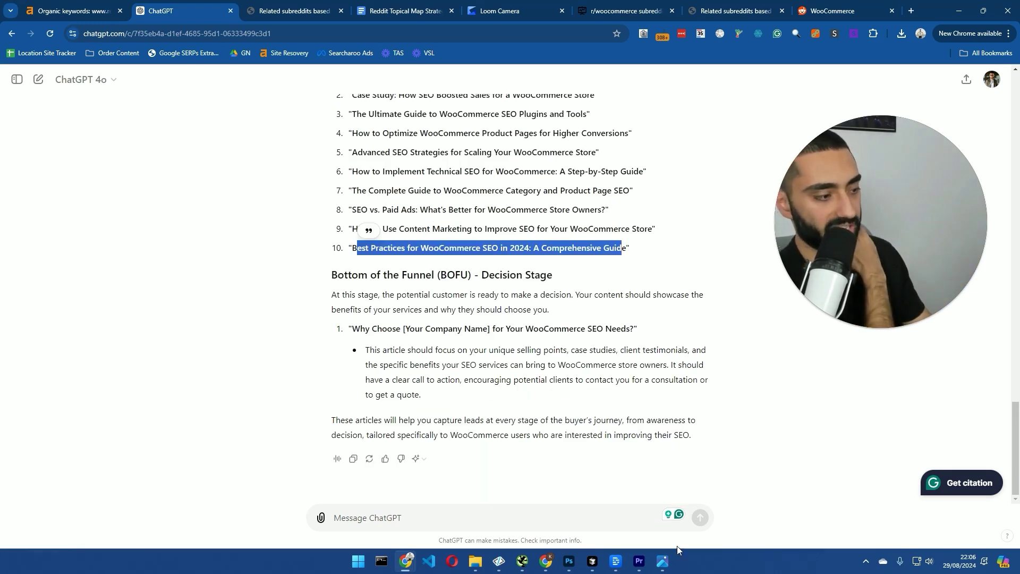
Dismiss the funnel image viewer, reorder the strategy doc tab, and return to ChatGPT.
left_click(663, 562)
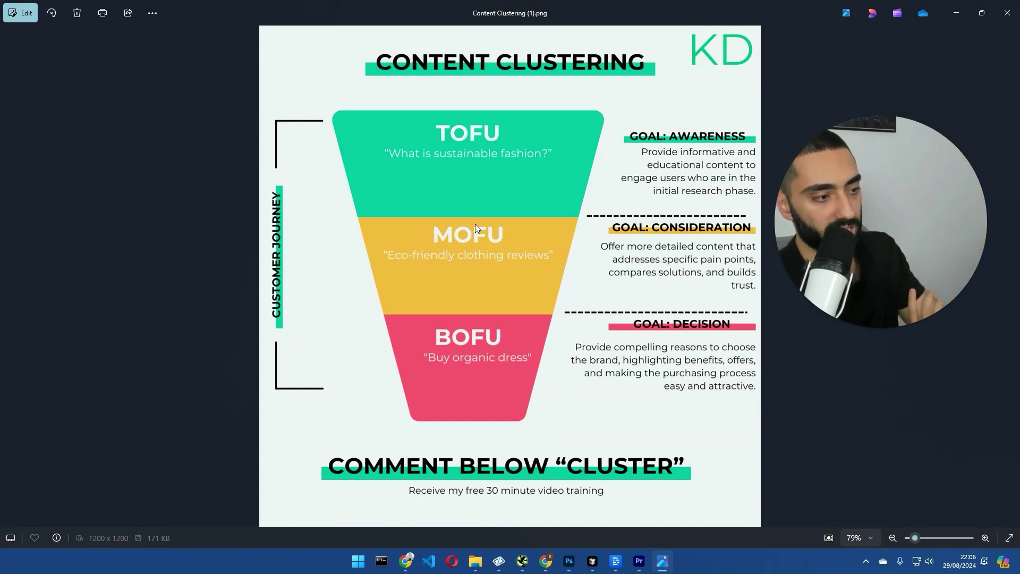
left_click(663, 561)
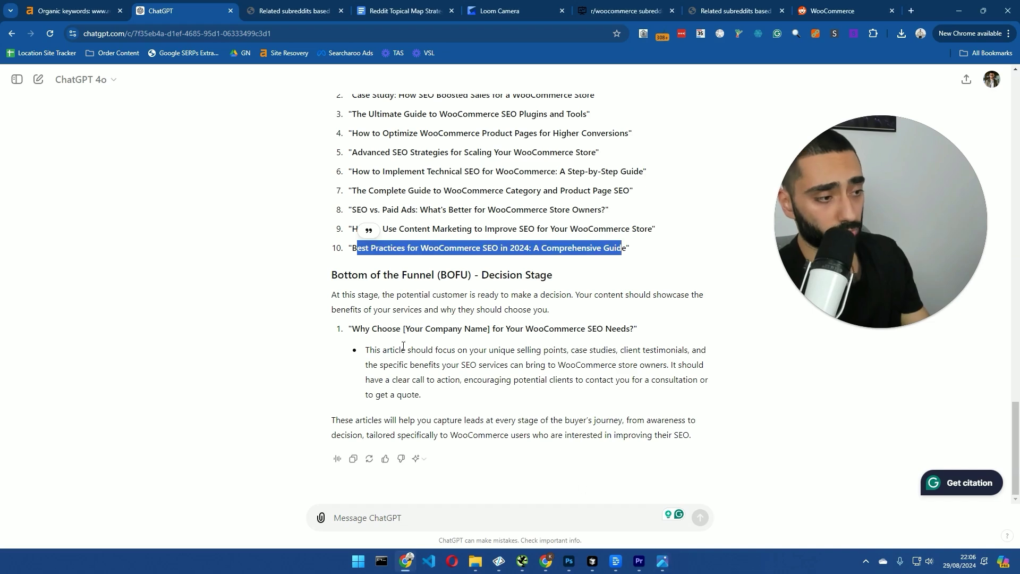
left_click_drag(362, 11, 252, 11)
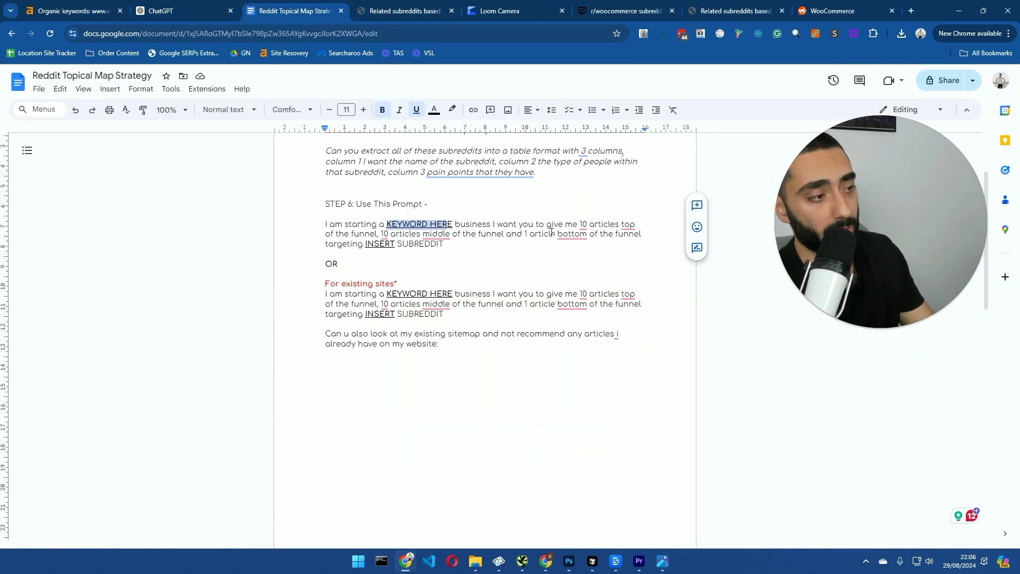
left_click(181, 11)
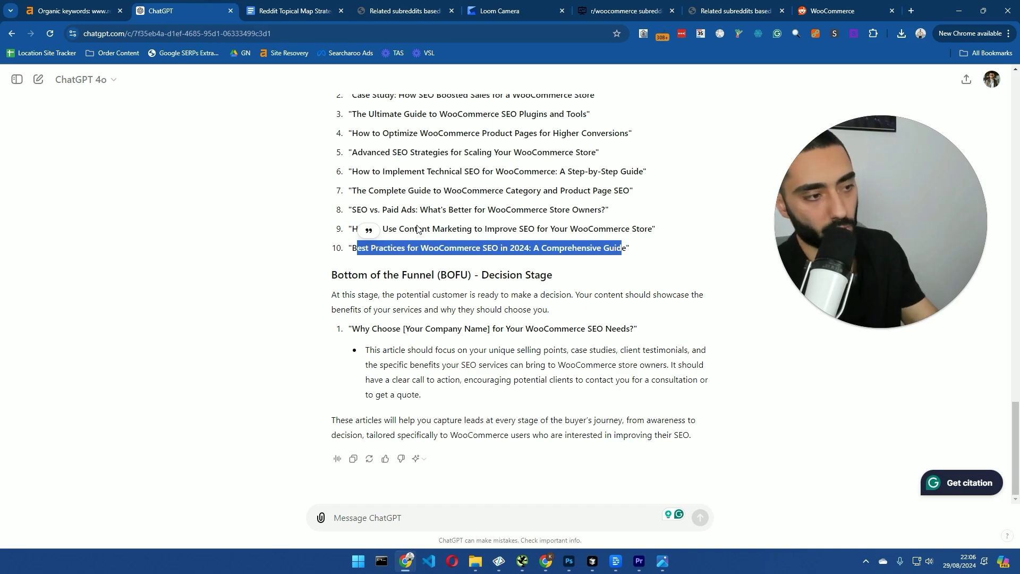
Ask ChatGPT to 'give me 4 more bottom of the funnel articles'.
left_click(376, 521)
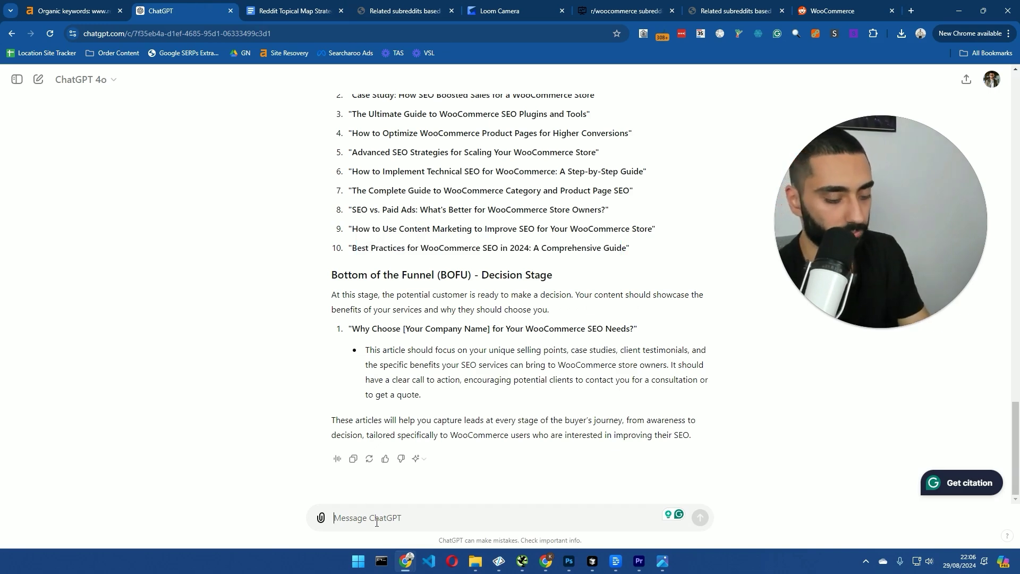
type("give me ")
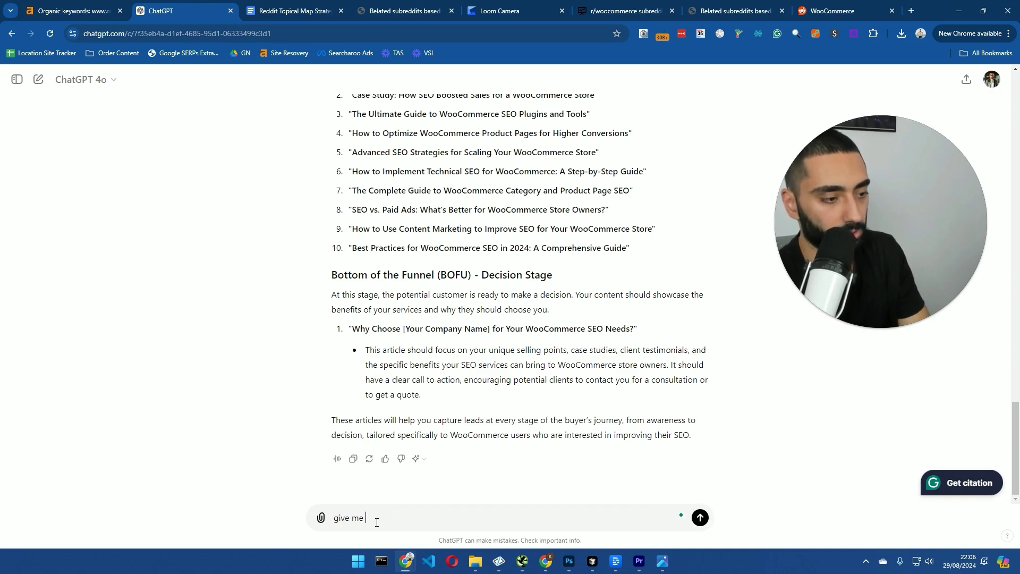
type("4 more botto")
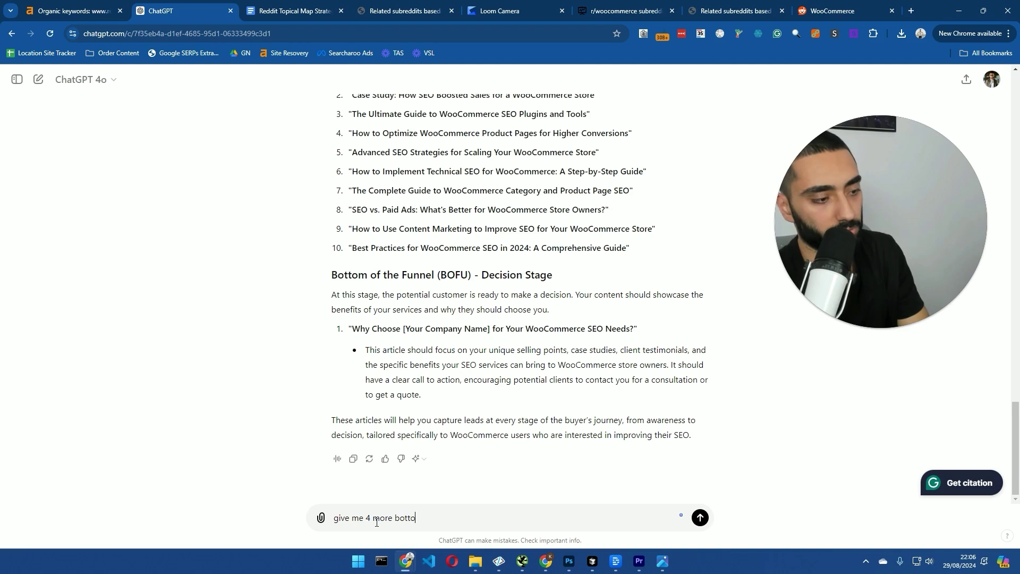
type("m of the funnel ")
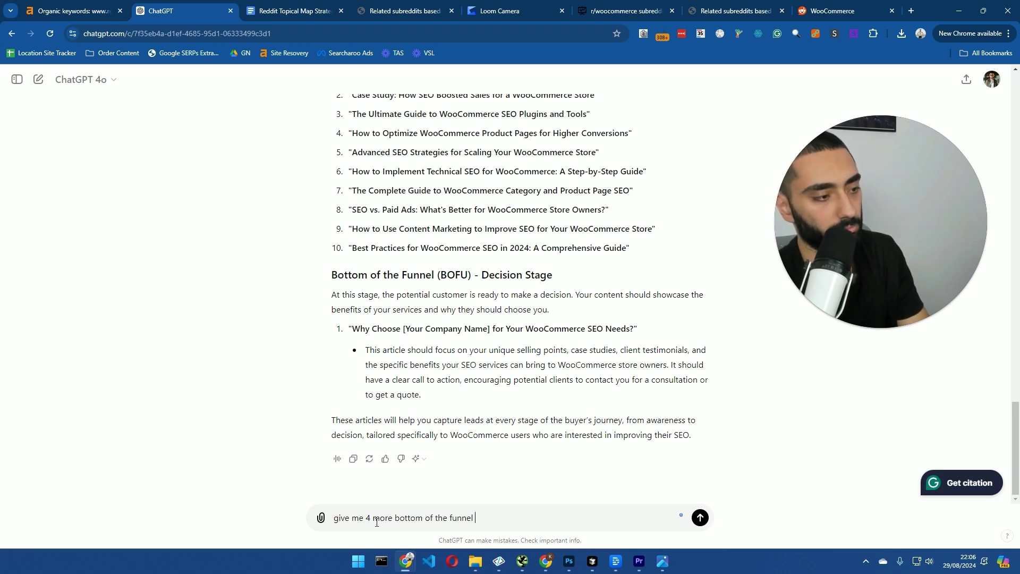
type("krticles")
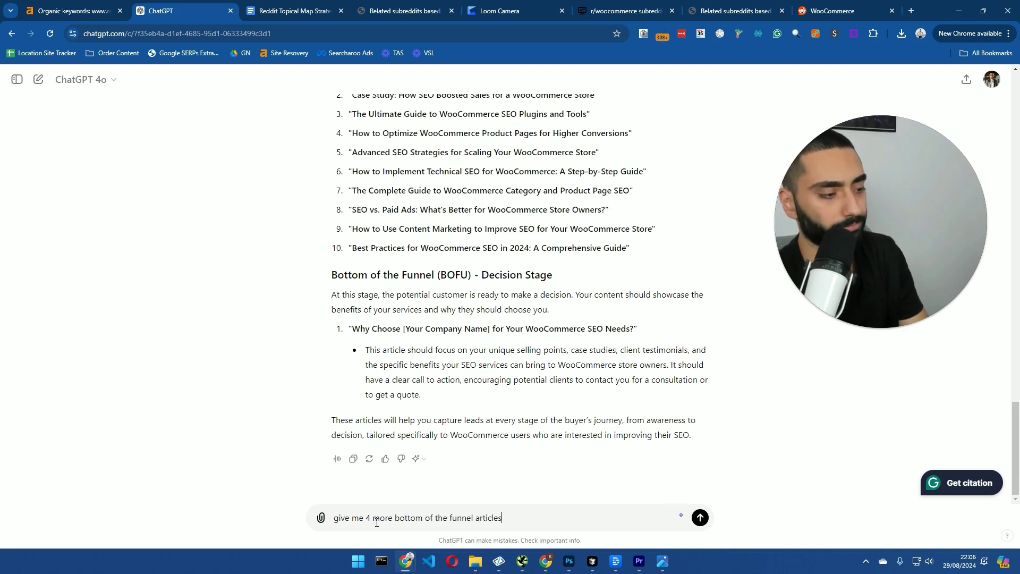
key("Return")
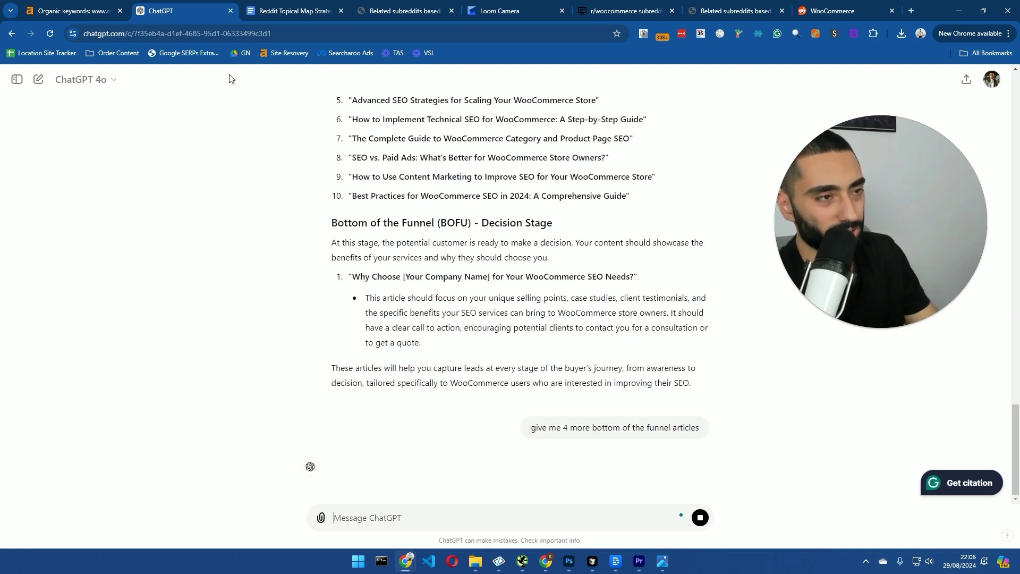
left_click(313, 7)
Select the funnel prompt in the doc, then highlight the first new BOFU title, a customised-strategy case study.
left_click_drag(462, 248, 319, 222)
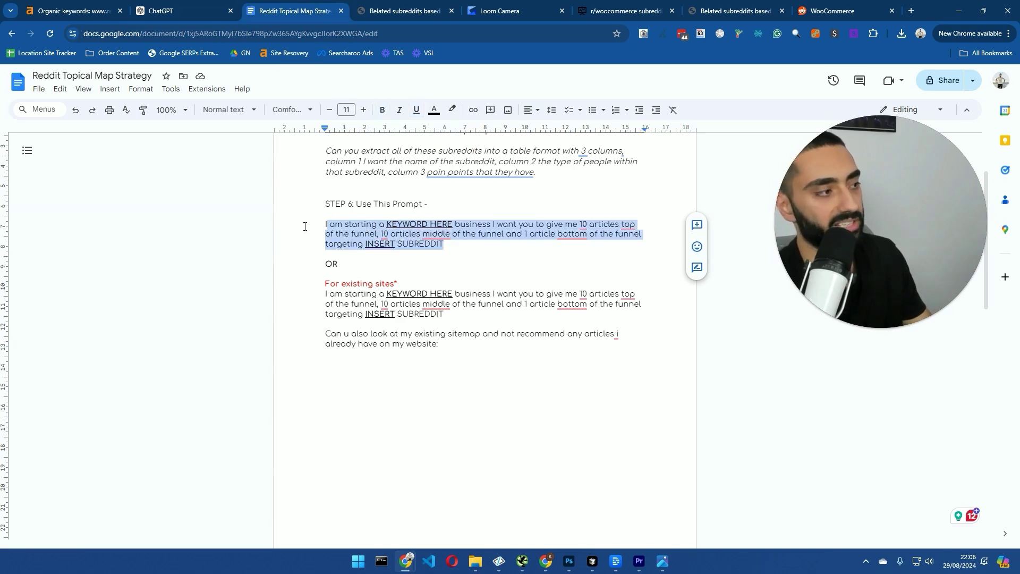
left_click(222, 9)
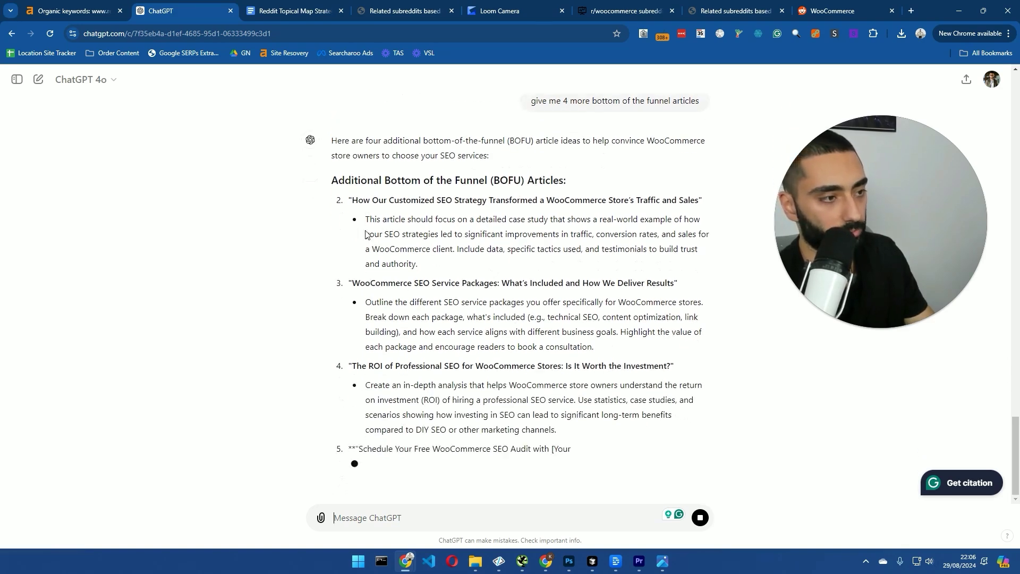
scroll(457, 224, "up", 1)
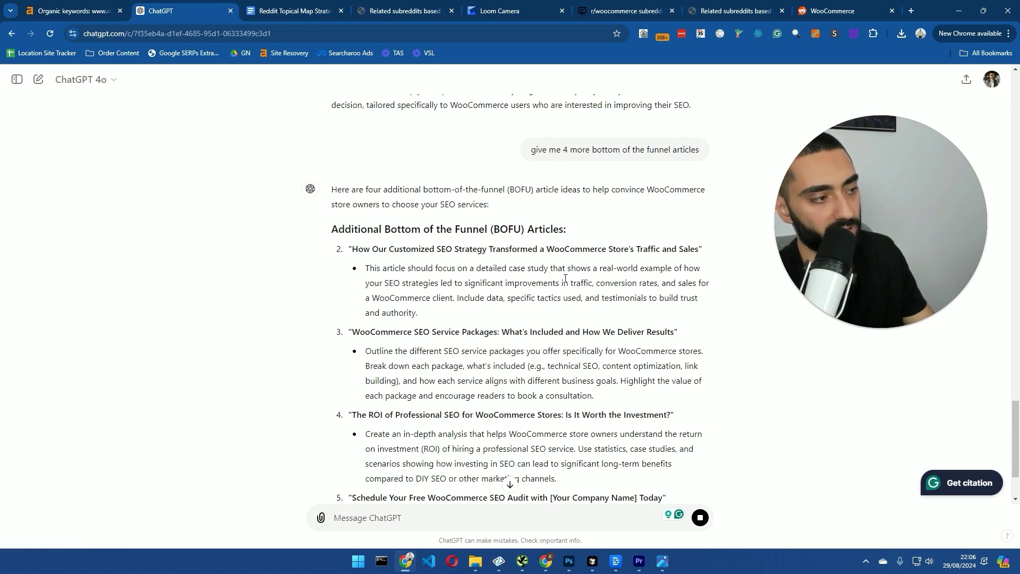
left_click_drag(352, 249, 699, 249)
Scroll through the four new BOFU ideas and highlight the free WooCommerce SEO audit offer.
scroll(660, 269, "up", 9)
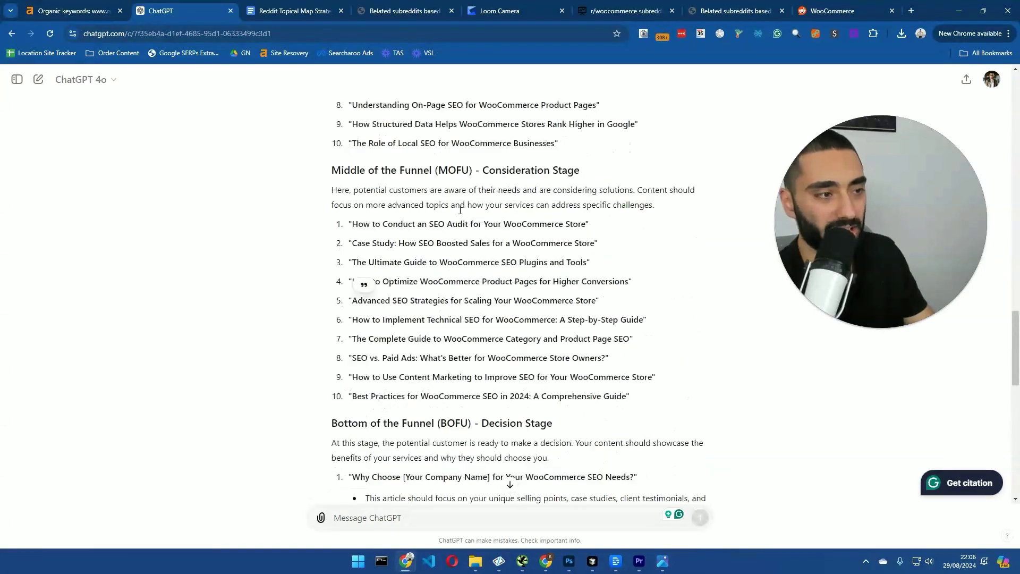
scroll(462, 316, "down", 7)
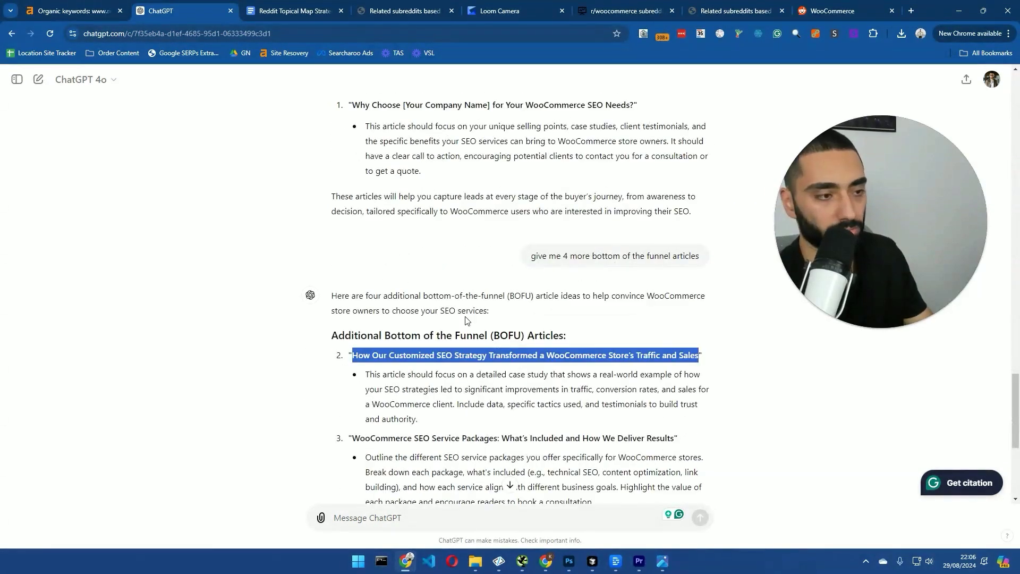
scroll(473, 319, "down", 3)
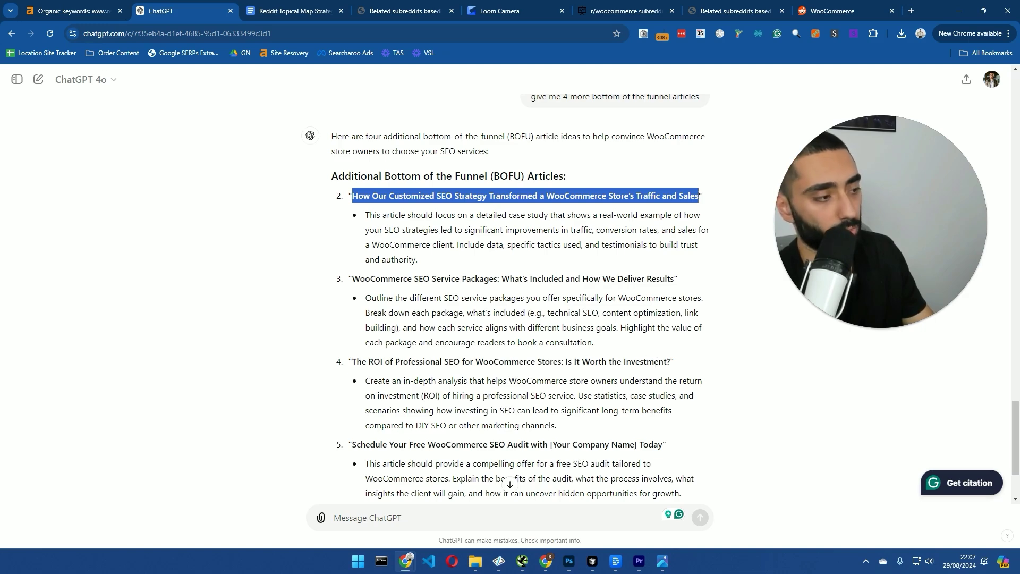
scroll(371, 423, "down", 2)
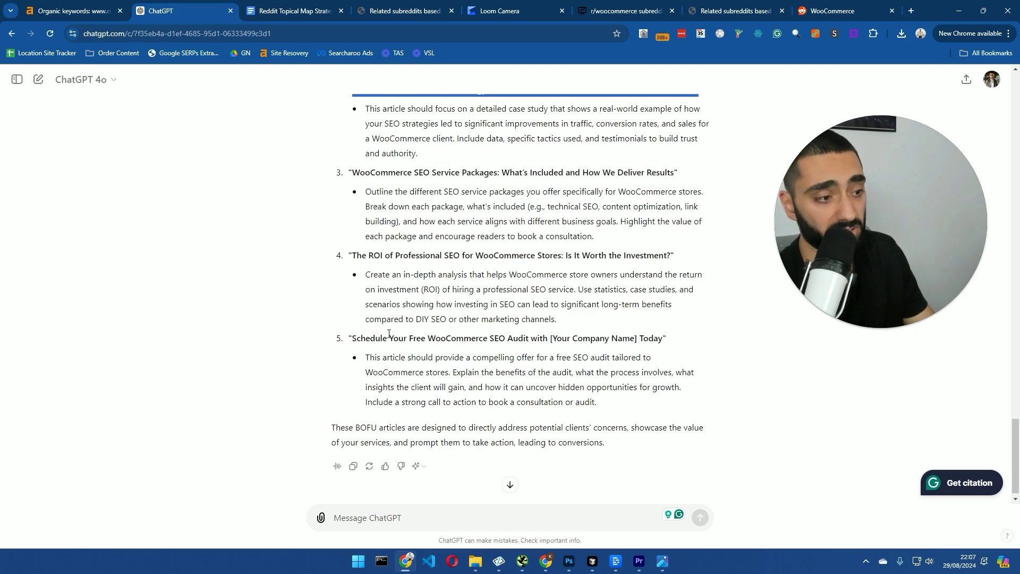
left_click_drag(361, 338, 649, 339)
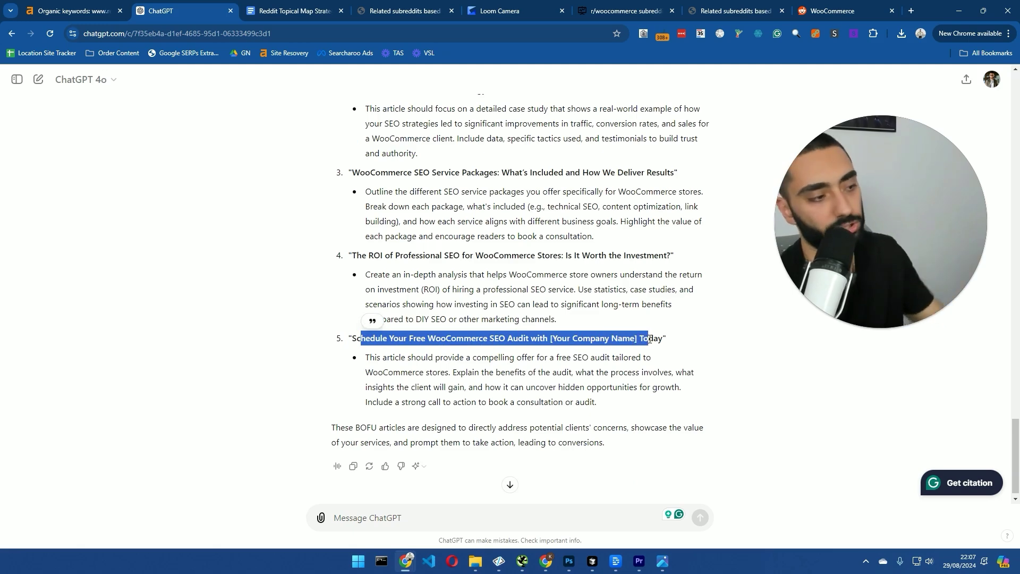
scroll(470, 367, "up", 3)
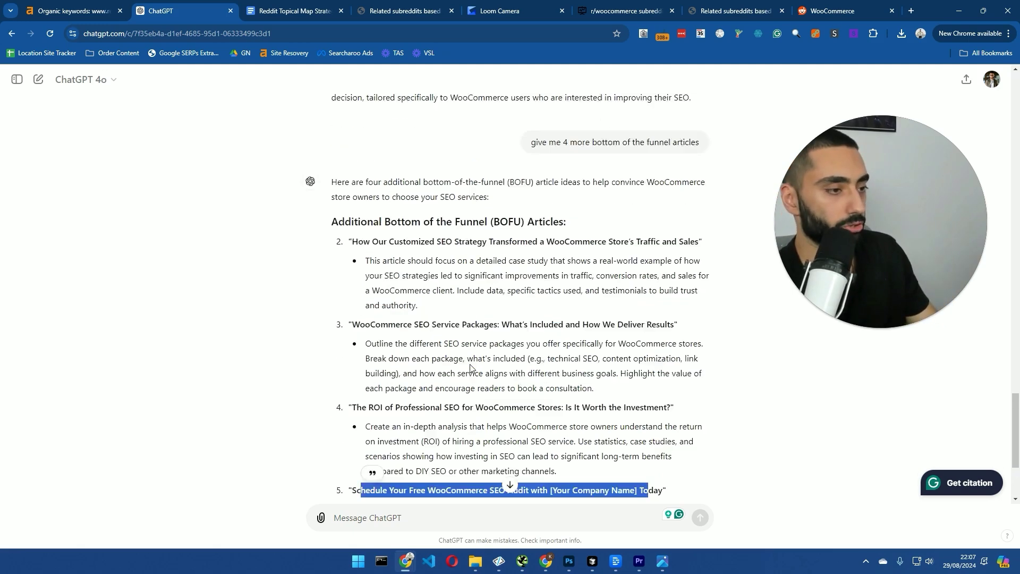
scroll(470, 366, "up", 3)
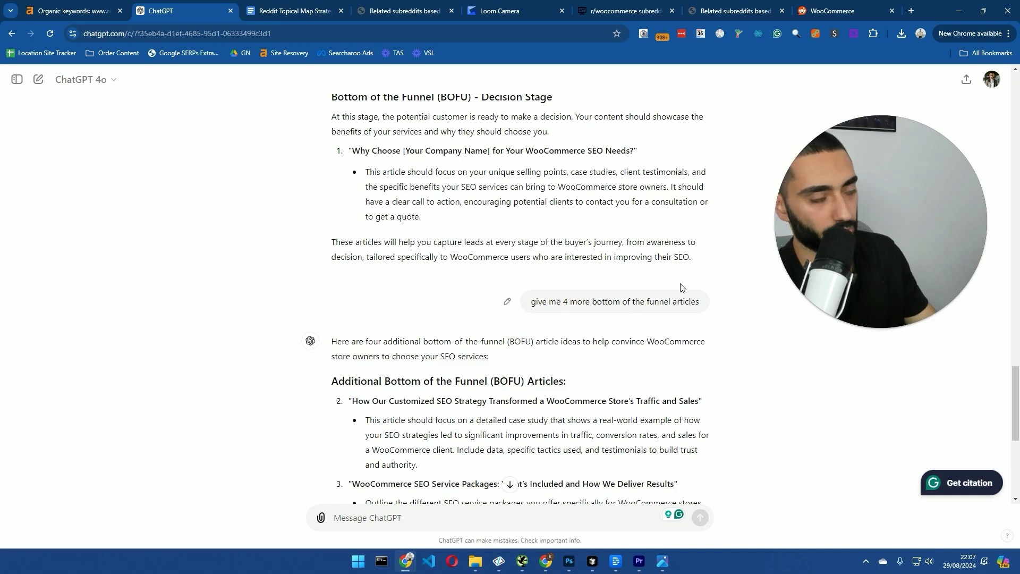
mouse_move(633, 268)
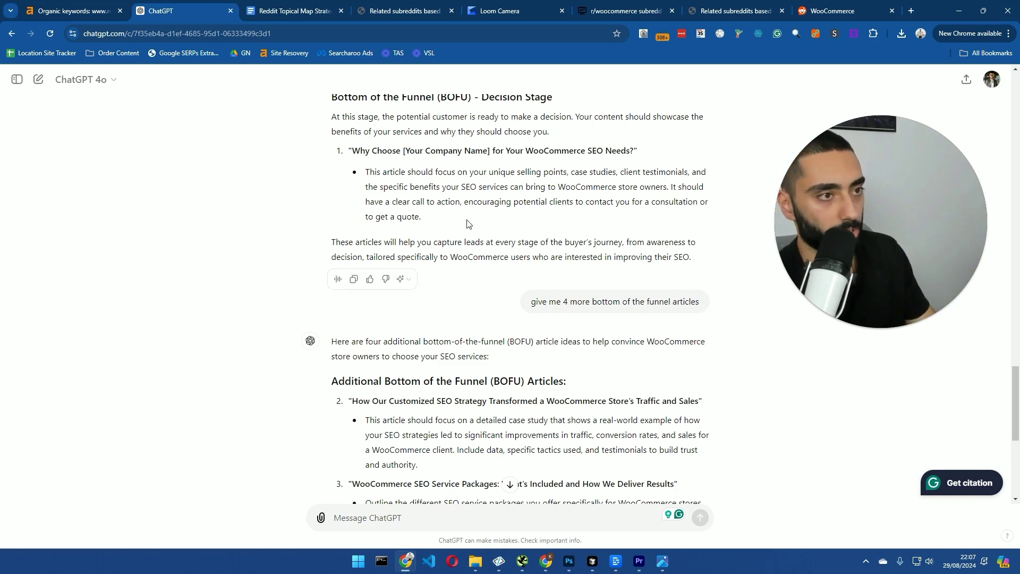
left_click(69, 10)
left_click(170, 10)
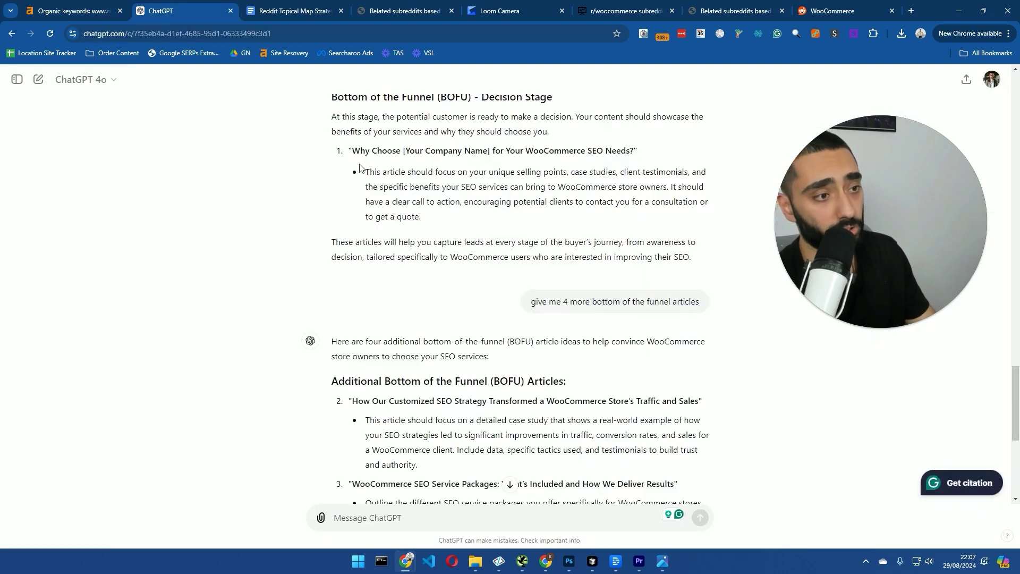
scroll(422, 260, "down", 4)
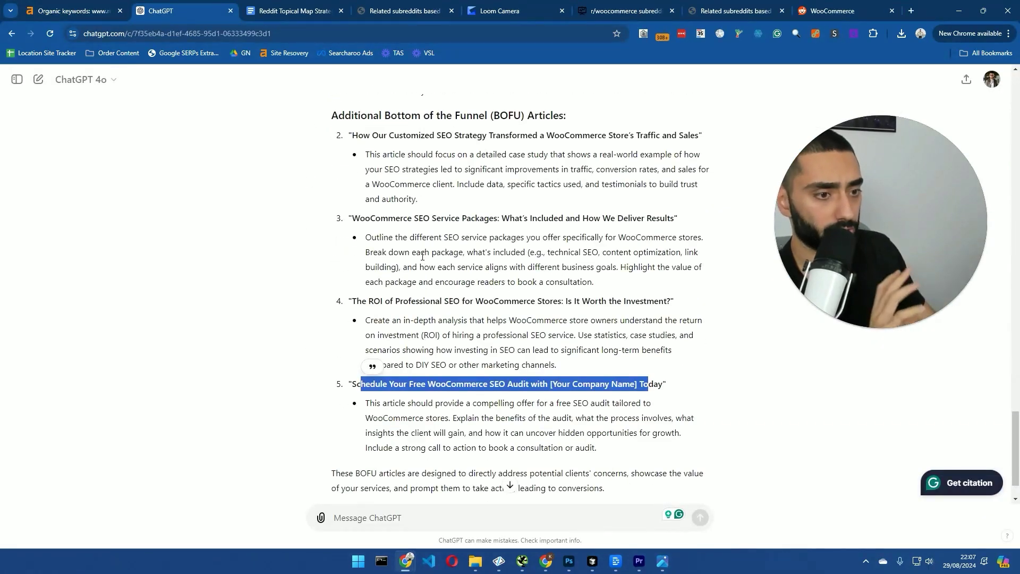
scroll(423, 256, "up", 10)
left_click_drag(567, 282, 353, 179)
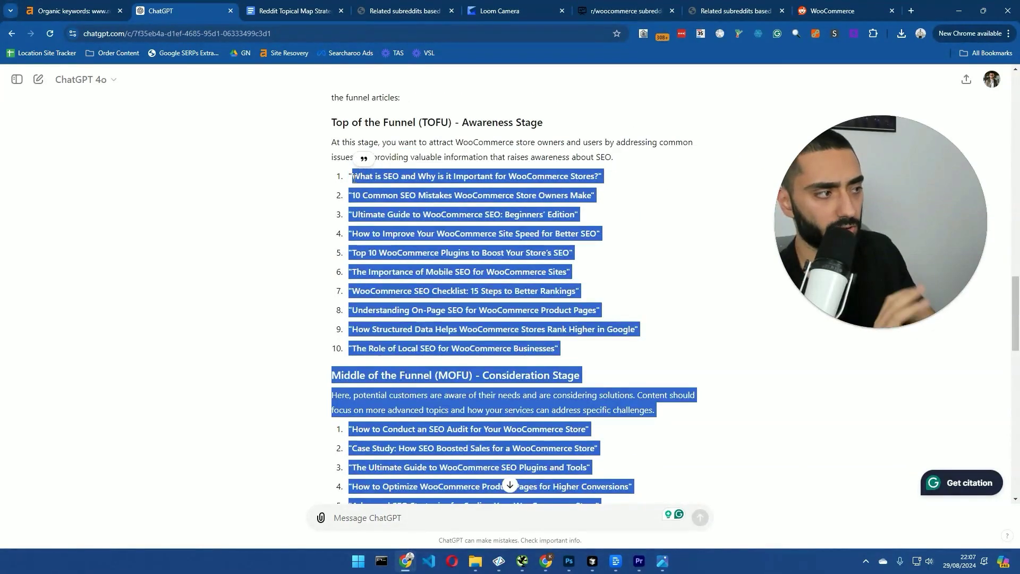
Scroll through Ahrefs' r/woocommerce organic keywords table, then go back to the strategy doc.
left_click(85, 11)
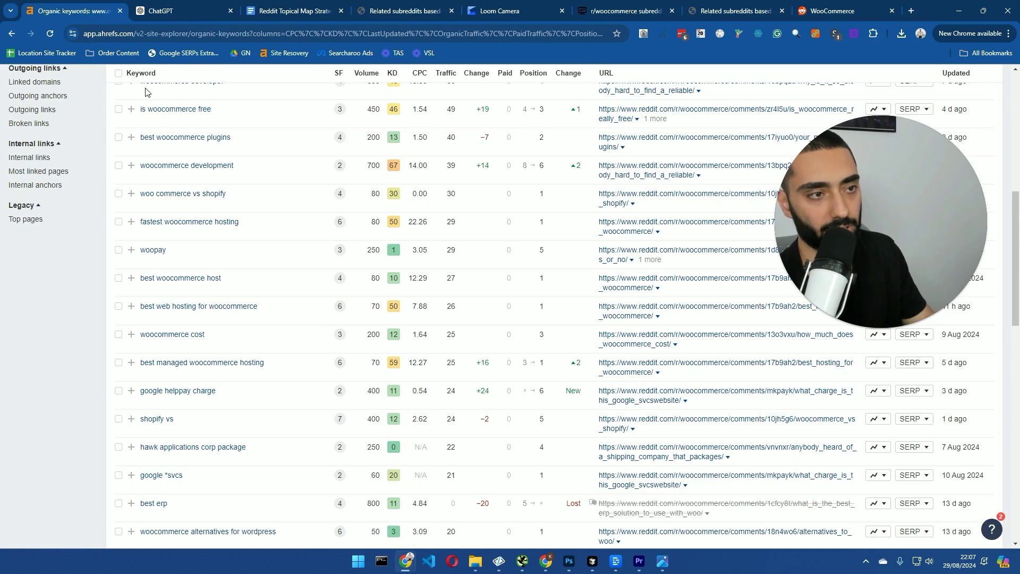
scroll(256, 406, "down", 3)
scroll(256, 406, "down", 3)
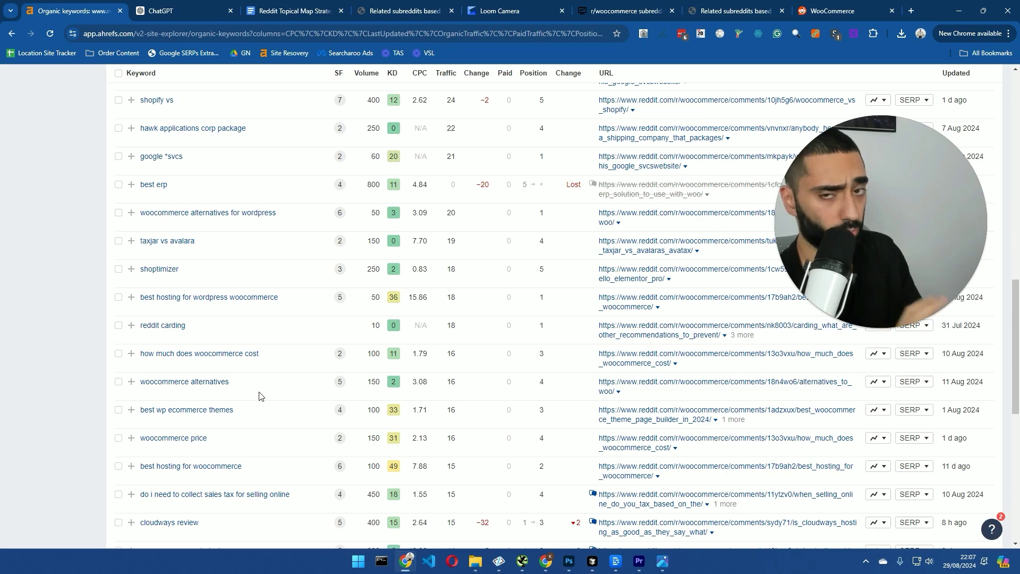
key("ctrl+Tab")
key("ctrl+Tab")
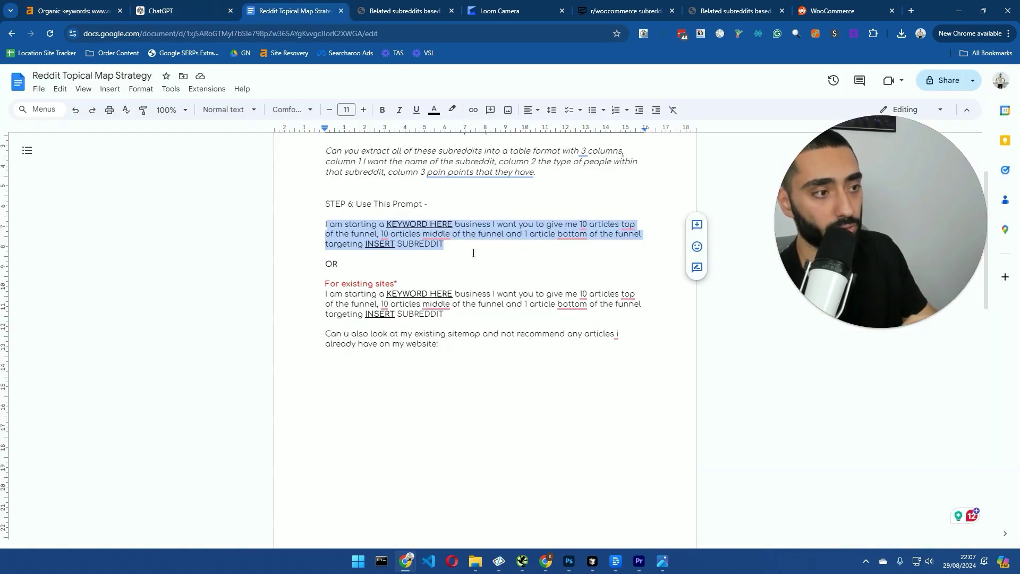
Reselect the STEP 6 funnel prompt in the doc, then return to ChatGPT's TOFU and MOFU lists.
left_click_drag(473, 253, 311, 222)
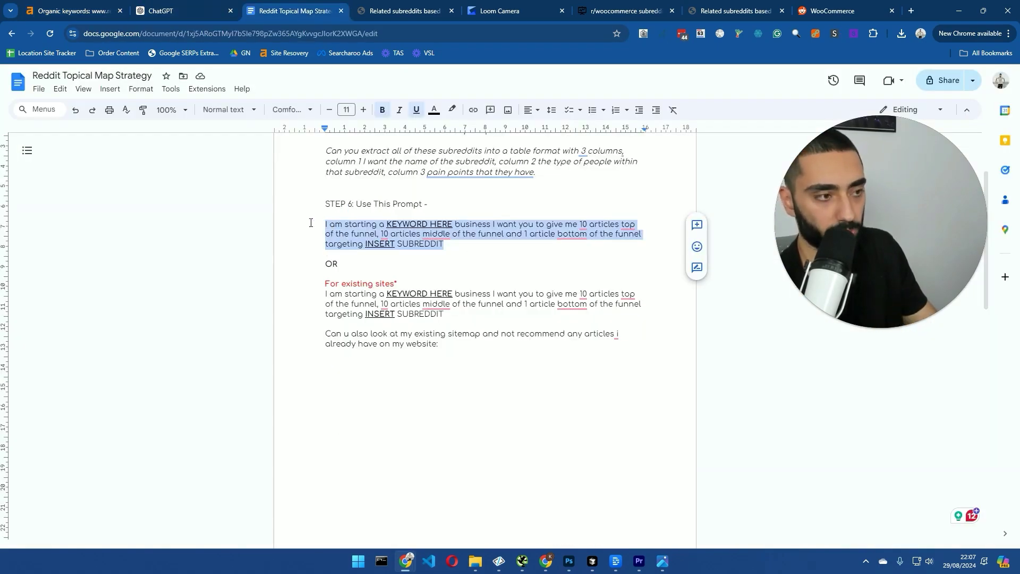
key("ctrl+shift+Tab")
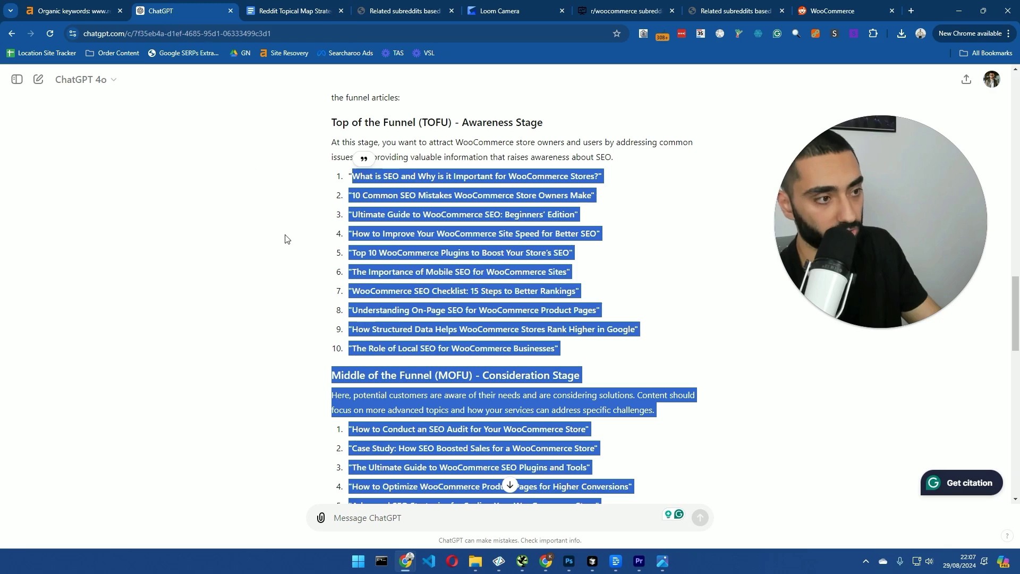
left_click(287, 242)
scroll(290, 247, "down", 2)
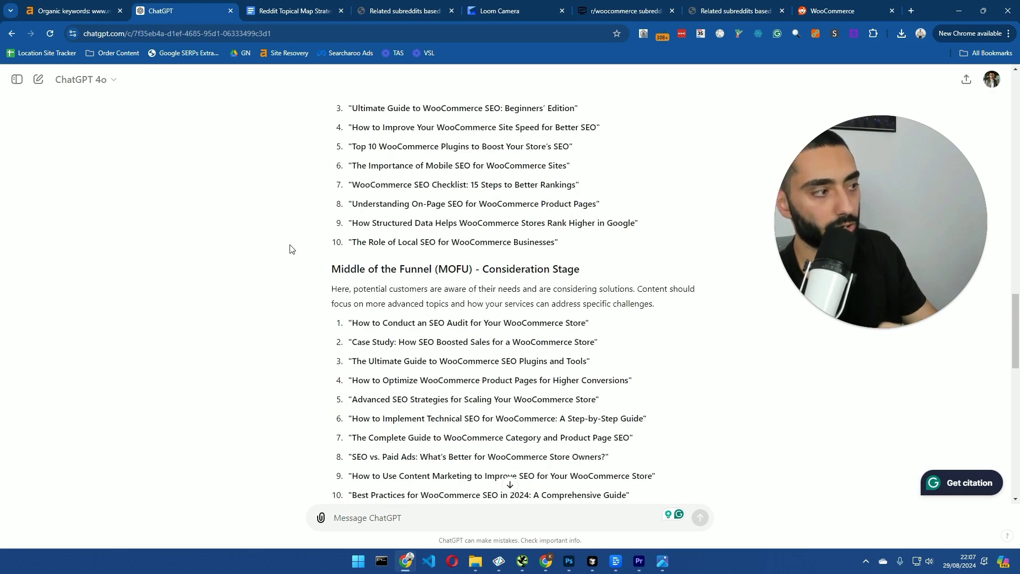